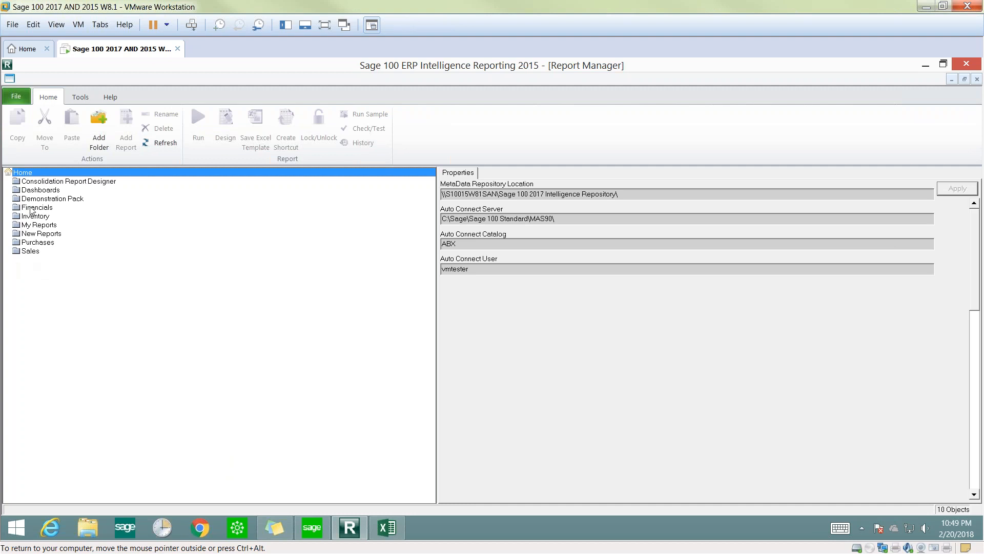
Expand the Dashboards, Financials, Inventory, Purchases and Sales folders and look through their reports
double_click(66, 191)
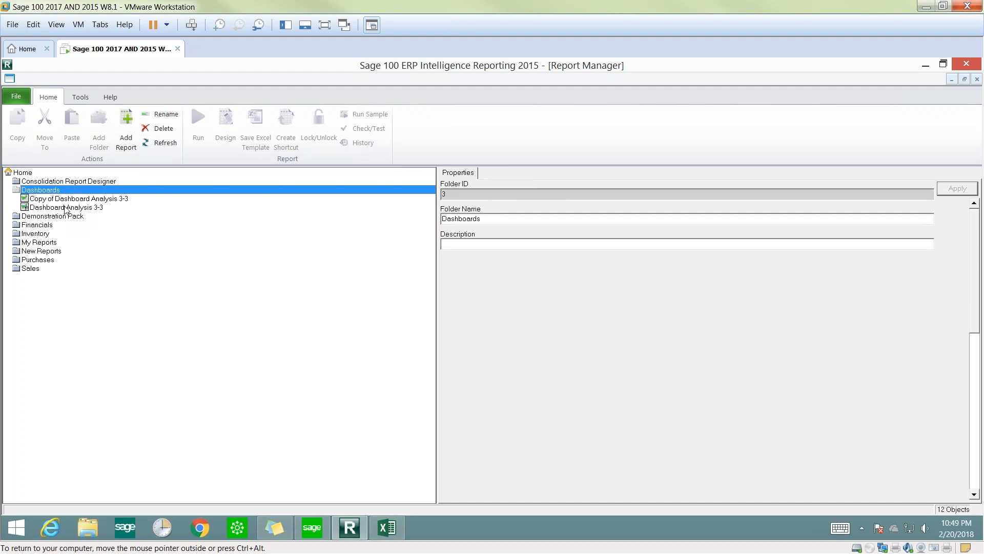
click(58, 207)
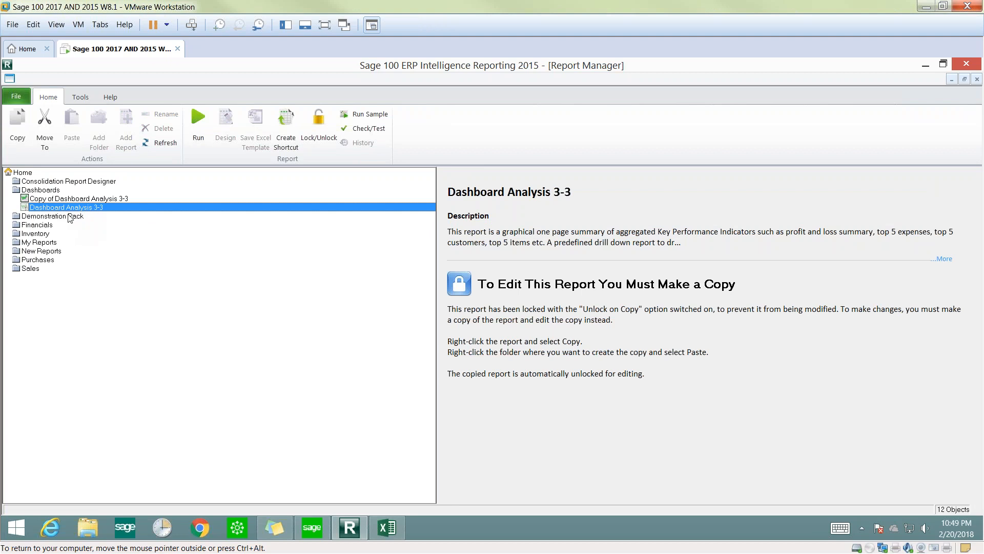
click(58, 226)
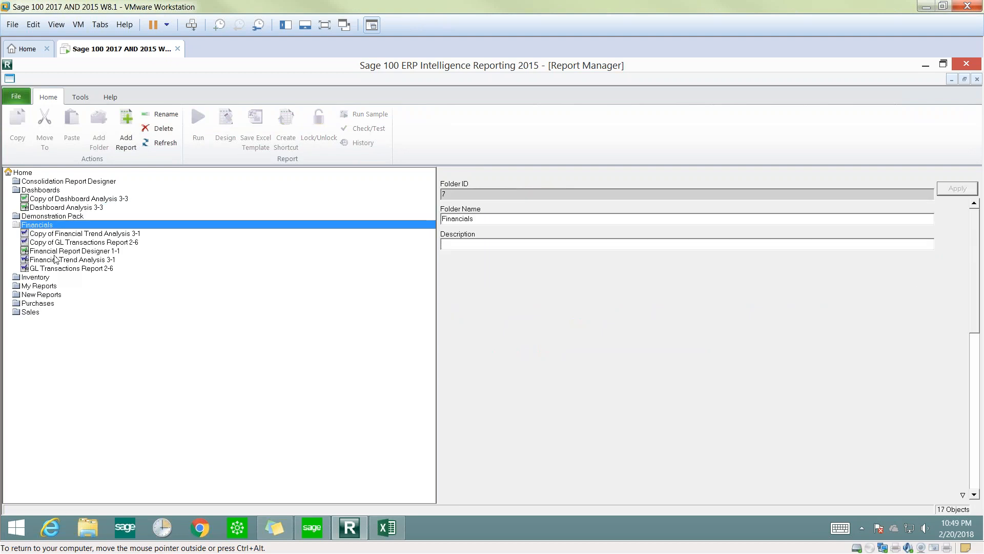
click(56, 252)
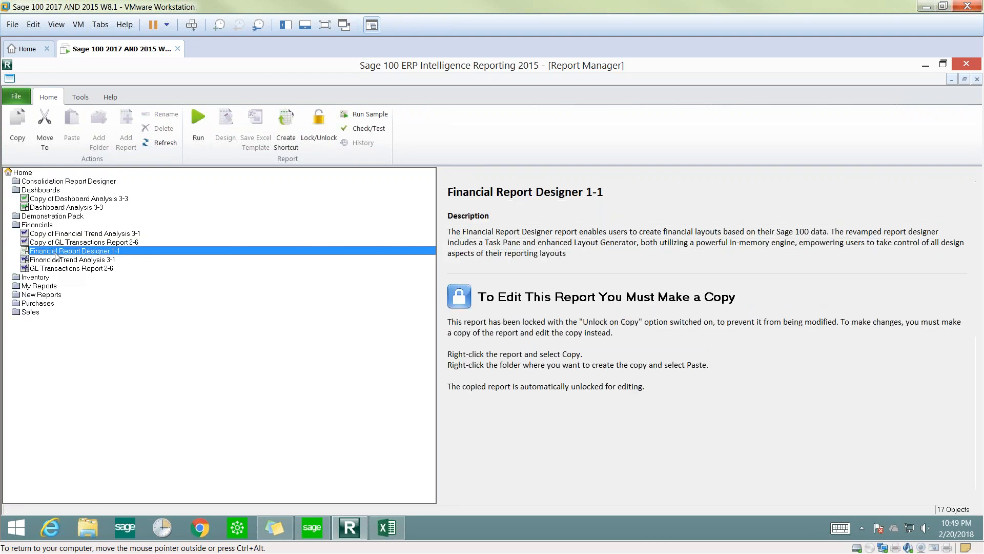
right_click(95, 263)
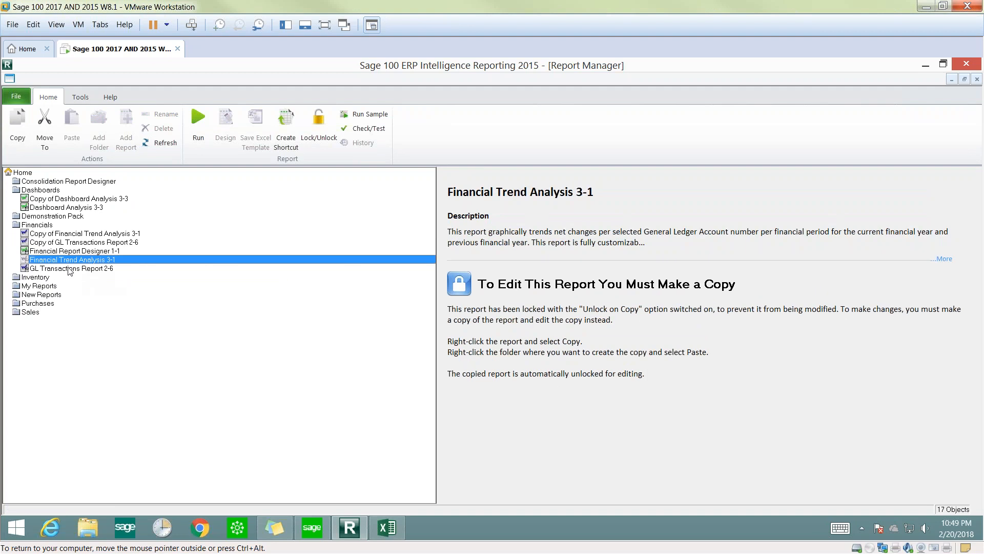
click(77, 270)
click(49, 277)
click(43, 312)
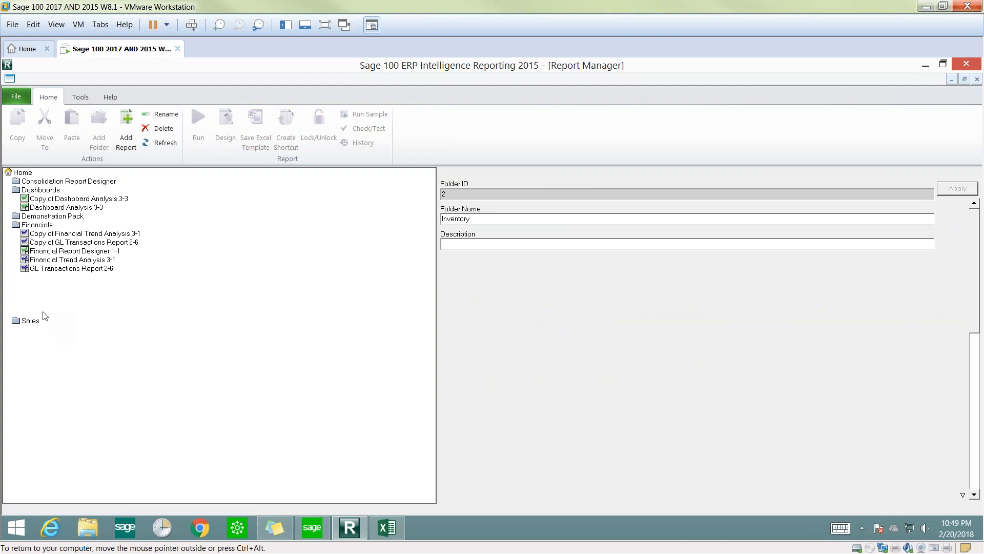
click(42, 330)
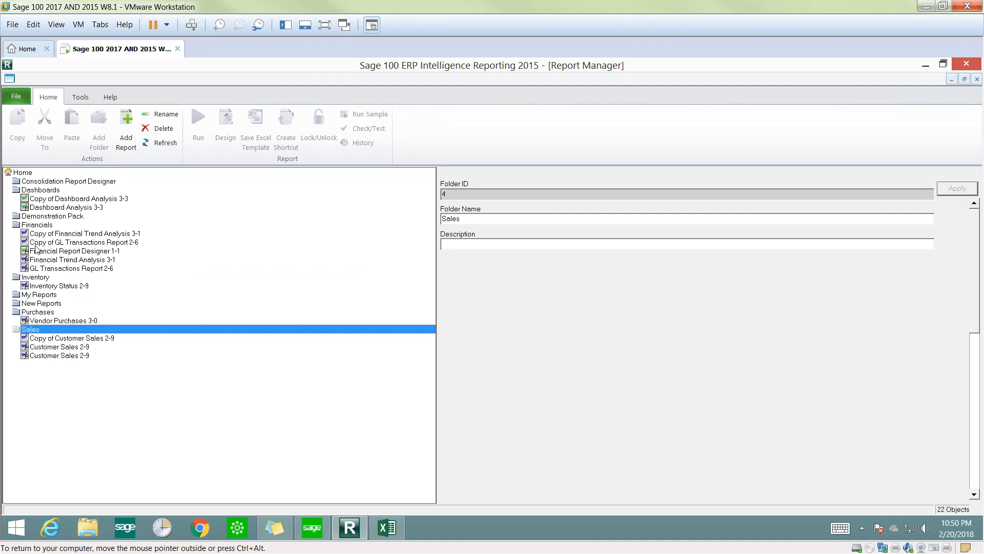
Copy the Financial Trend Analysis 3-1 report and select the Financials folder as its destination
click(81, 260)
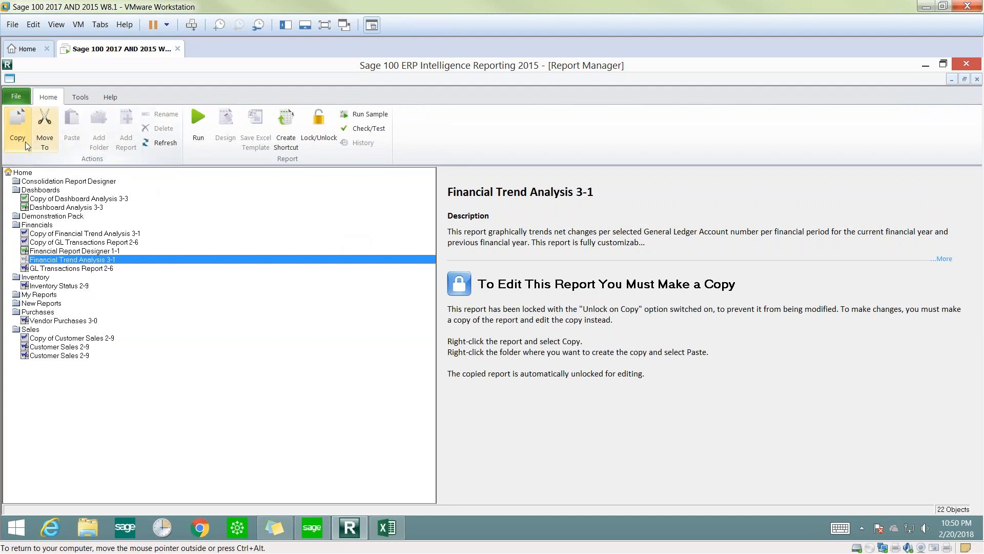
right_click(48, 227)
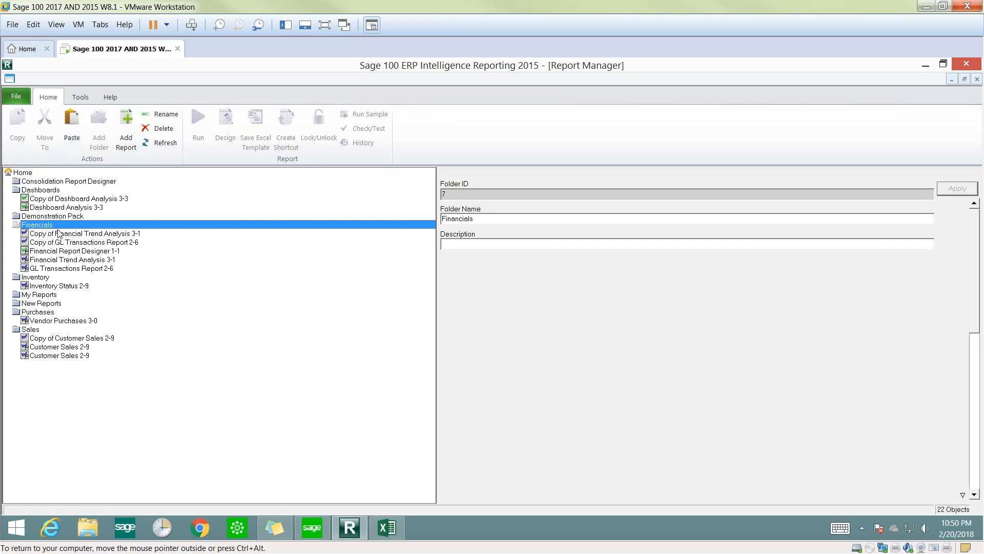
Examine the columns, filters, available filter fields, parameters and properties of Copy of Financial Trend Analysis 3-1
click(59, 233)
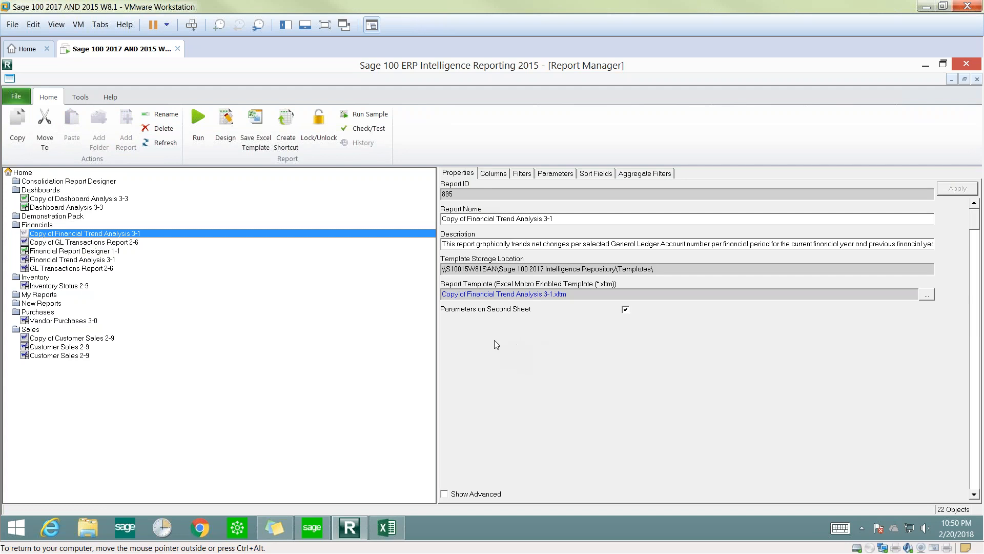
click(493, 176)
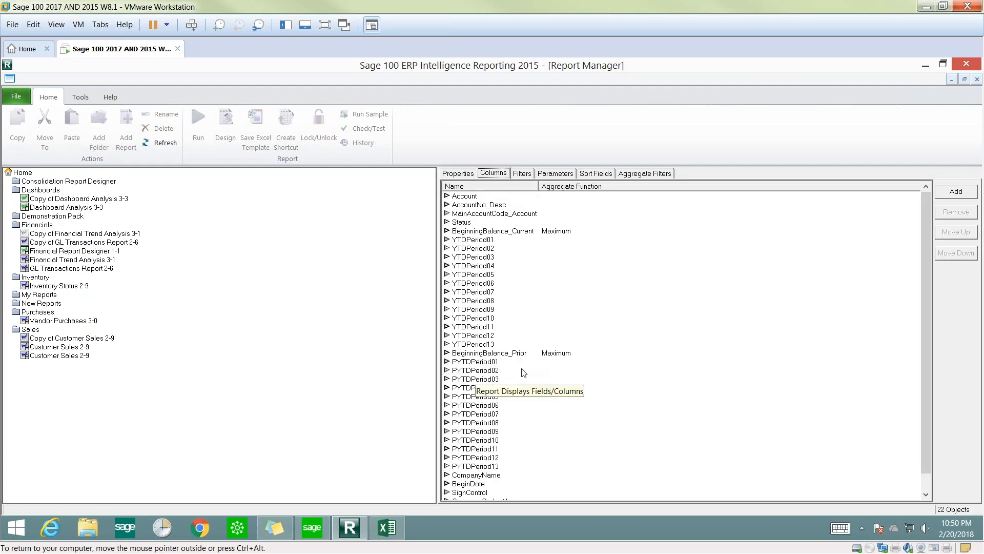
click(522, 174)
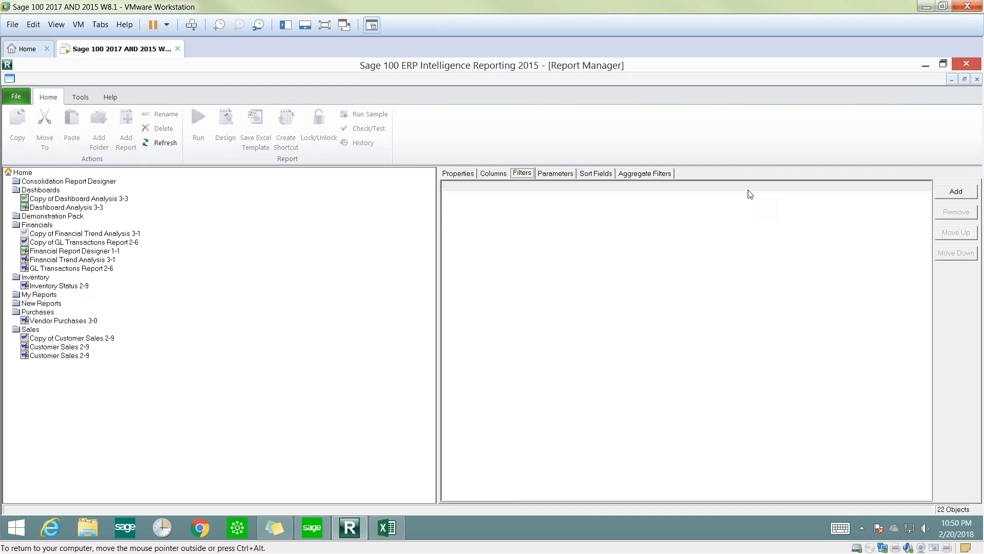
click(951, 196)
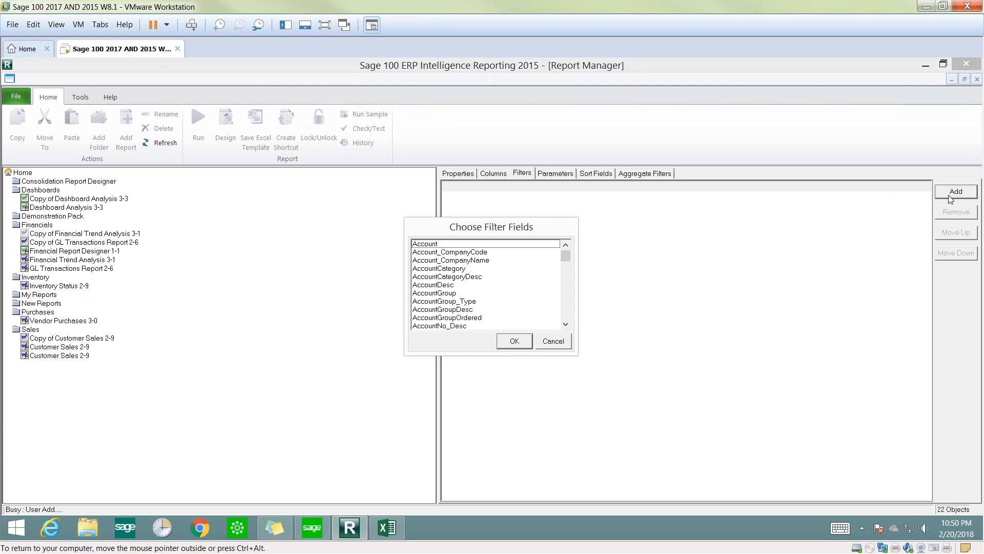
click(558, 345)
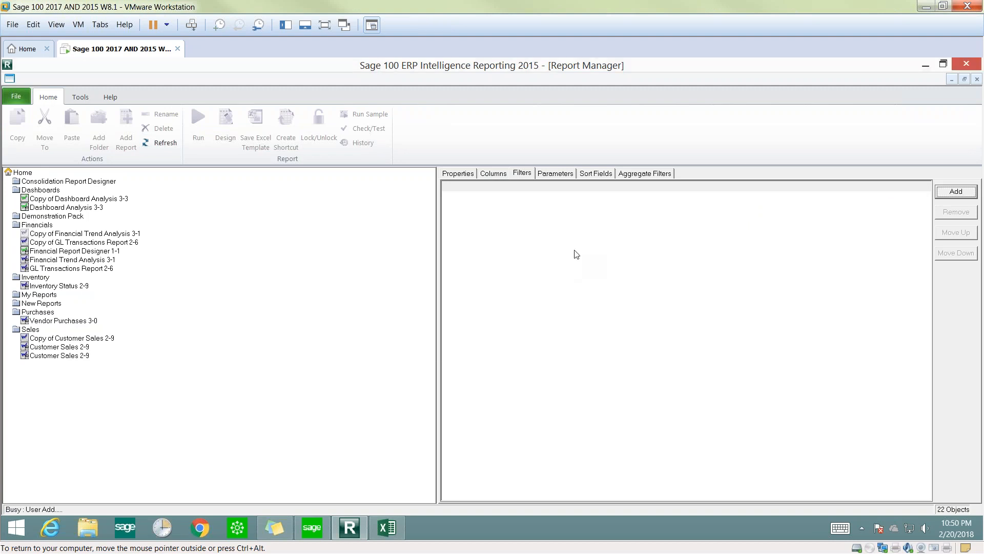
click(566, 176)
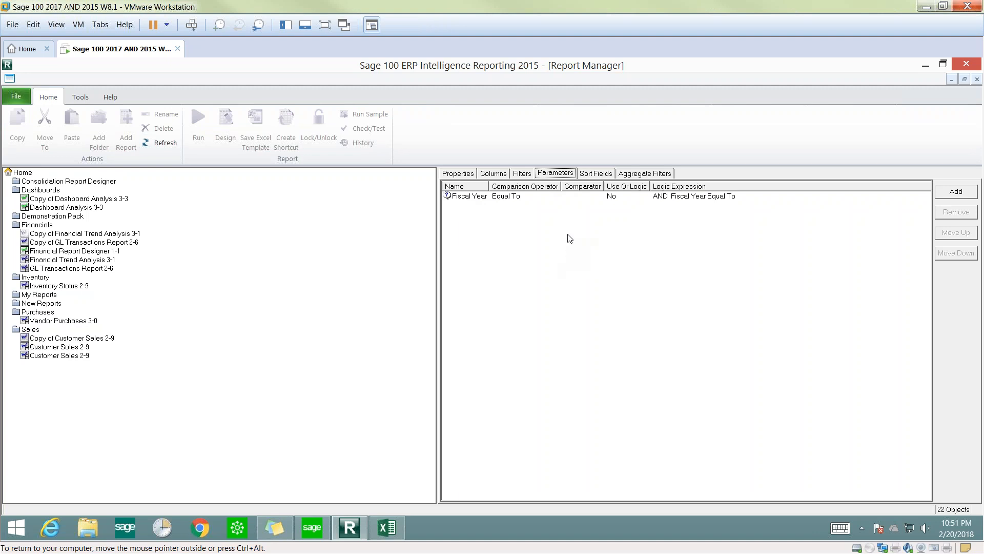
click(458, 174)
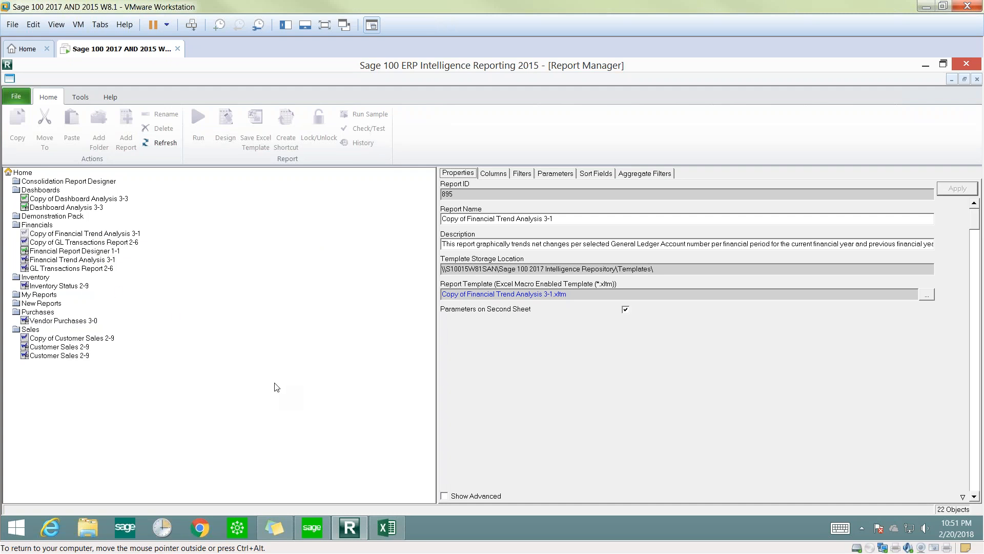
Expand the My Reports folder and select the Copy of Financial Report Designer 1-1 report
click(77, 254)
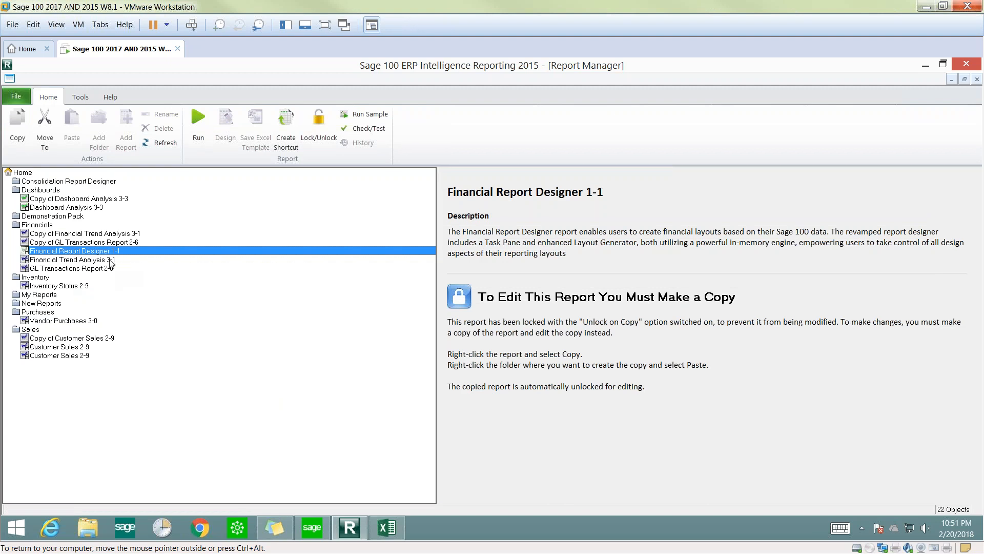
click(52, 297)
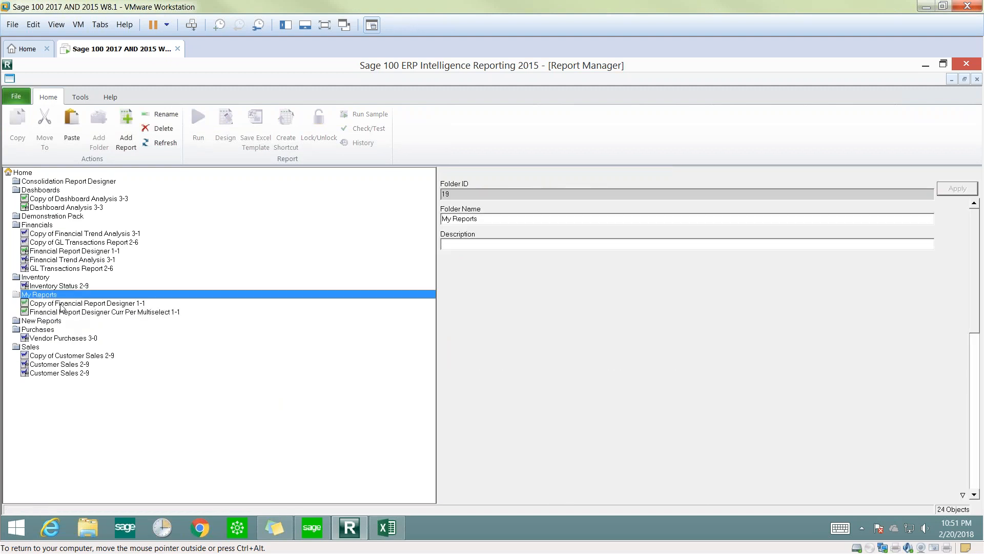
click(41, 305)
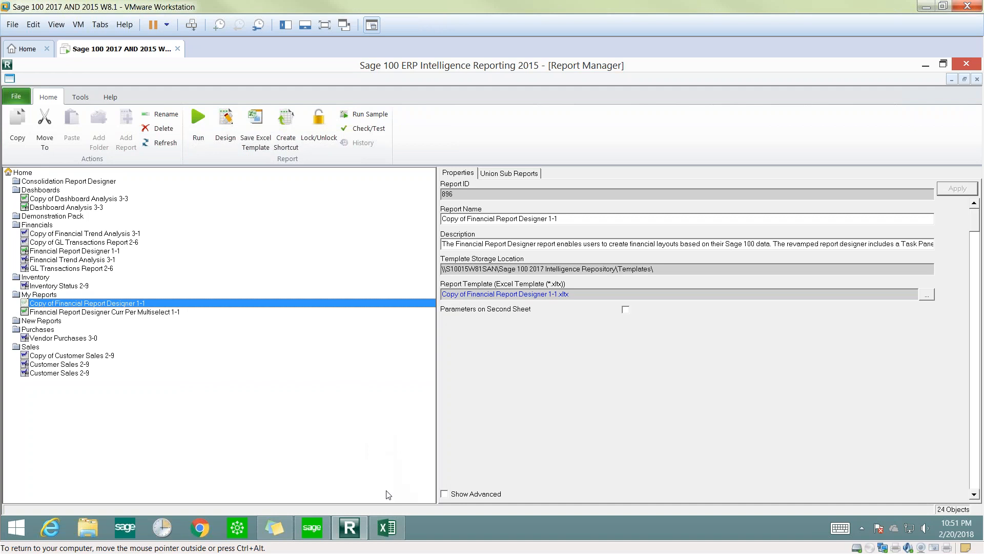
Switch to the report workbook in Excel, widening the Financials task pane, and view the Instructions sheet
click(393, 529)
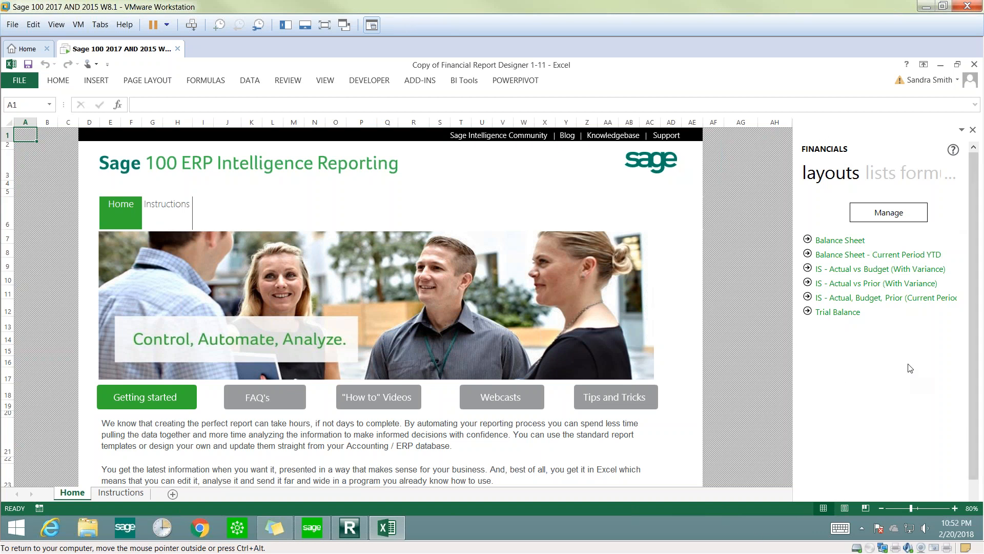
drag(781, 365, 752, 367)
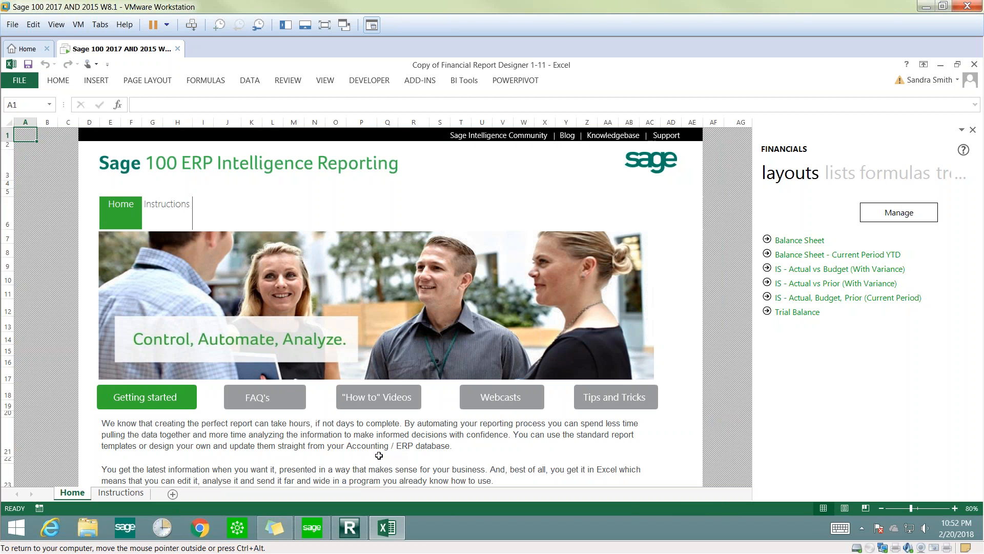
click(116, 492)
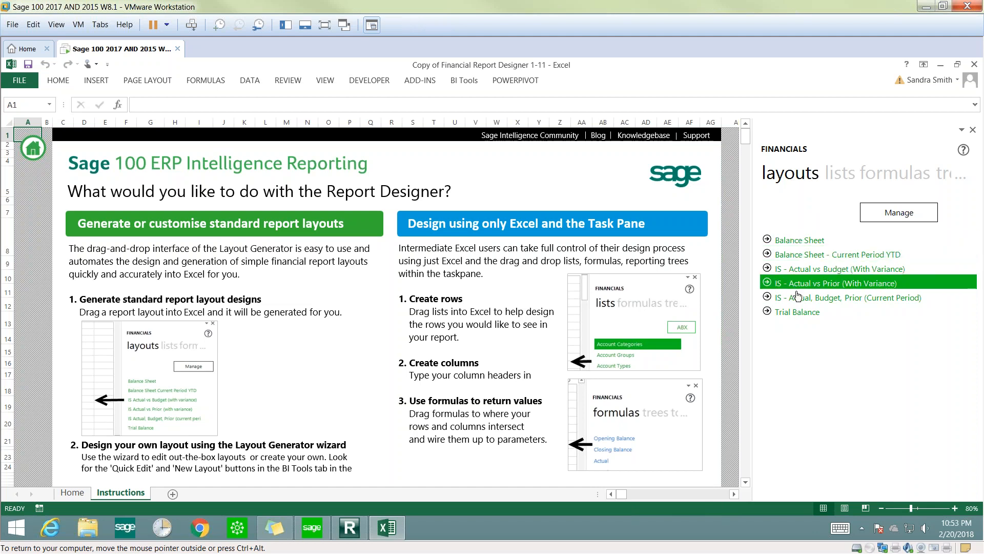
Generate the Balance Sheet layout as a new sheet in the workbook
click(799, 240)
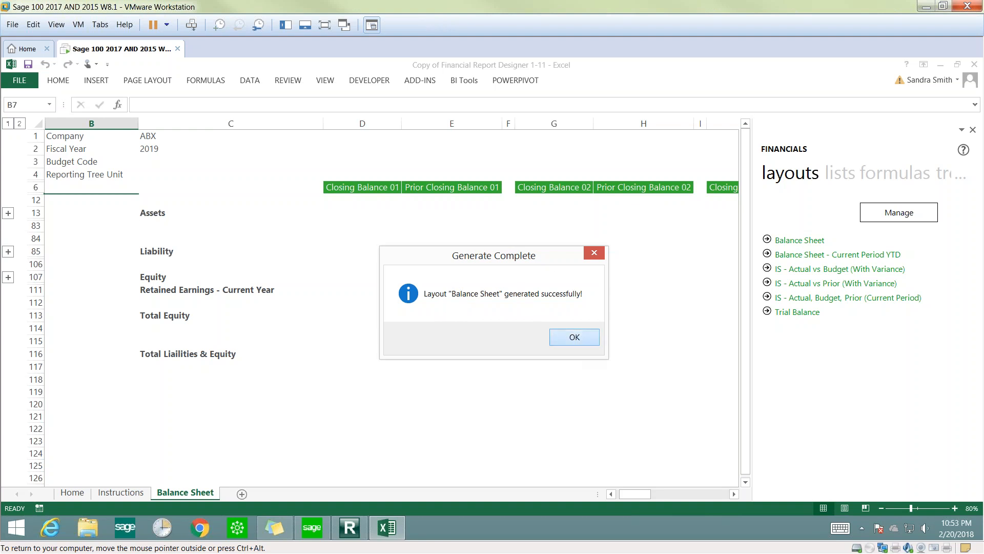
click(574, 338)
mouse_move(645, 496)
mouse_down()
mouse_move(690, 494)
mouse_move(637, 496)
mouse_up()
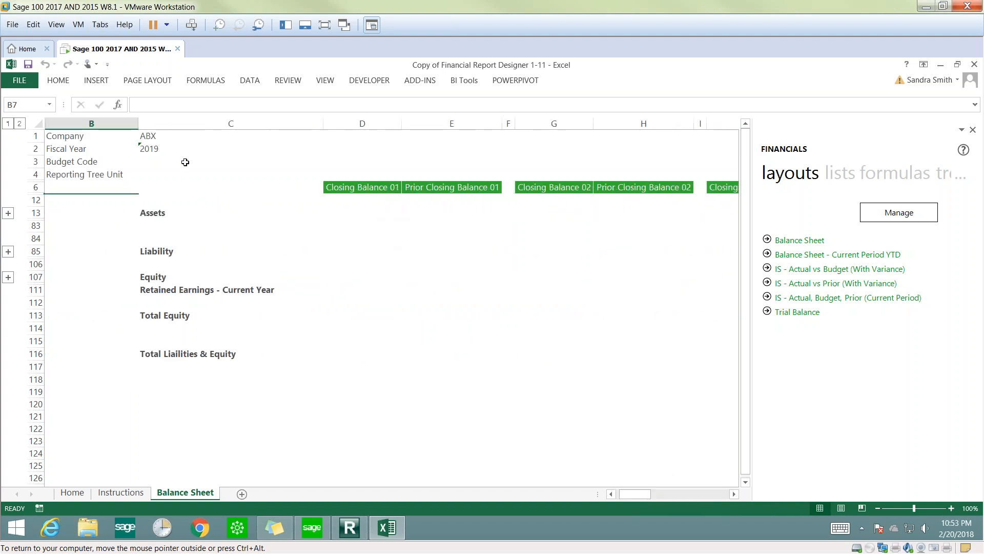
Set the Balance Sheet's fiscal year in cell C2 to 2020
click(149, 148)
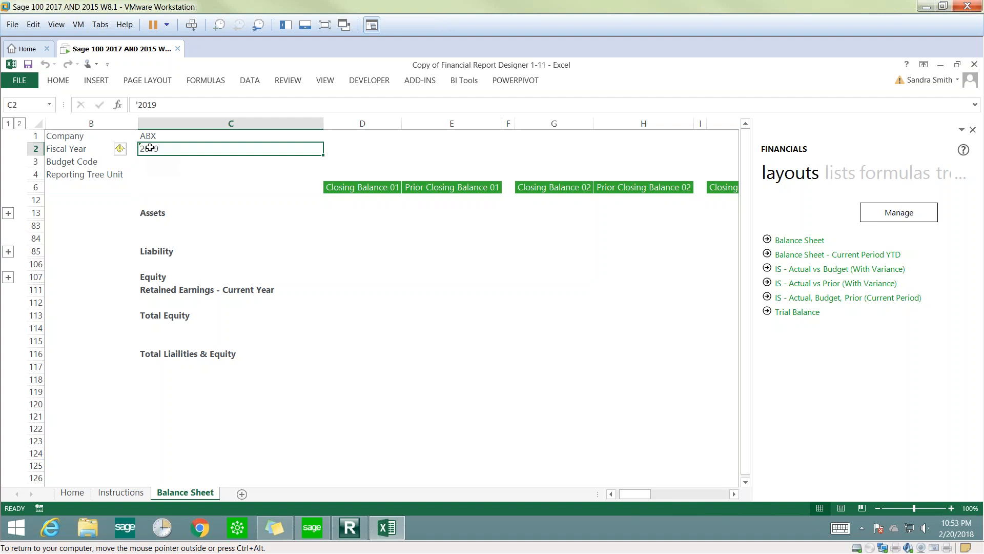
text(2020)
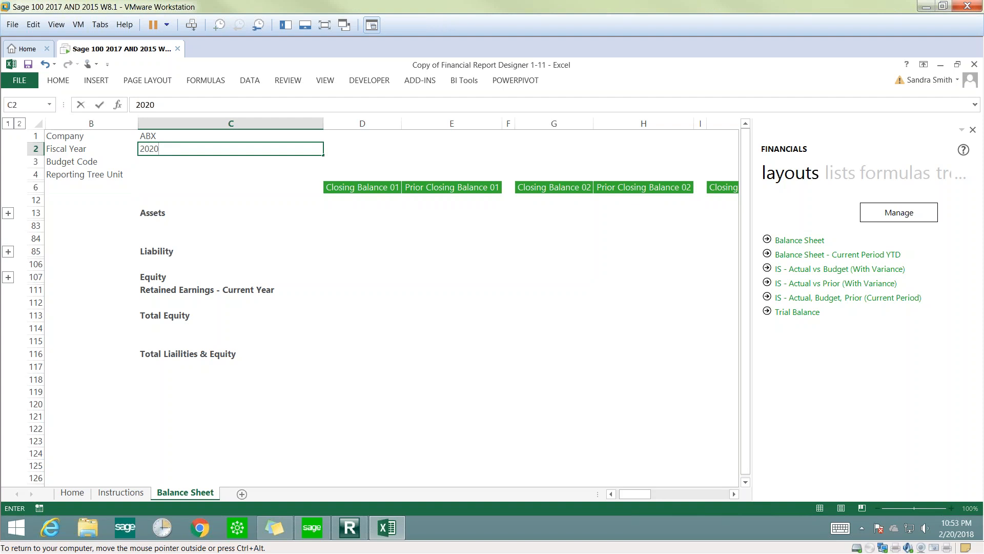
key(Return)
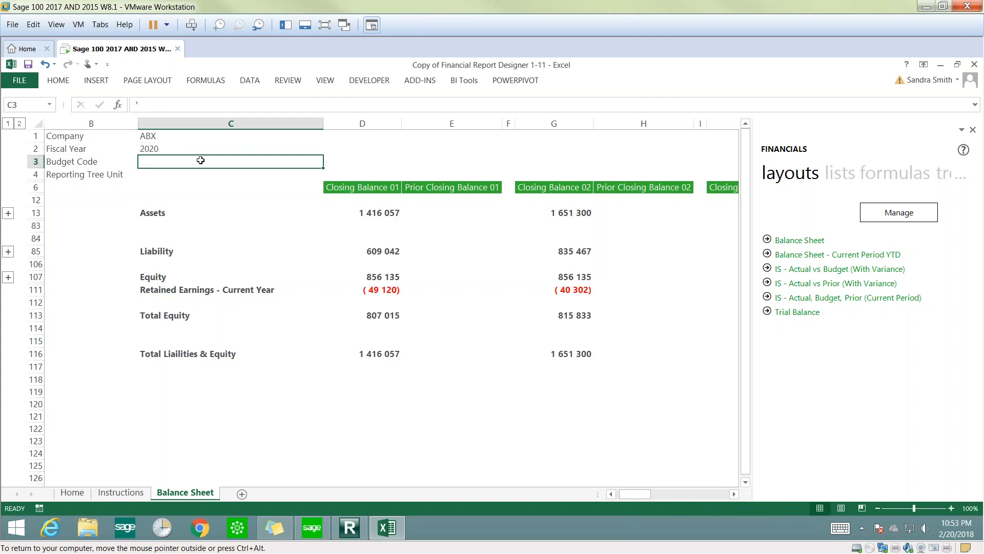
Review the closing balances across the periods and expand all row groups to inspect the individual accounts
mouse_move(642, 497)
mouse_down()
mouse_move(733, 497)
mouse_move(634, 493)
mouse_up()
drag(627, 495, 667, 495)
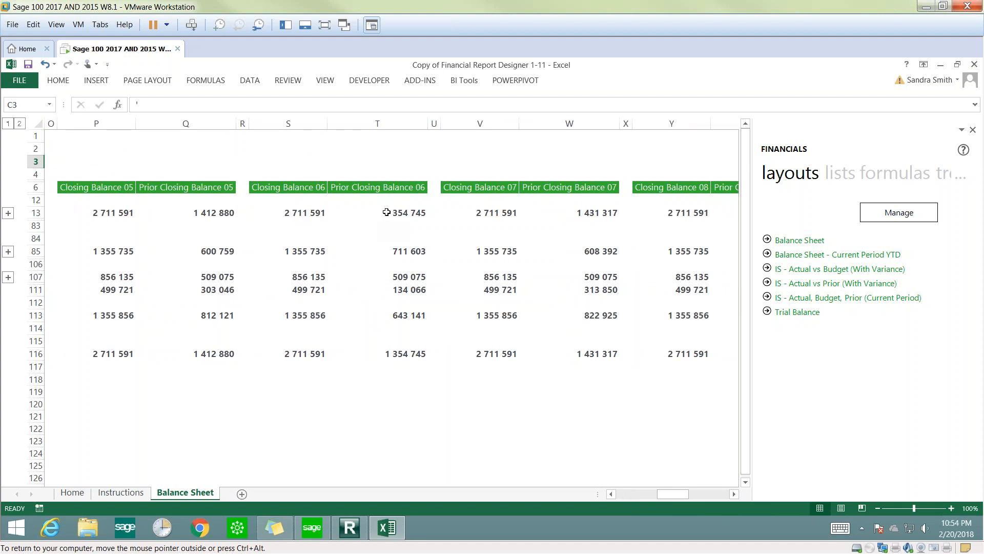
drag(672, 494, 625, 497)
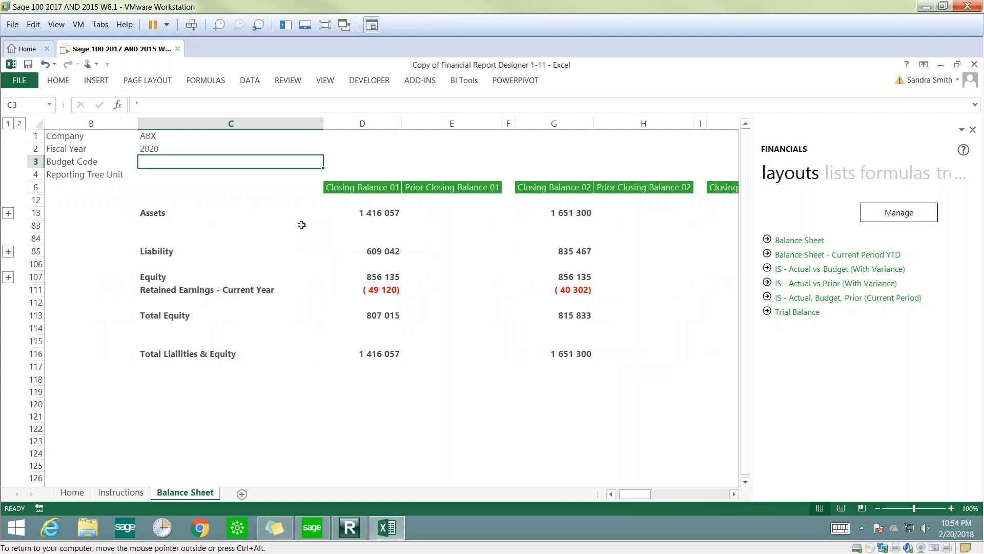
click(19, 124)
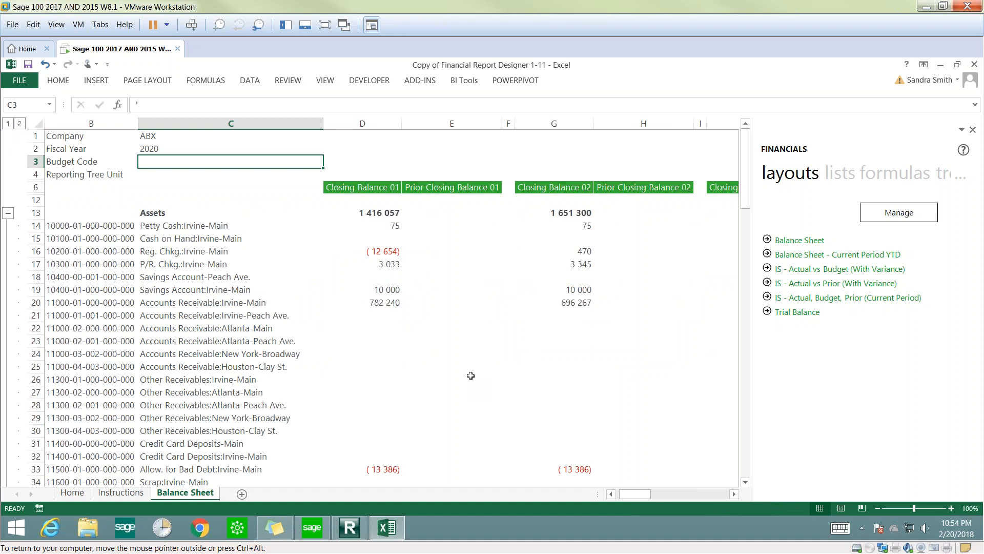
scroll(471, 375, down, 20)
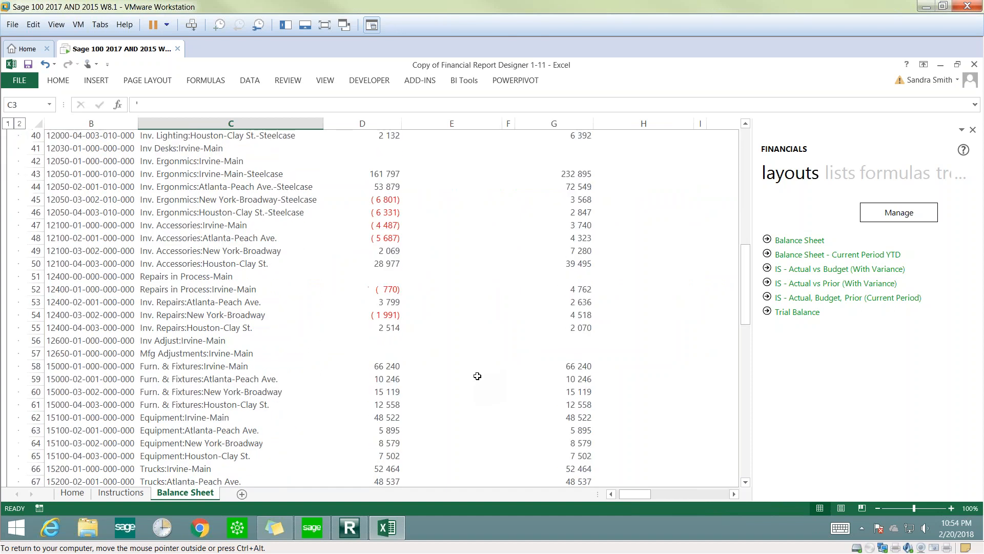
scroll(475, 376, down, 1)
drag(749, 400, 745, 149)
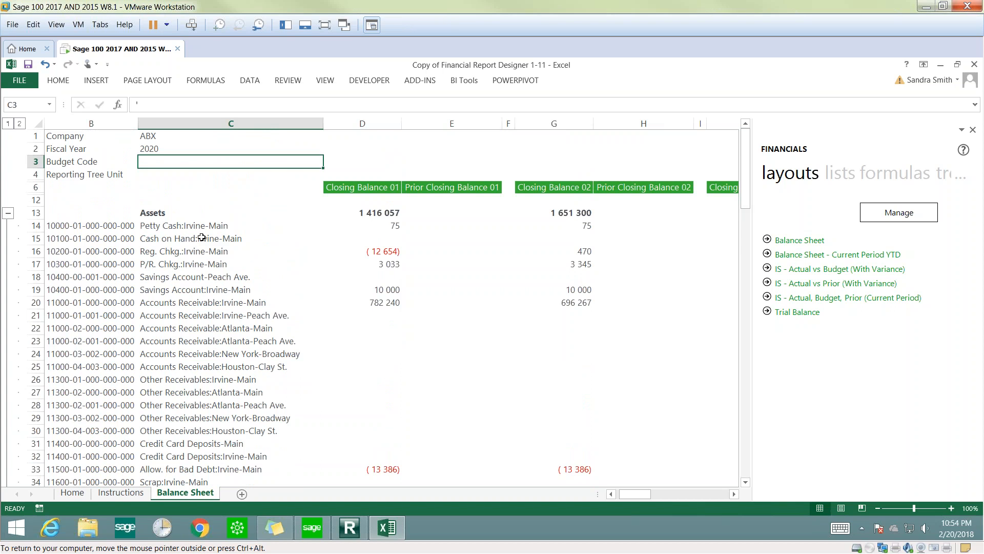
Drill down on the Closing Balance 01 amount of Petty Cash:Irvine-Main in cell D14
click(385, 227)
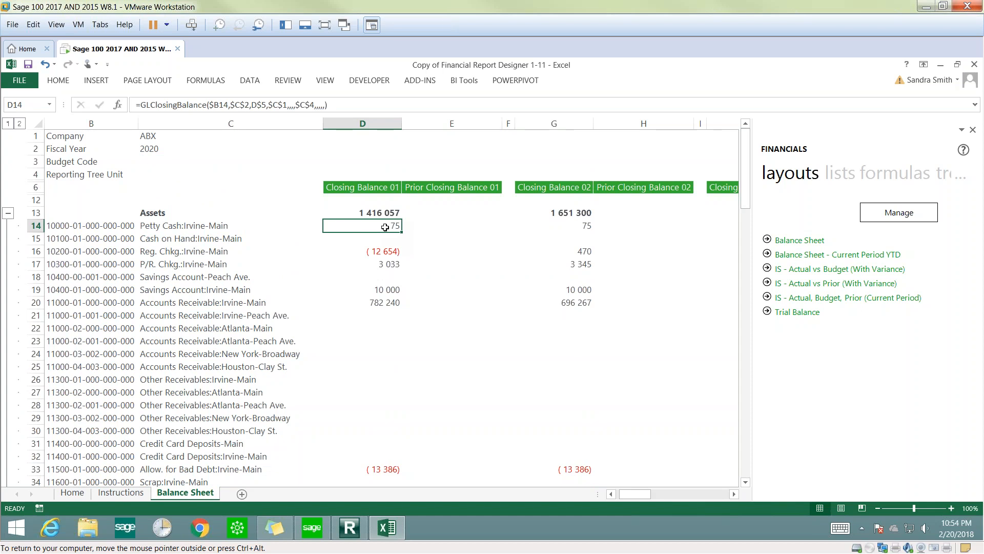
right_click(385, 227)
click(436, 488)
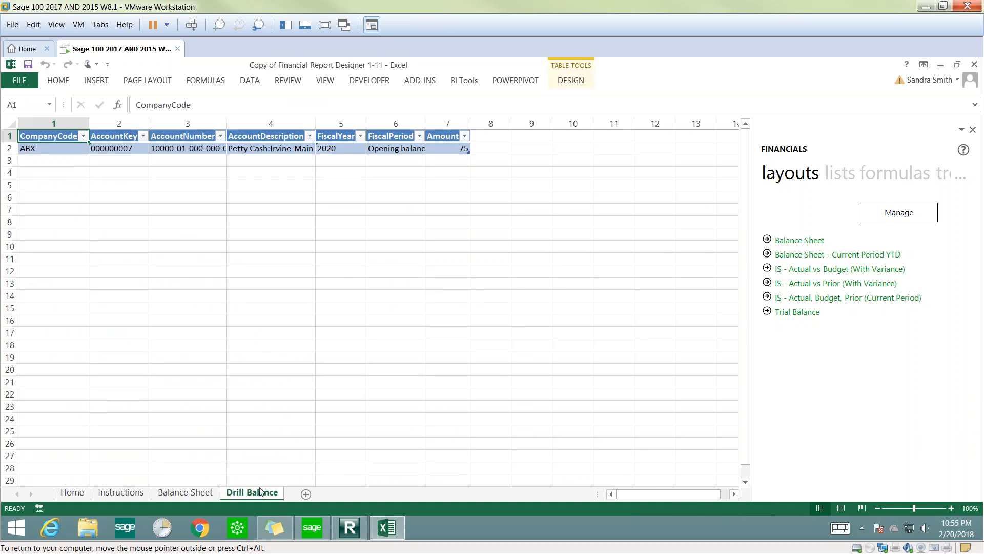
Drill down further on the petty cash Amount value in the Drill Balance sheet
click(447, 151)
right_click(447, 151)
click(504, 456)
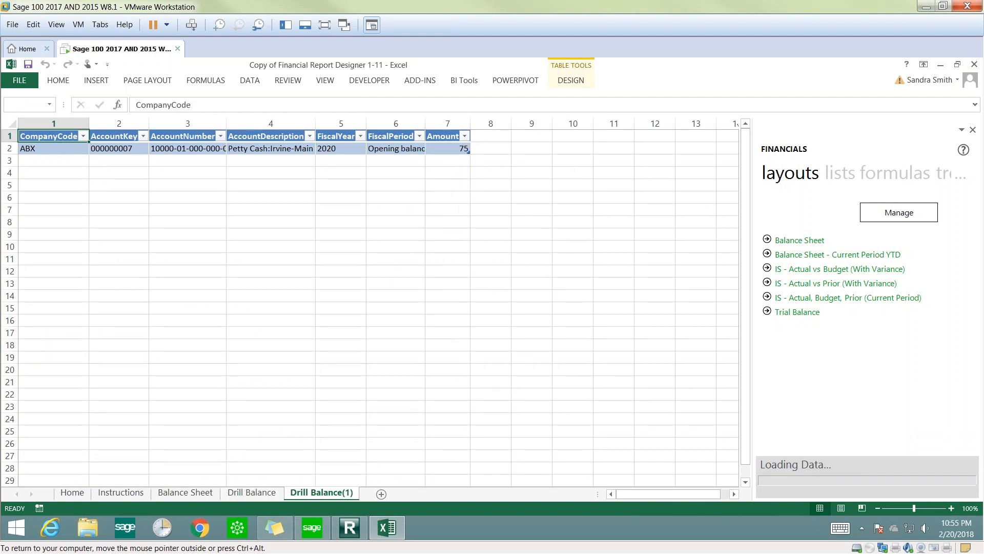
Delete the Drill Balance(1) and Drill Balance sheets from the workbook
right_click(338, 493)
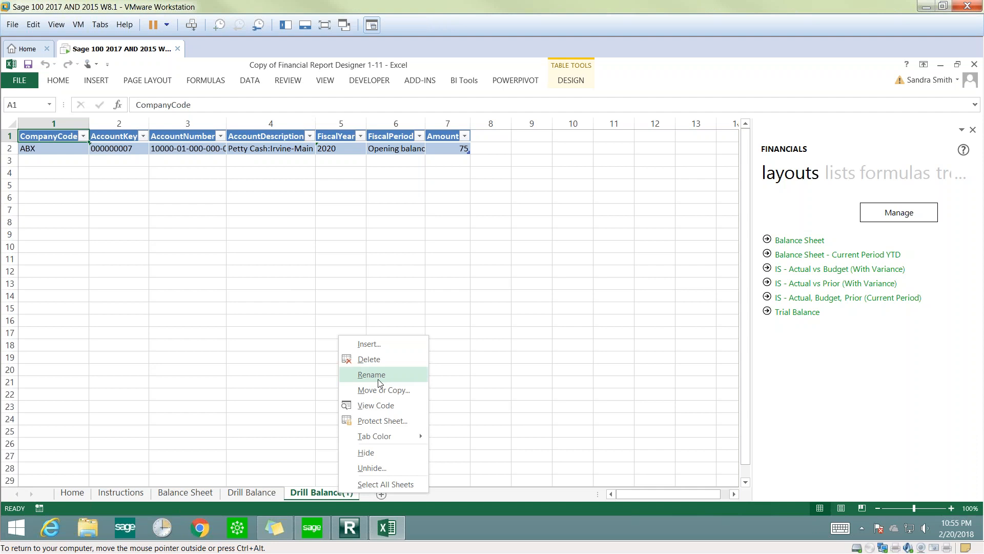
click(368, 359)
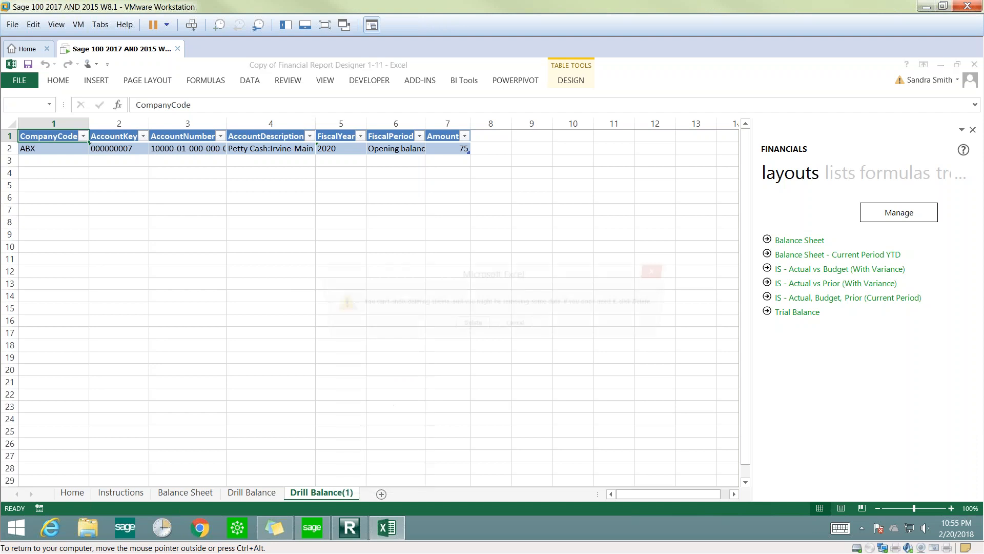
click(464, 328)
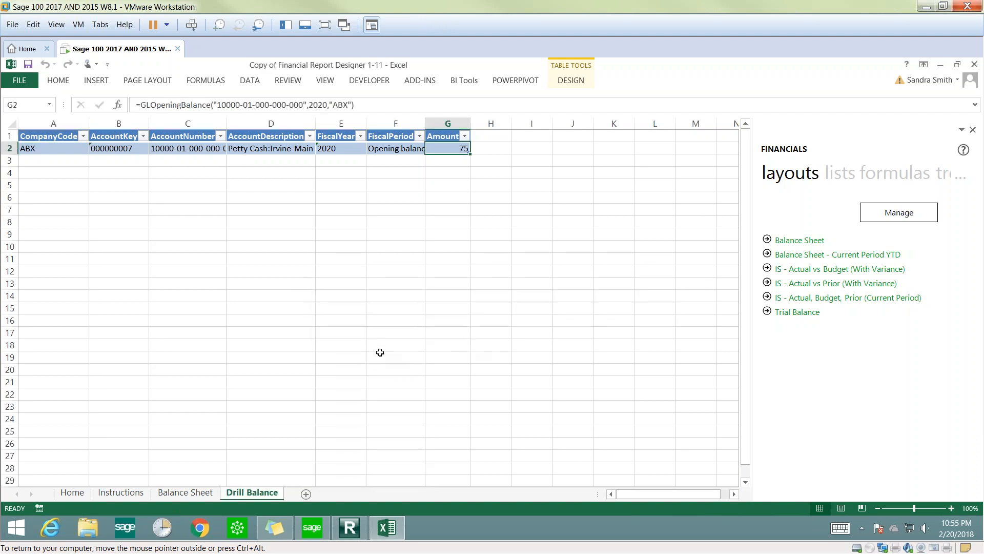
right_click(260, 493)
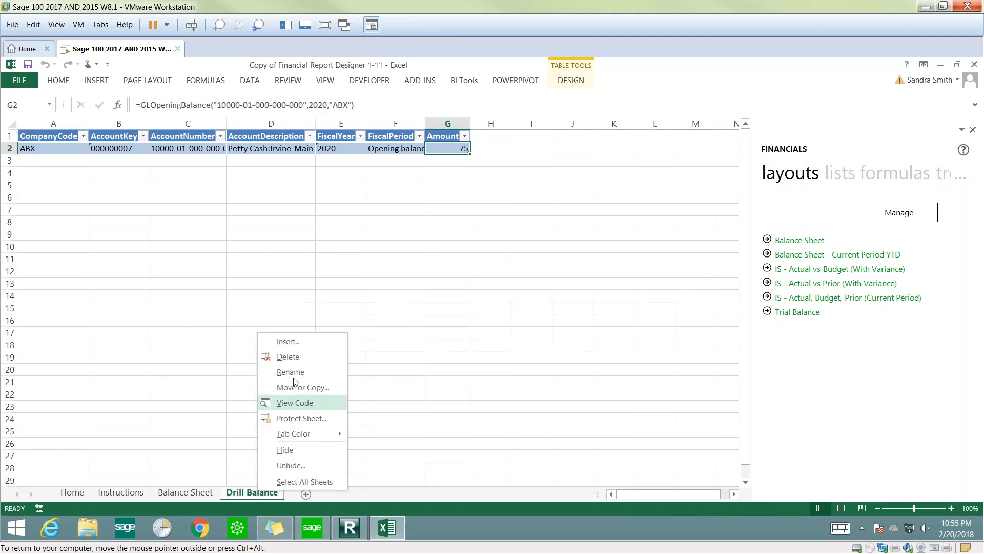
click(288, 357)
click(471, 331)
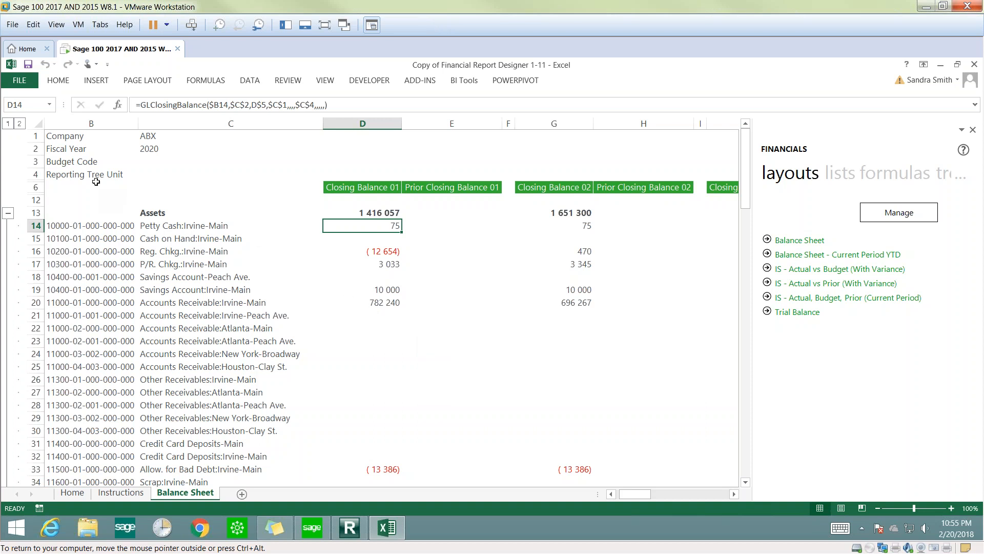
Collapse all row groups and set the Reporting Tree Unit in cell C4 to Atlanta from the ABX Cities tree
click(161, 174)
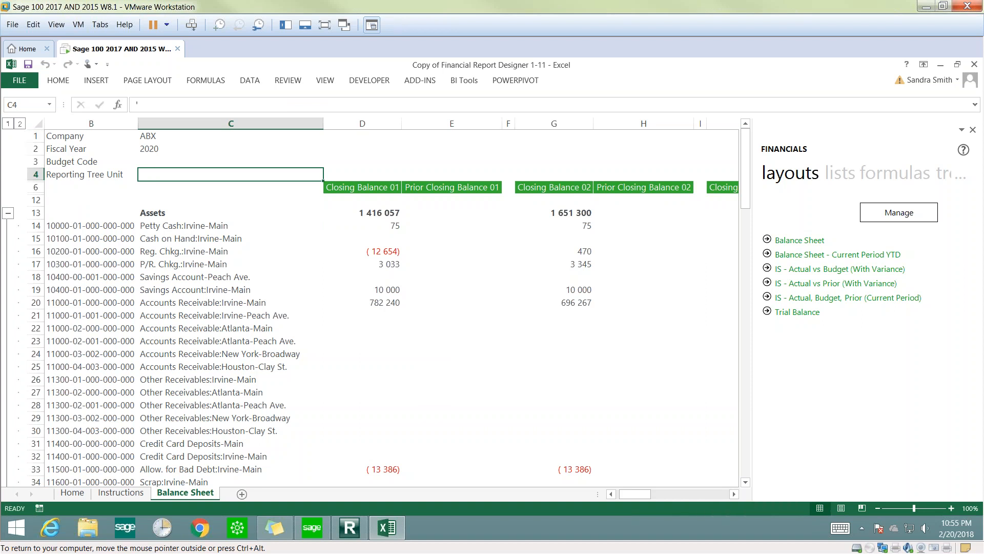
click(8, 123)
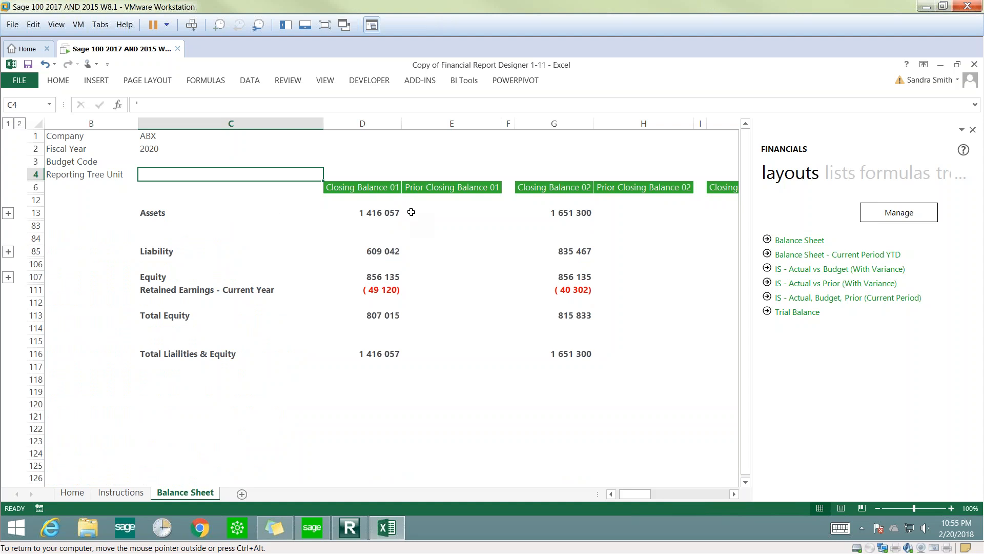
click(946, 177)
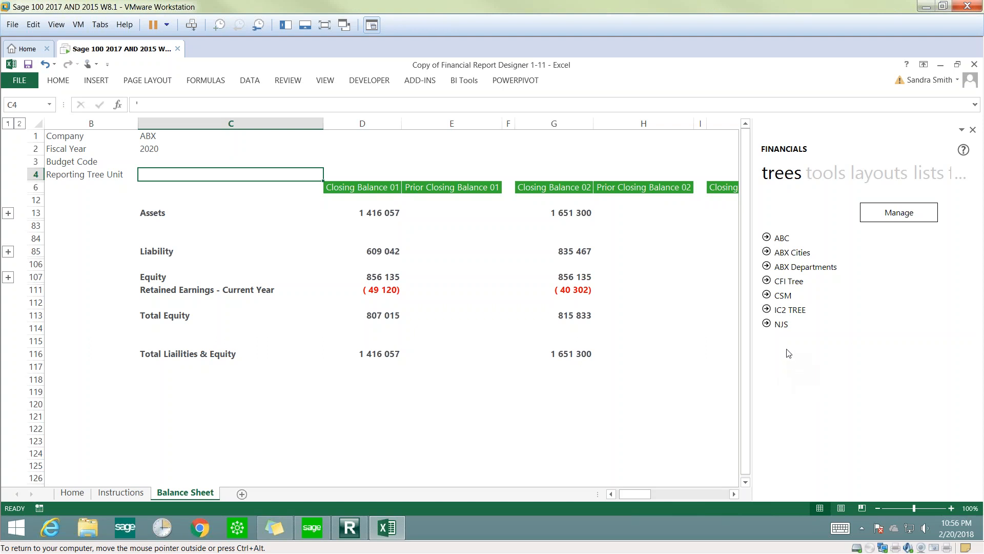
click(776, 257)
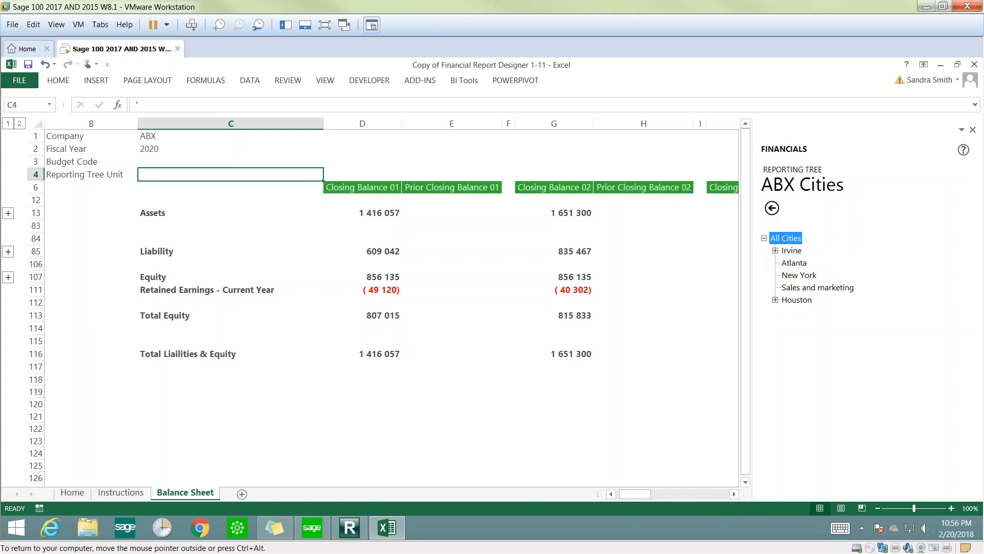
drag(780, 262, 231, 174)
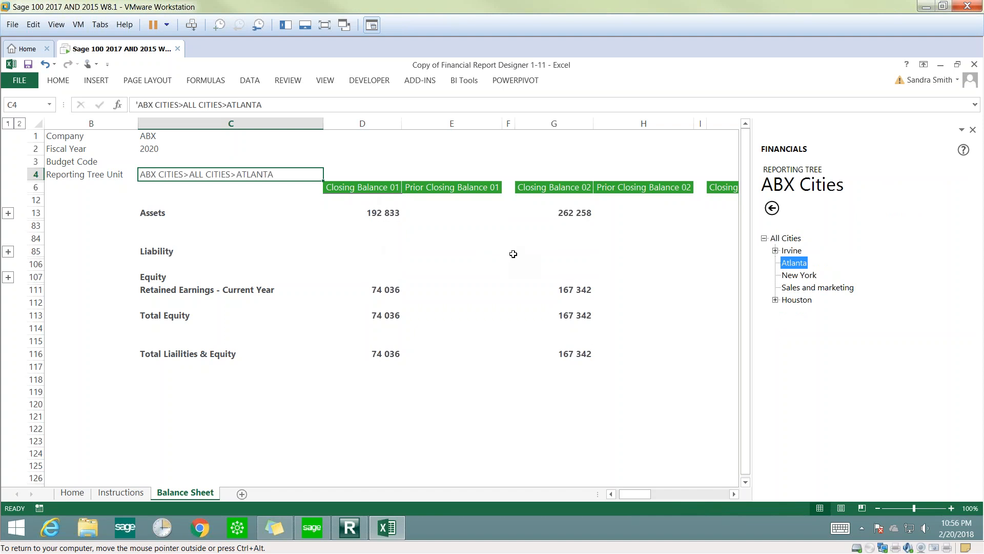
Switch the Reporting Tree Unit in C4 to New York, then to Sales and marketing from the ABX Cities tree
click(796, 278)
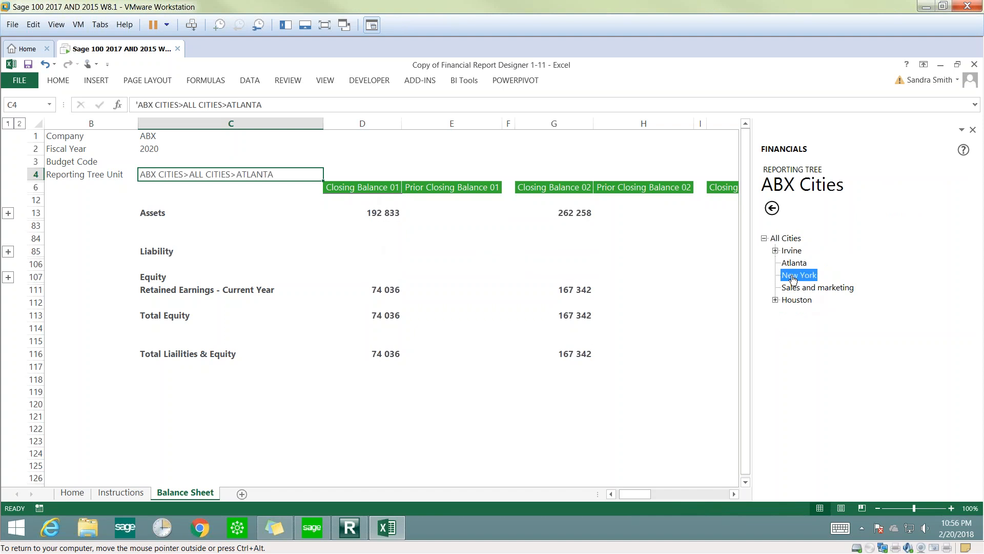
drag(797, 278, 240, 175)
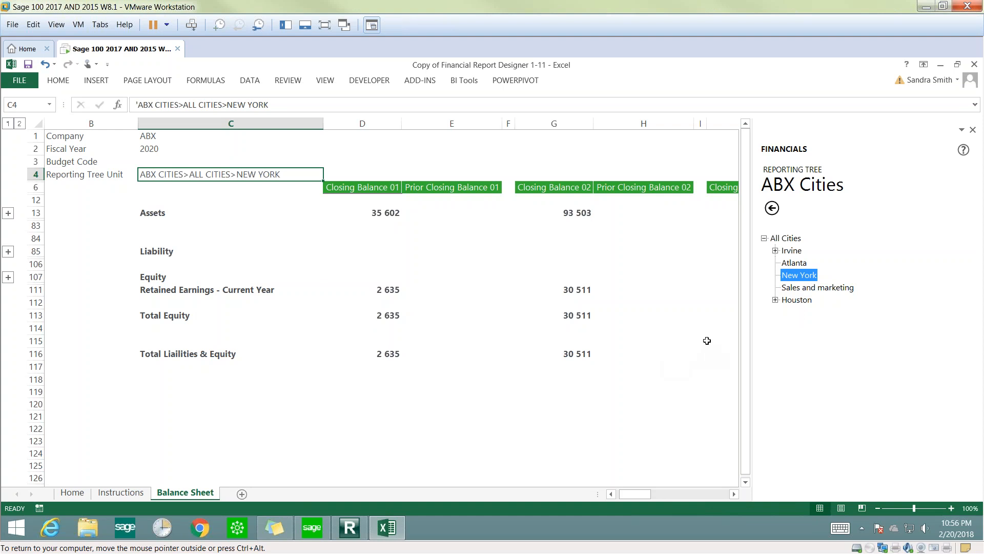
click(794, 288)
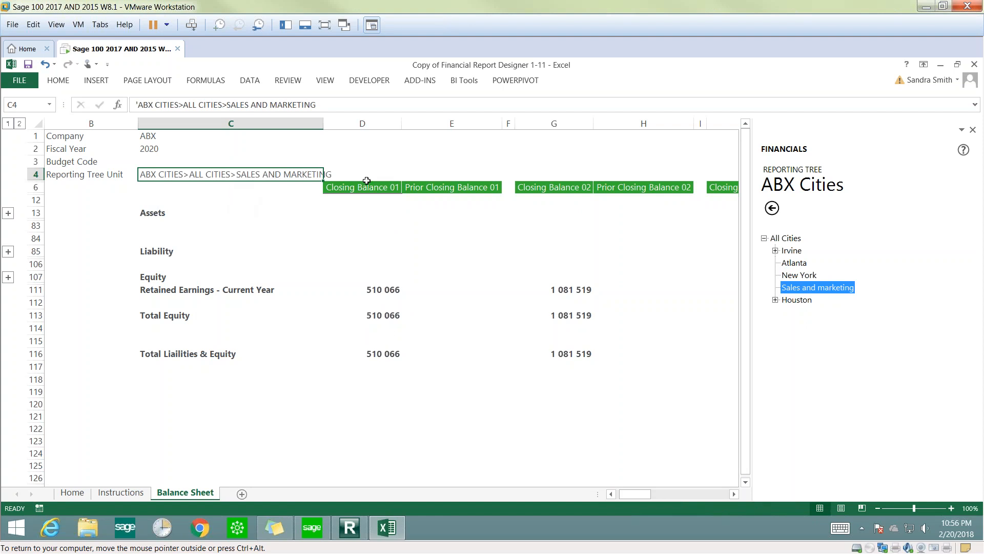
Clear the Reporting Tree Unit in cell C4 so the balance sheet covers the whole company
click(349, 104)
drag(349, 104, 150, 95)
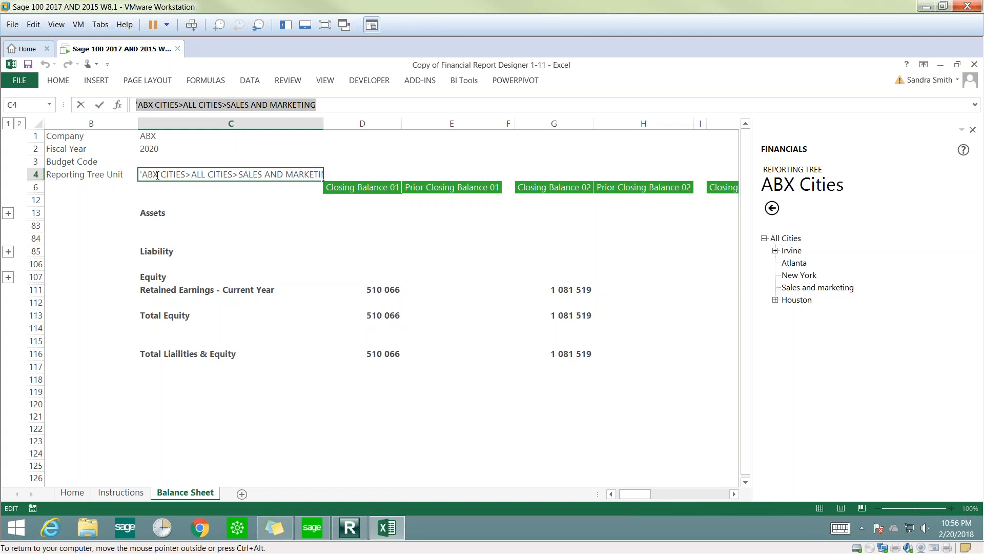
key(BackSpace)
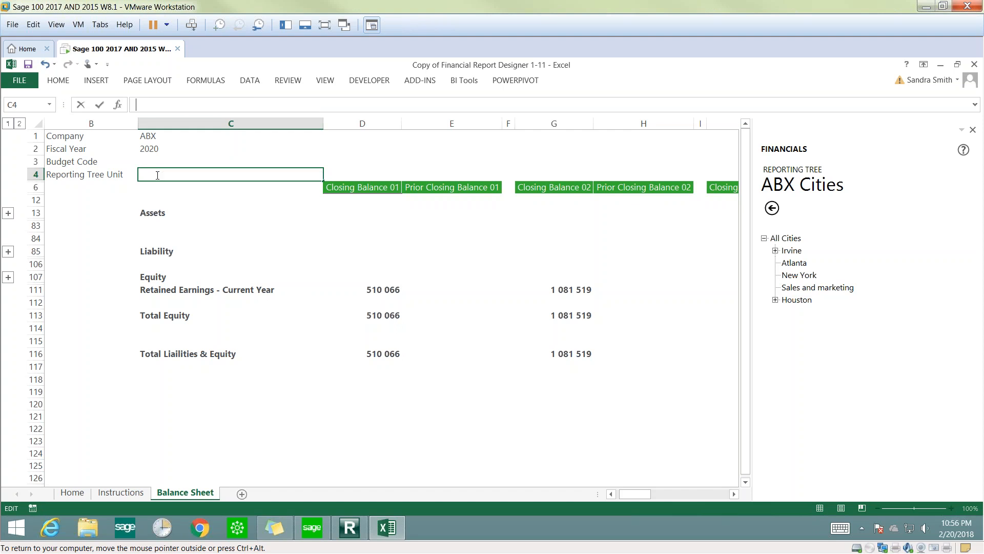
click(163, 202)
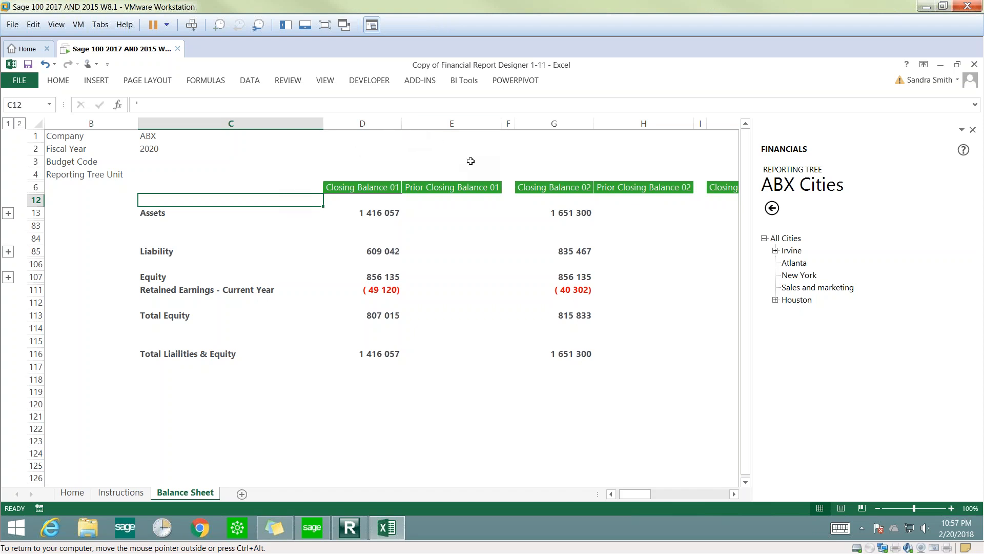
Return to the list of layouts and open the Balance Sheet layout with Quick Edit
click(772, 208)
click(895, 178)
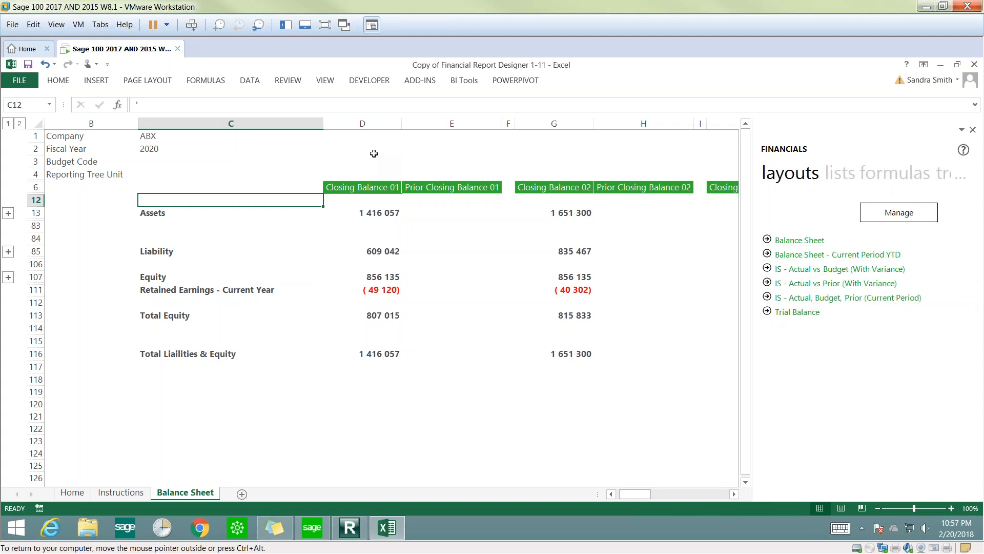
click(374, 153)
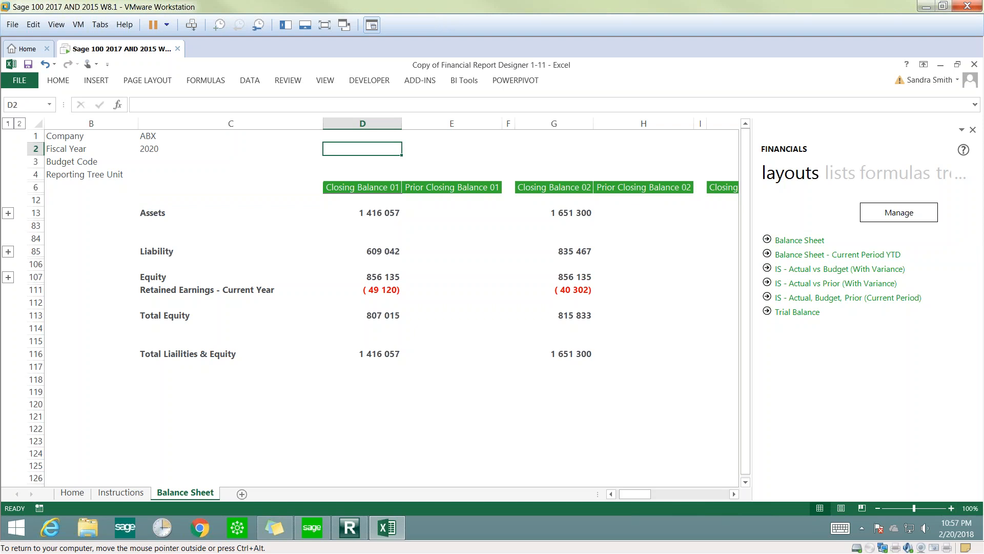
click(463, 81)
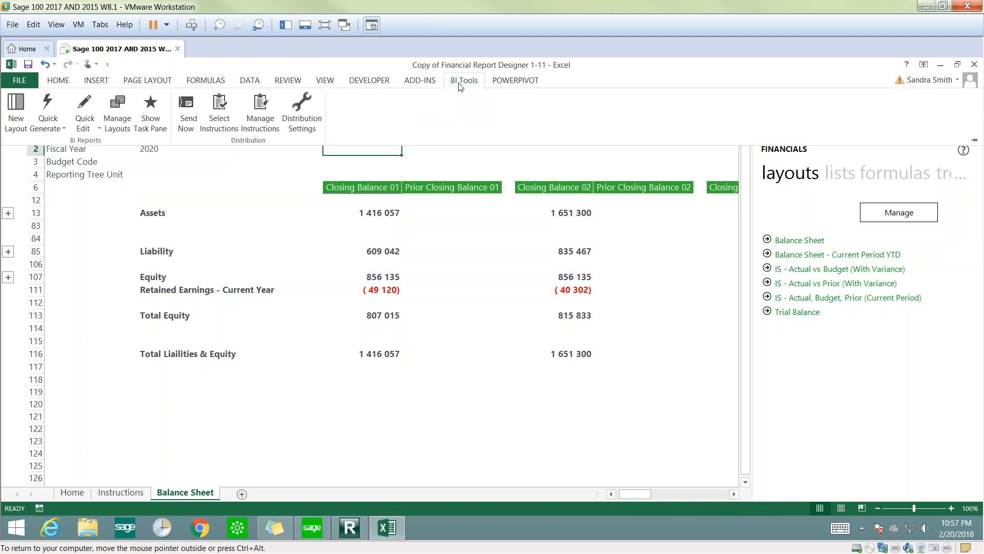
click(90, 128)
click(95, 150)
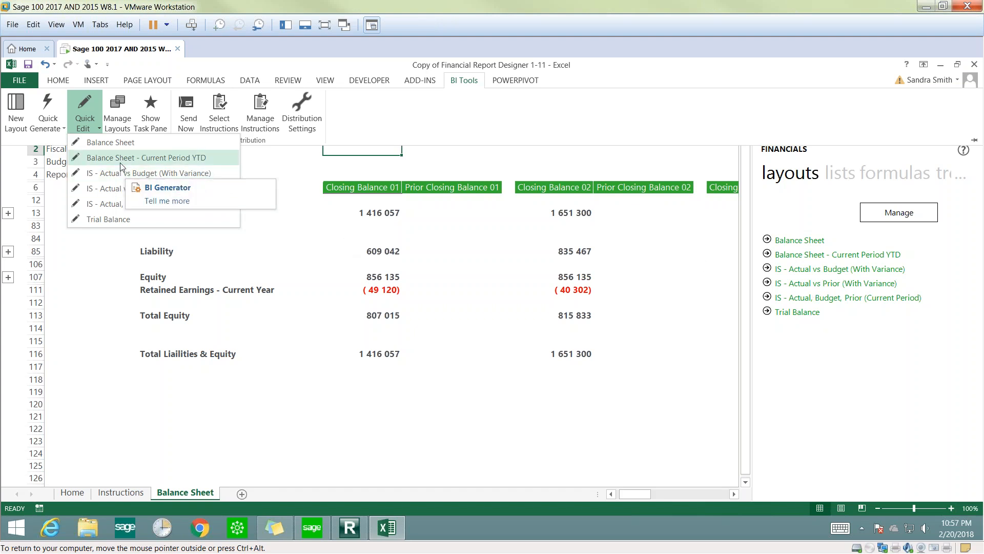
click(108, 147)
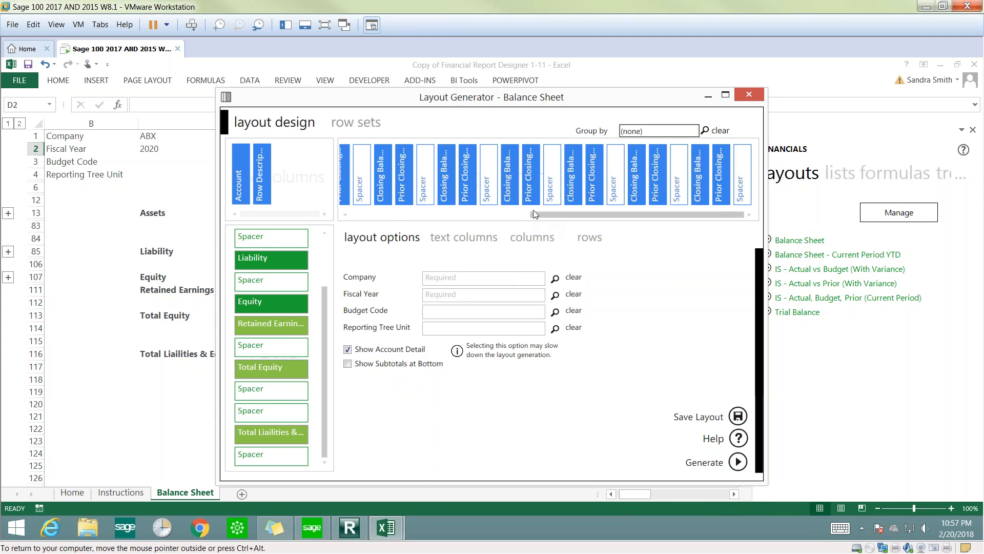
Remove the first Closing Balance column and the first Prior Closing Balance column from the layout design
drag(535, 213, 348, 226)
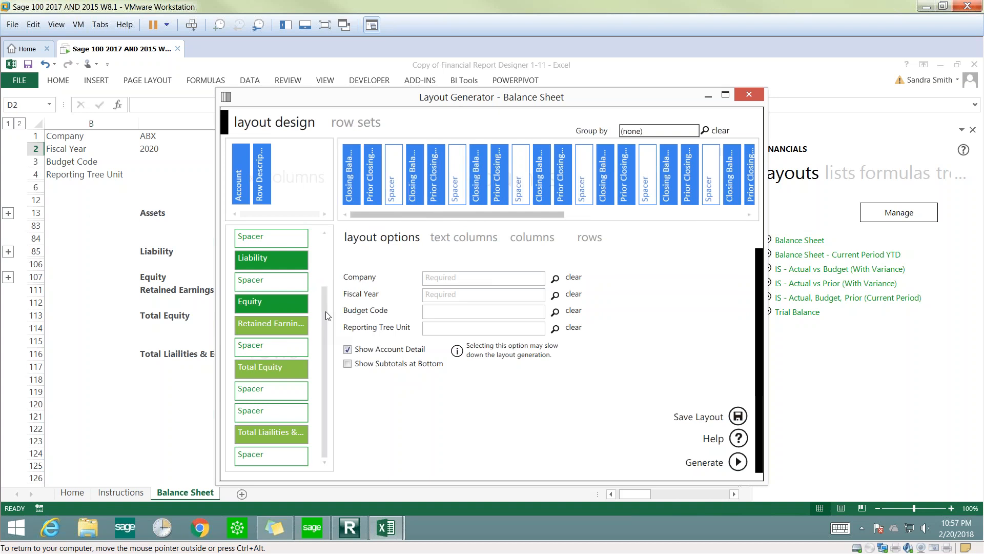
drag(325, 312, 332, 236)
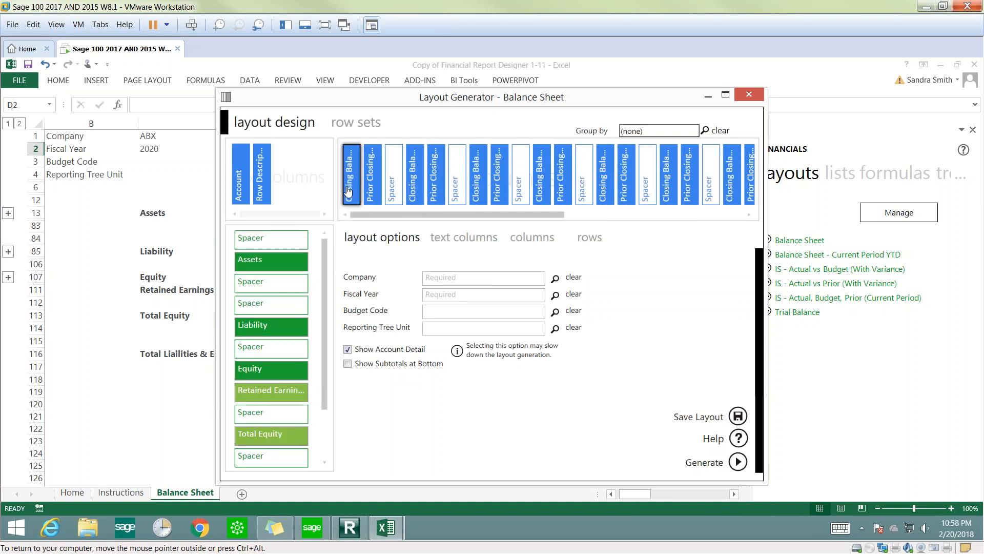
scroll(354, 194, down, 1)
scroll(354, 194, down, 1)
Find the closing balance formulas among the available columns and remove Closing Balance 02 from the layout
click(532, 237)
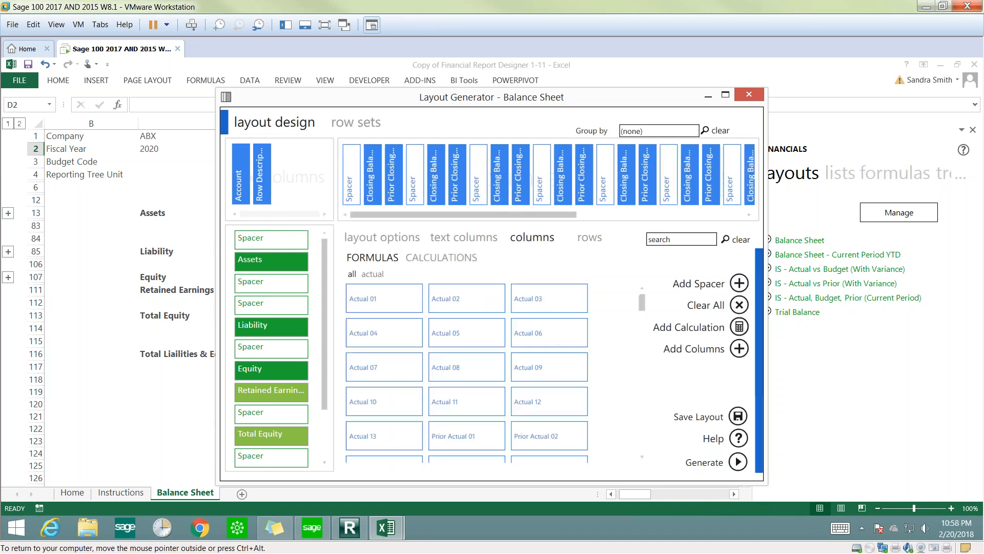
scroll(644, 336, down, 3)
scroll(645, 336, down, 3)
scroll(642, 359, down, 5)
scroll(637, 382, down, 8)
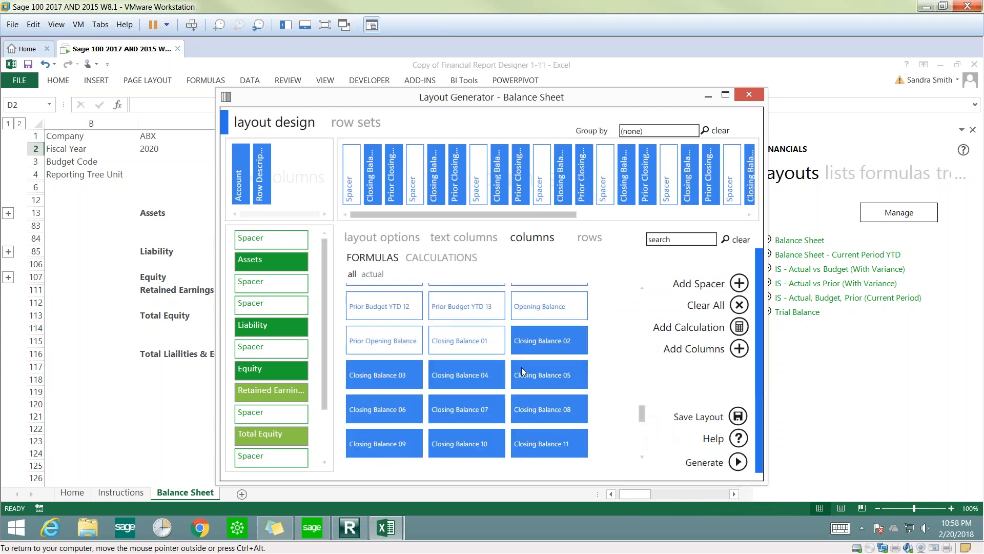
click(450, 340)
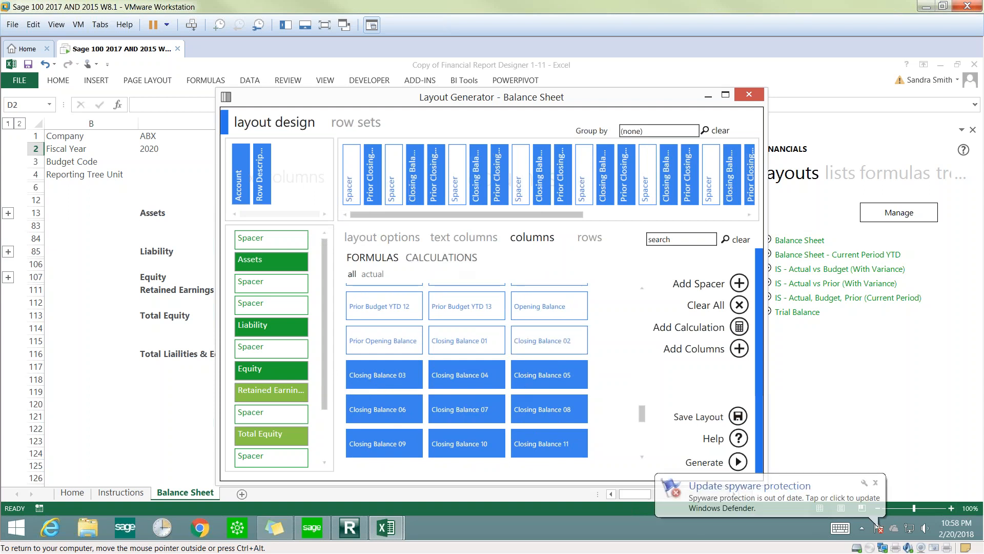
Examine the available column calculations and the account and calculation rows of the Account Category row set
click(442, 258)
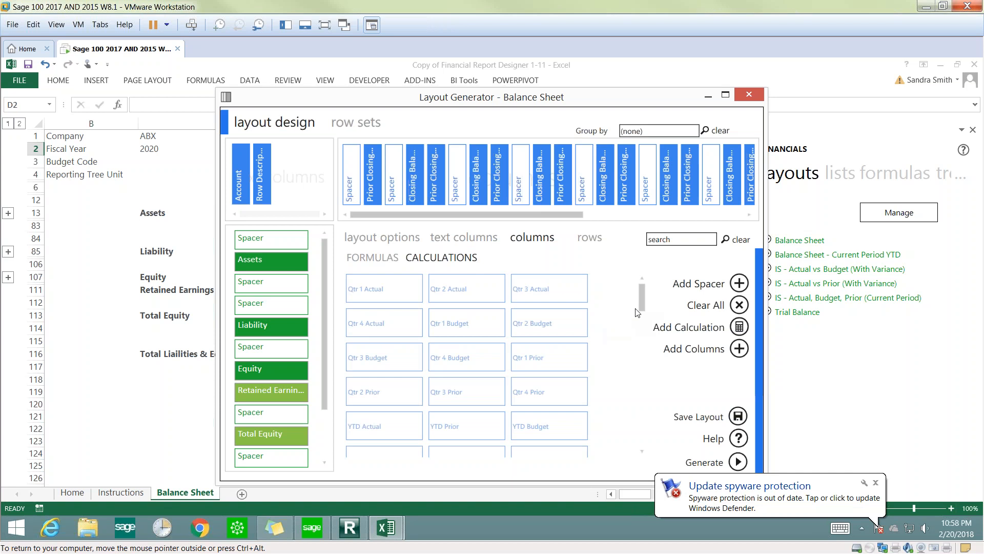
drag(645, 306, 639, 273)
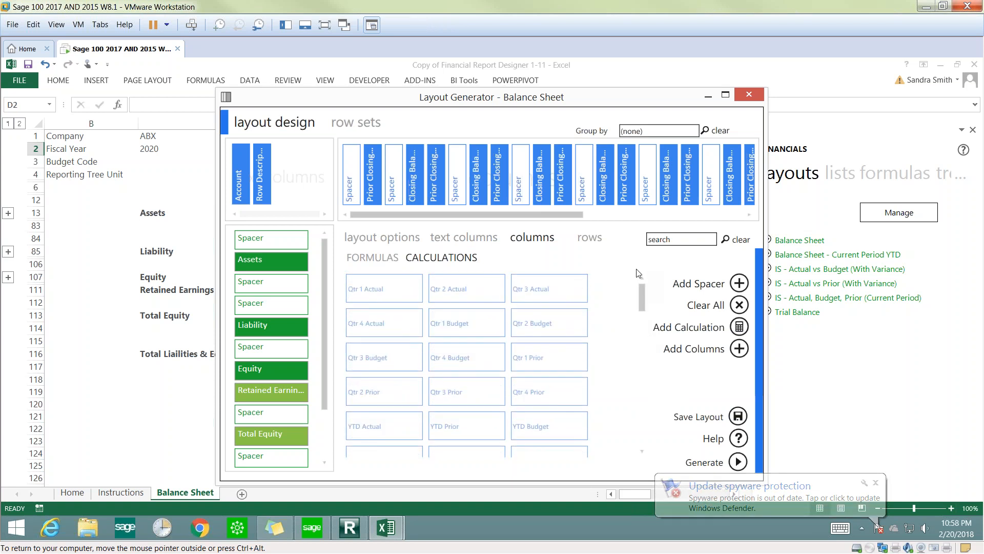
click(577, 239)
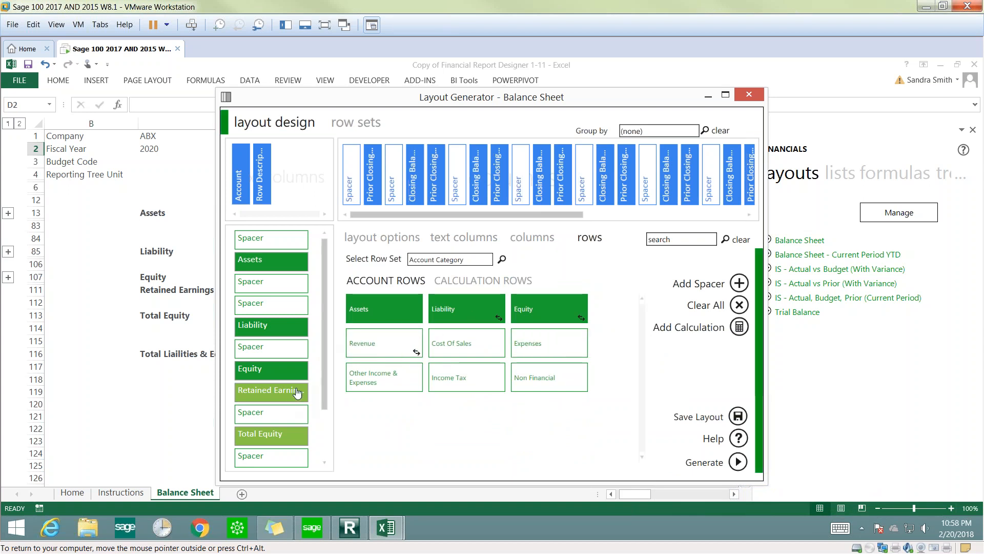
click(452, 283)
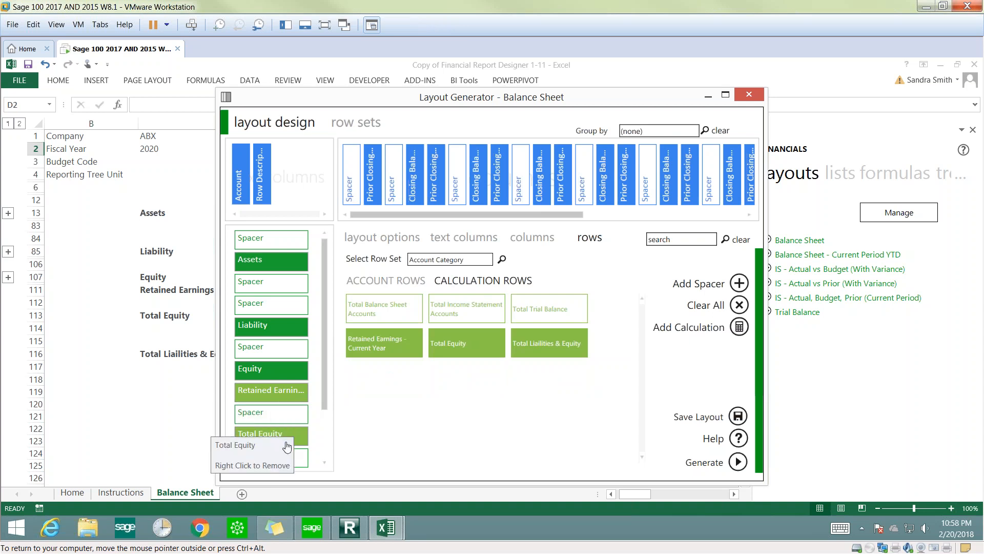
click(405, 281)
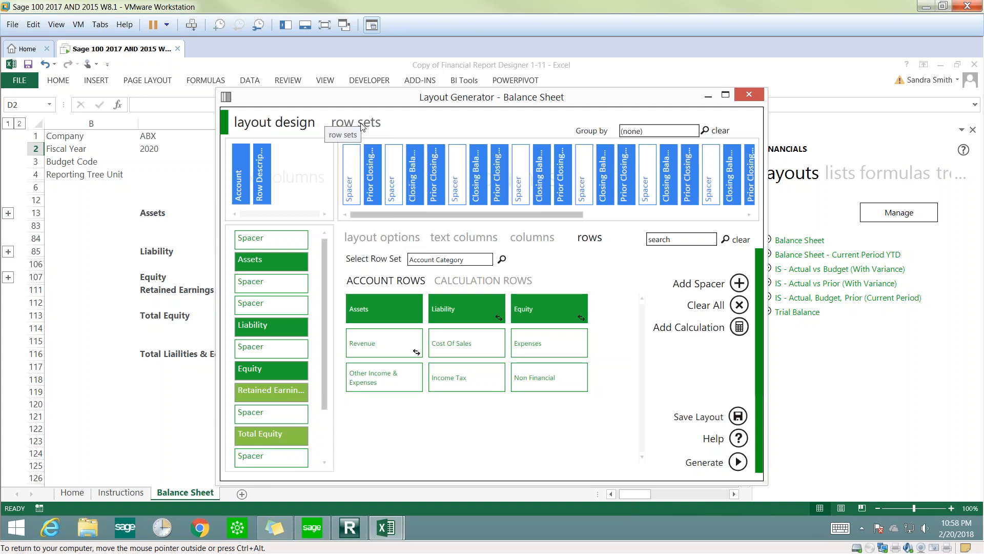
Examine the Income Statement row set's rules, available type options and account preview, and return to the list of row sets
click(361, 126)
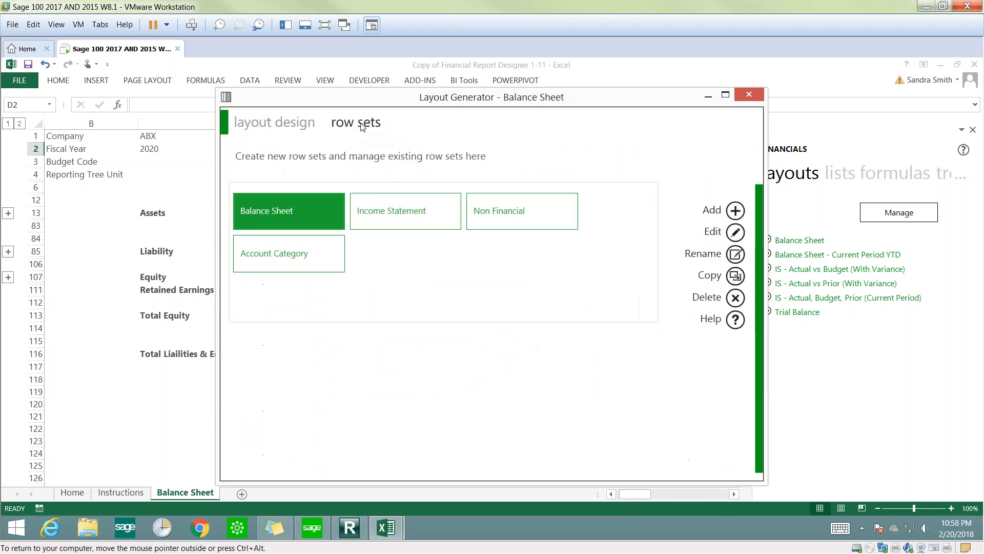
click(398, 209)
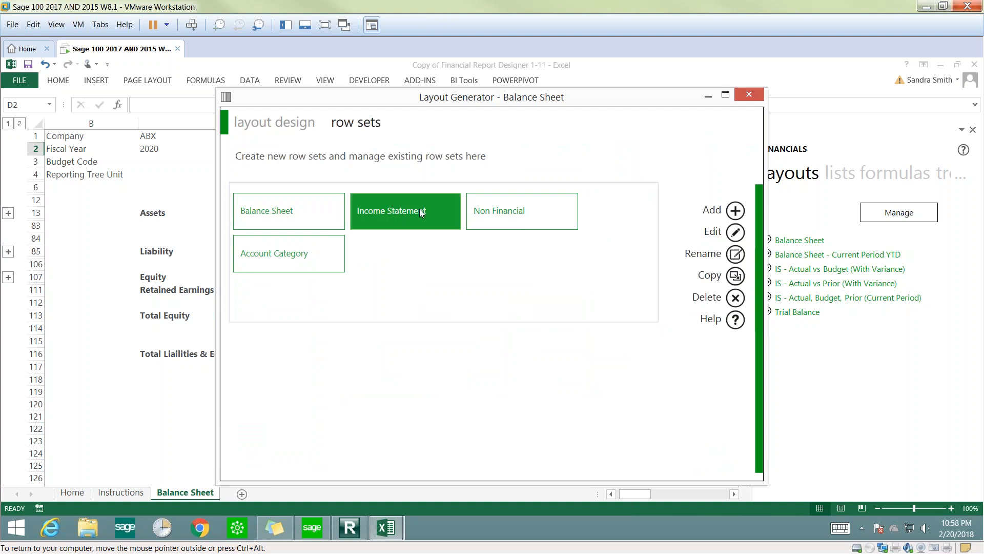
click(736, 233)
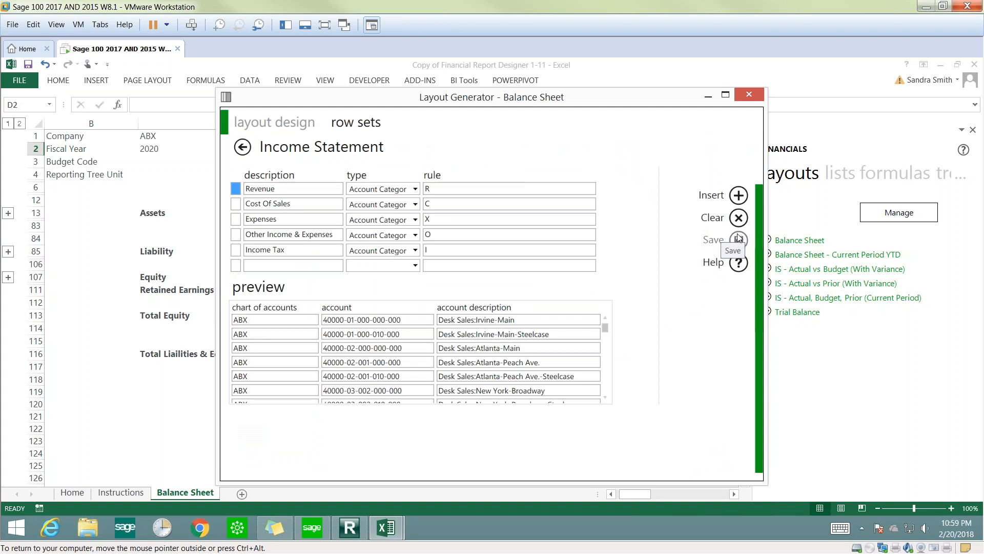
click(416, 189)
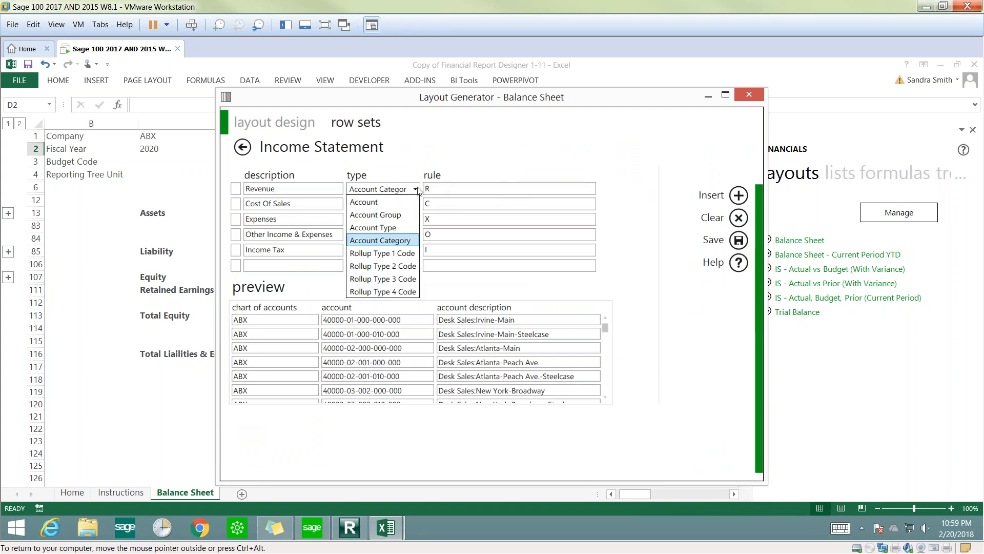
click(446, 195)
mouse_move(607, 334)
mouse_down()
mouse_move(607, 379)
mouse_move(611, 314)
mouse_up()
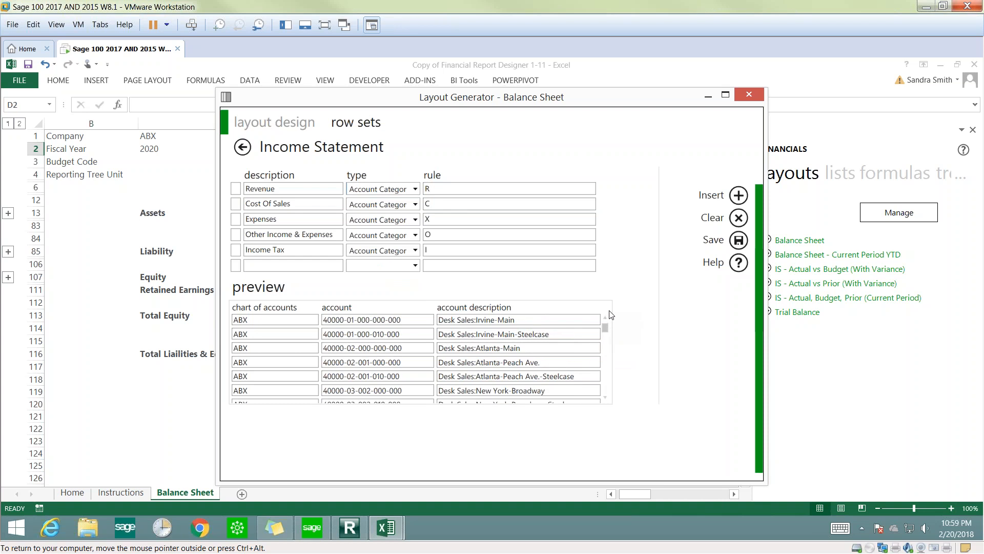
click(249, 149)
click(546, 339)
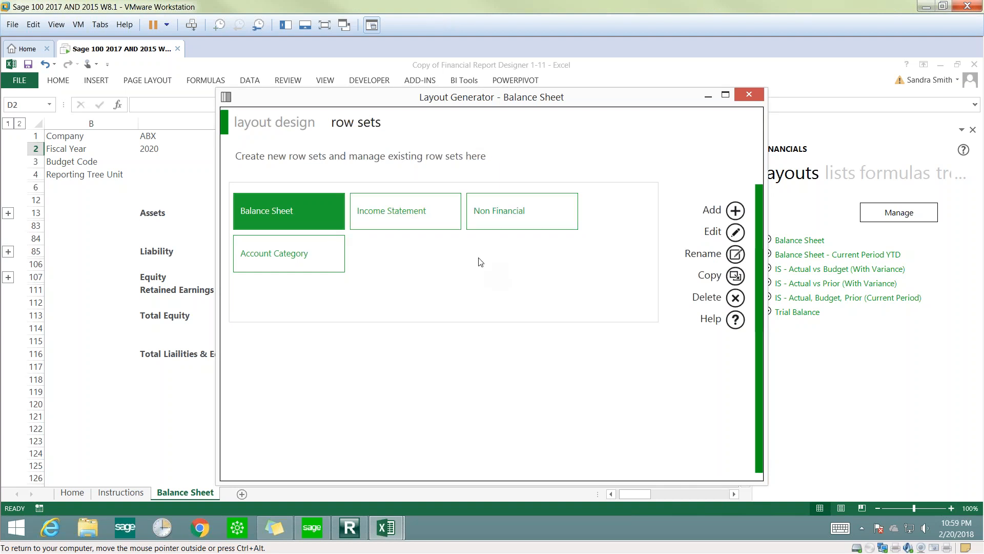
Generate the Balance Sheet layout from the layout design for company ABX and fiscal year 2020
click(295, 148)
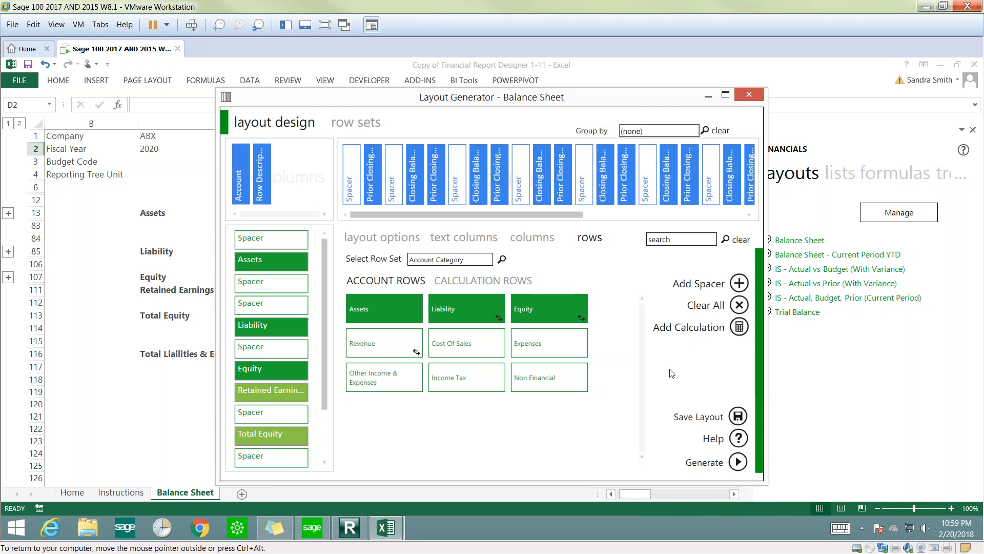
click(737, 464)
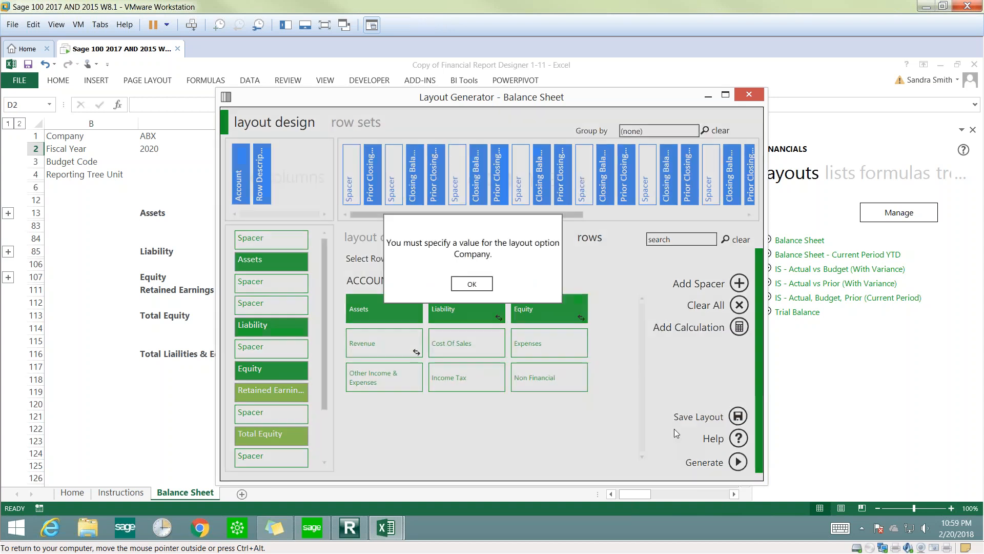
click(472, 285)
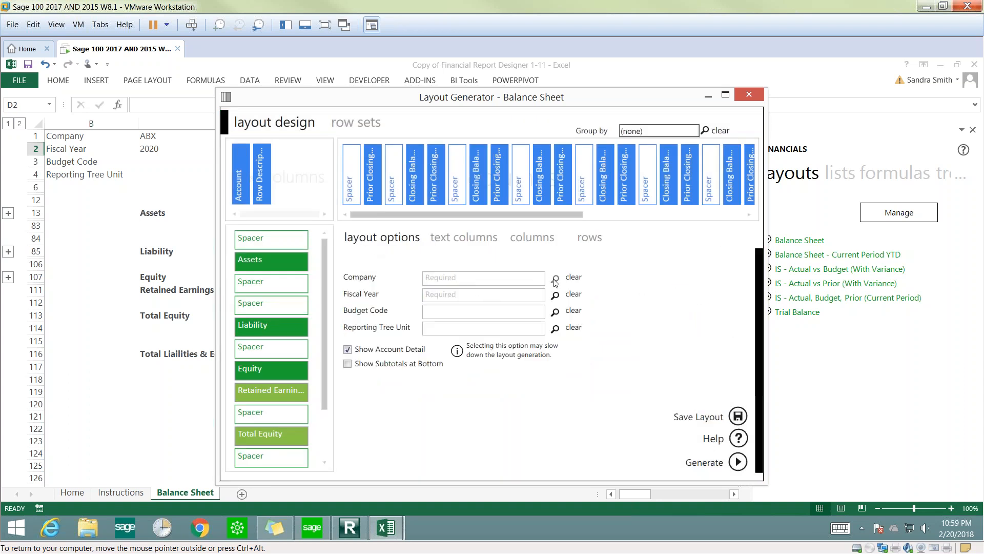
click(535, 279)
click(437, 221)
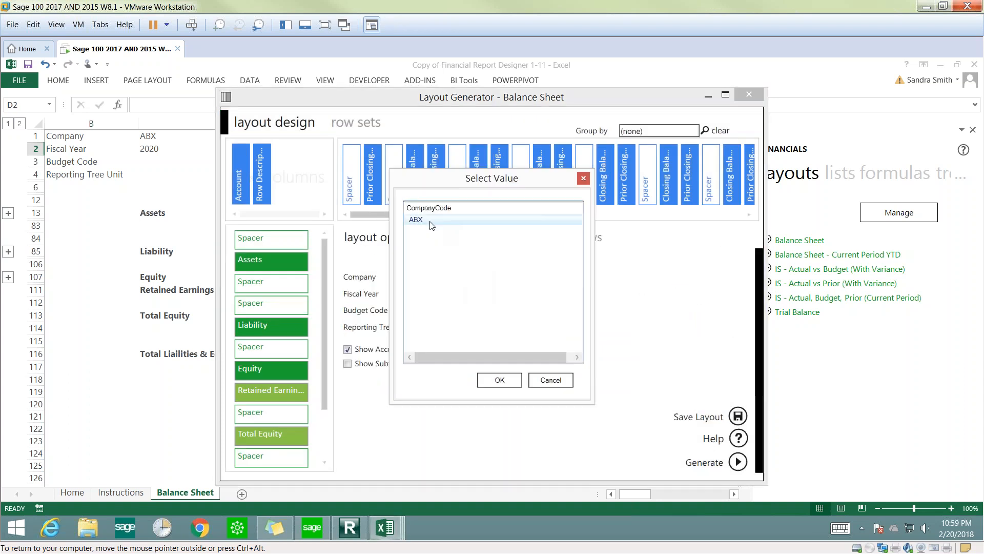
click(500, 380)
click(554, 294)
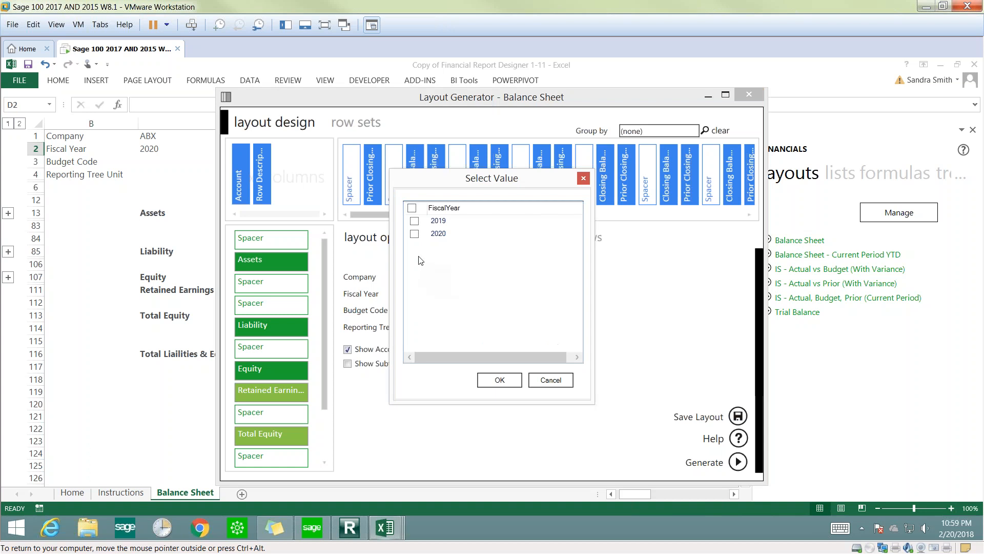
click(414, 235)
click(500, 380)
click(739, 462)
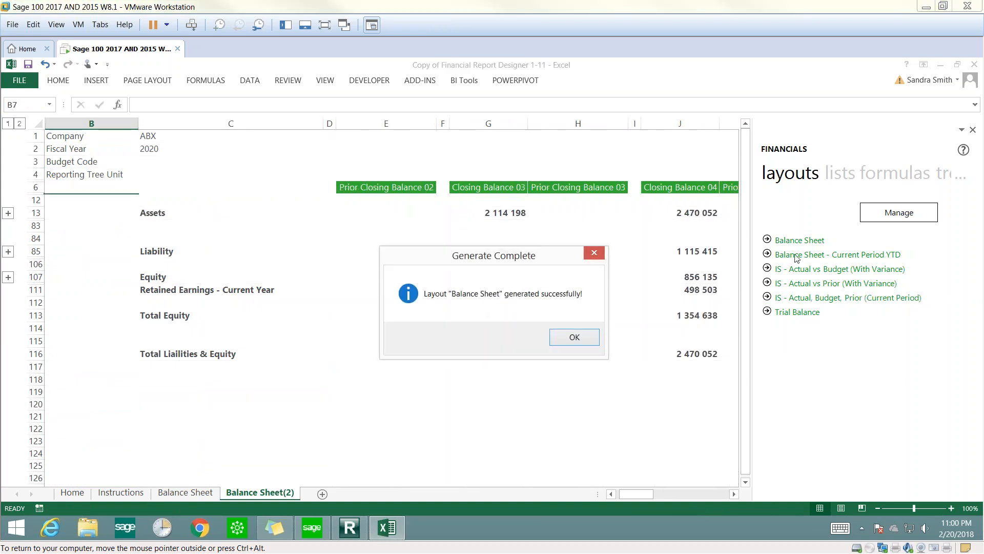
click(574, 338)
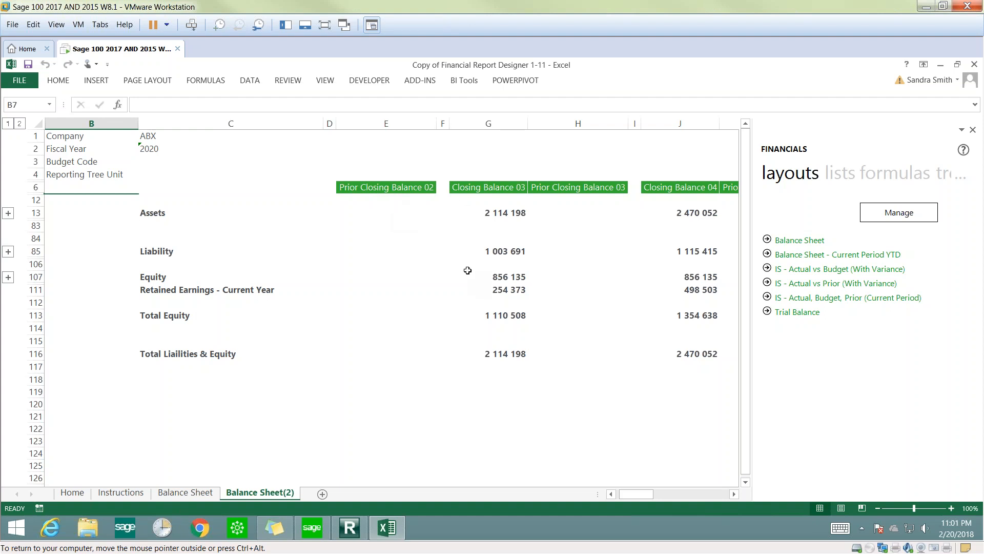
Add a new worksheet and insert the Current Year formula in D1 and the Current Period formula in D2
click(323, 494)
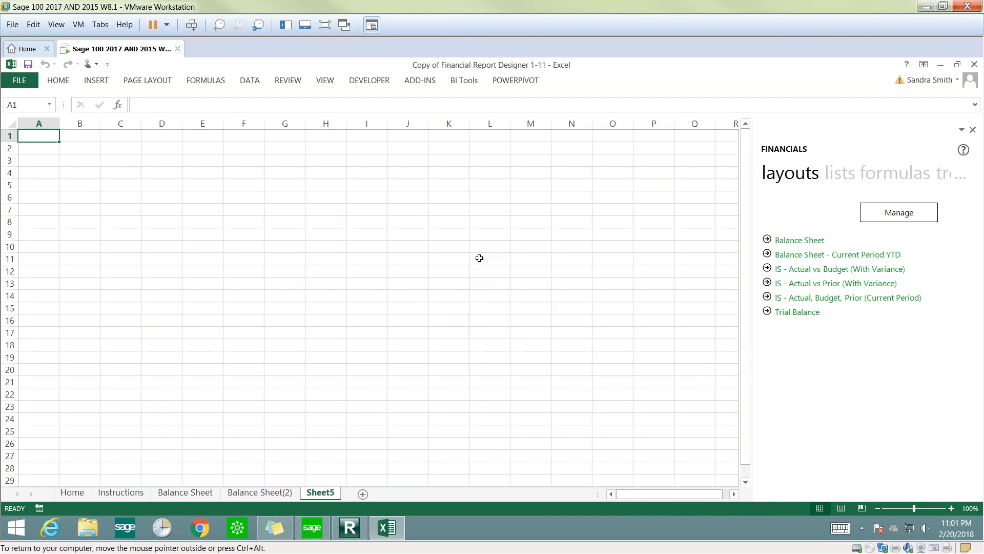
click(907, 177)
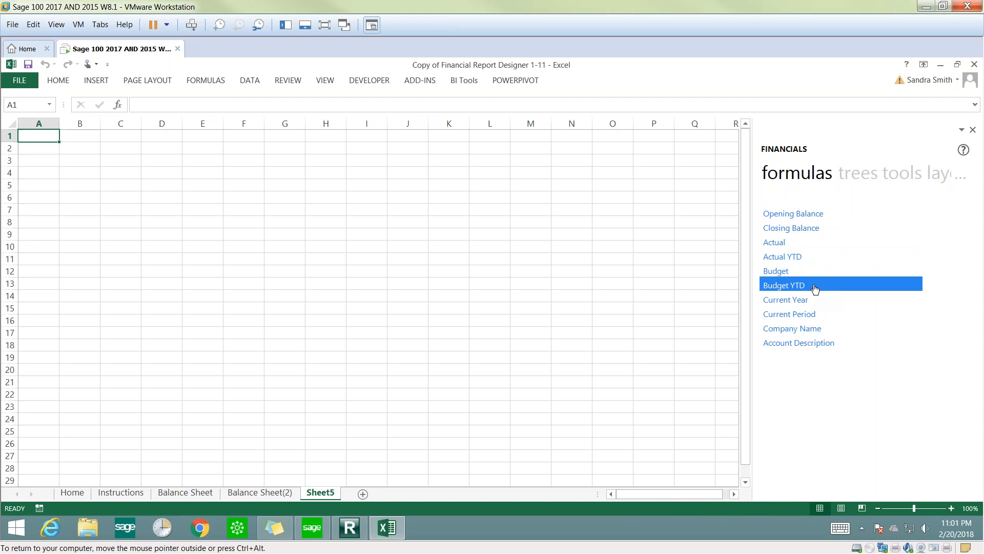
drag(810, 303, 162, 136)
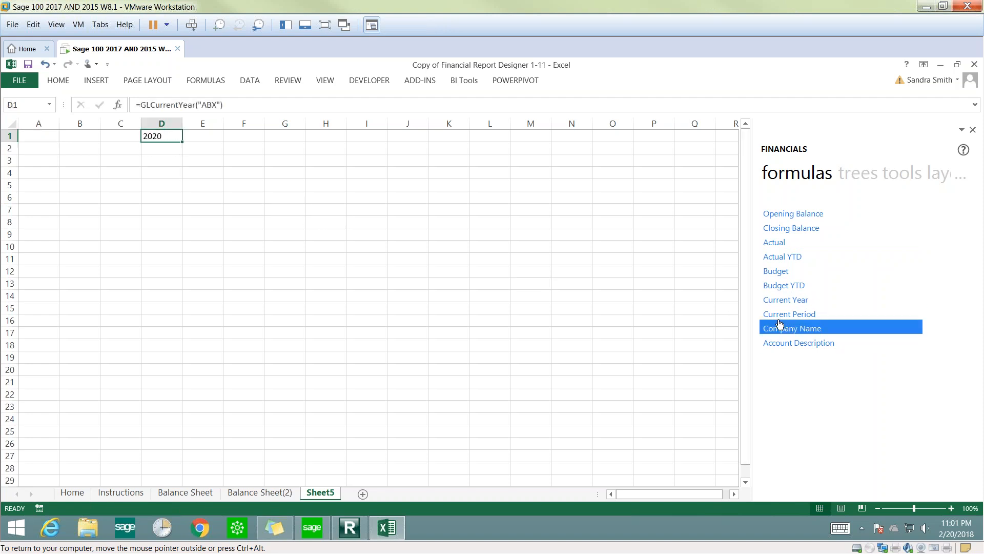
drag(275, 250, 162, 148)
click(155, 193)
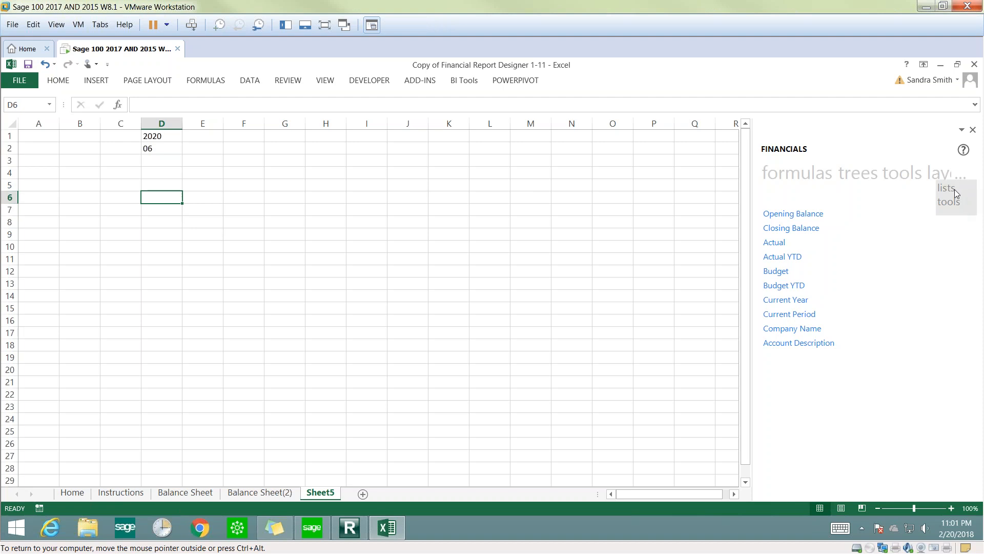
Insert the Main Accounts list starting at B6 and widen the Description and Account Group columns
click(955, 190)
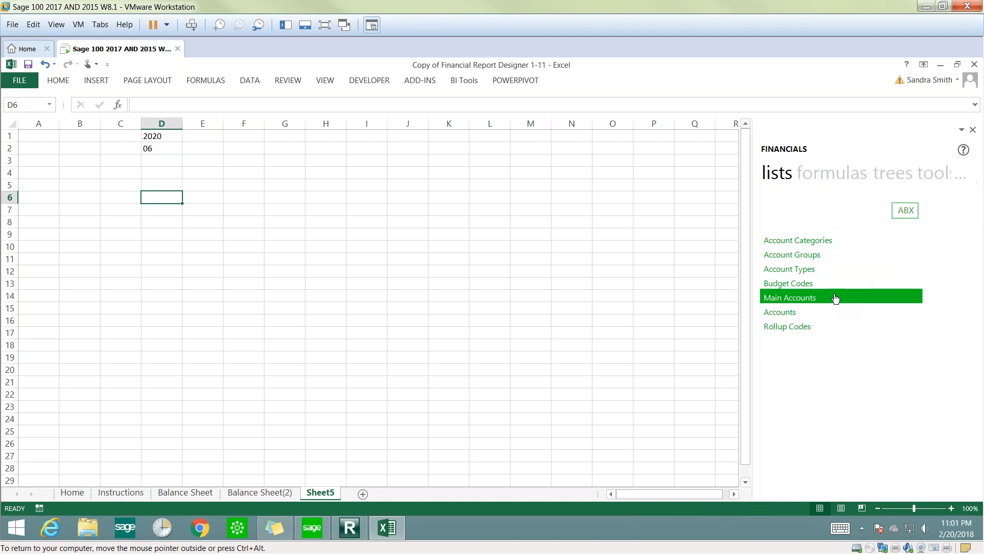
drag(836, 298, 93, 198)
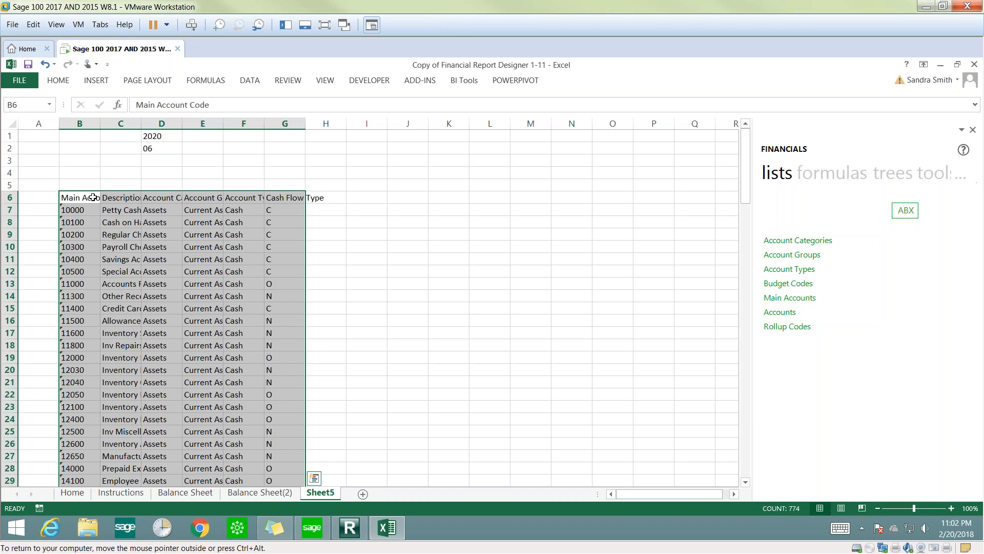
drag(141, 123, 171, 123)
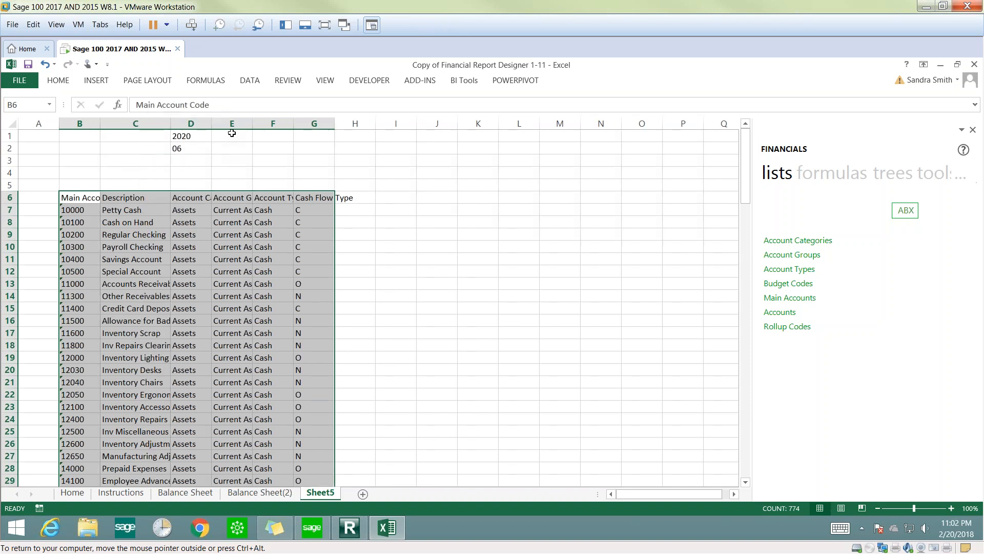
drag(252, 124, 276, 126)
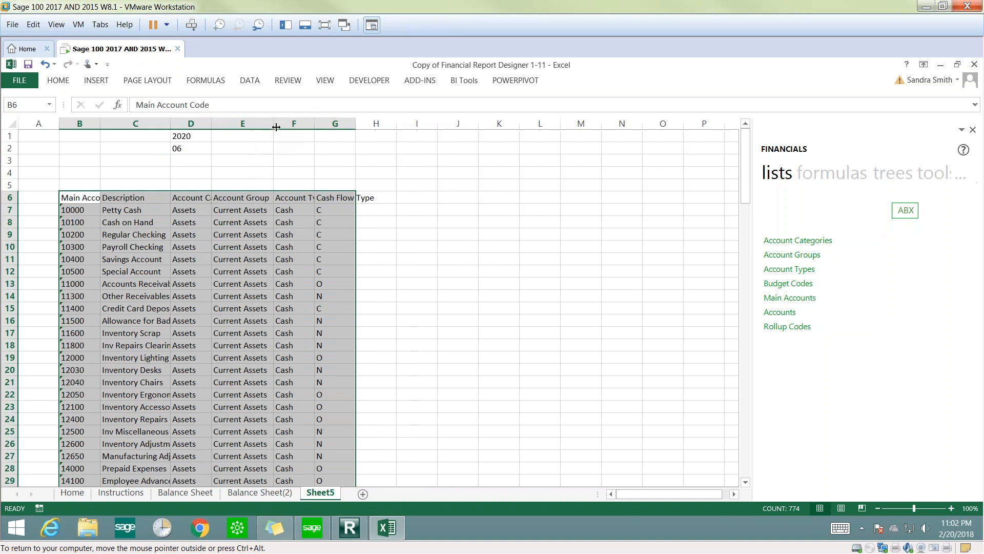
Delete the Account Group, Account Type and Cash Flow Type columns, E through G
drag(278, 135, 336, 123)
right_click(303, 388)
click(332, 303)
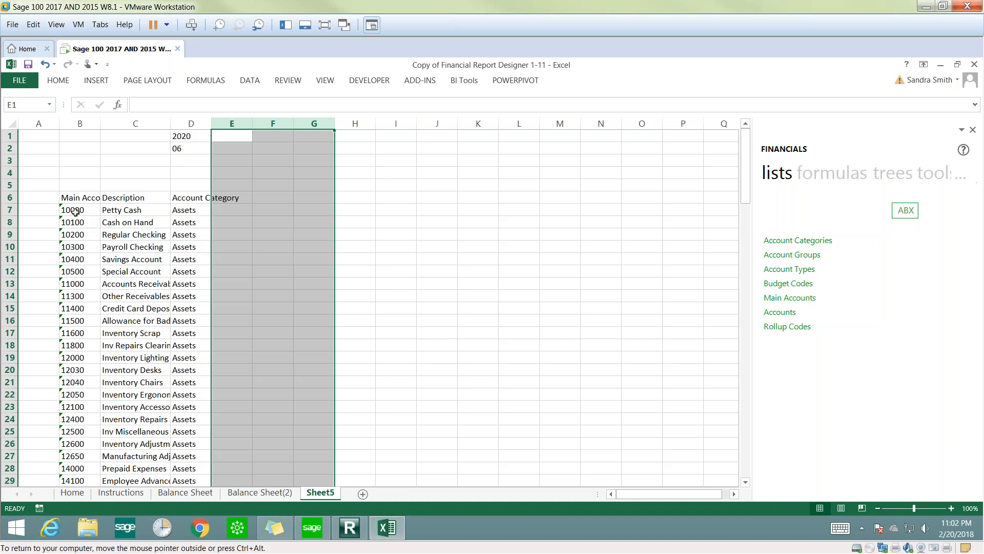
Enter the heading "Actual" in E6 and insert the Actual formula in E7
click(183, 212)
click(230, 211)
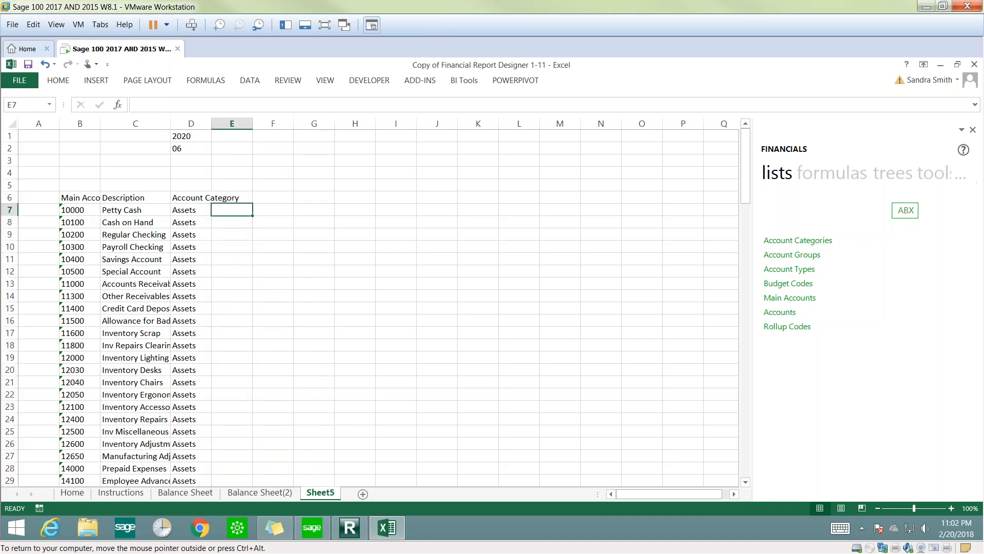
click(239, 199)
text(Actual)
key(ctrl+Return)
click(823, 179)
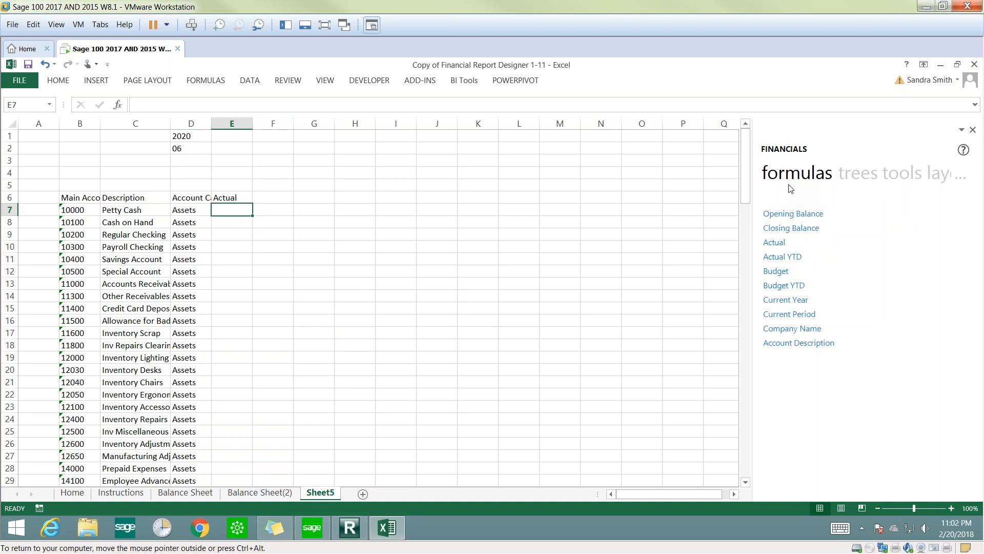
drag(785, 248, 232, 210)
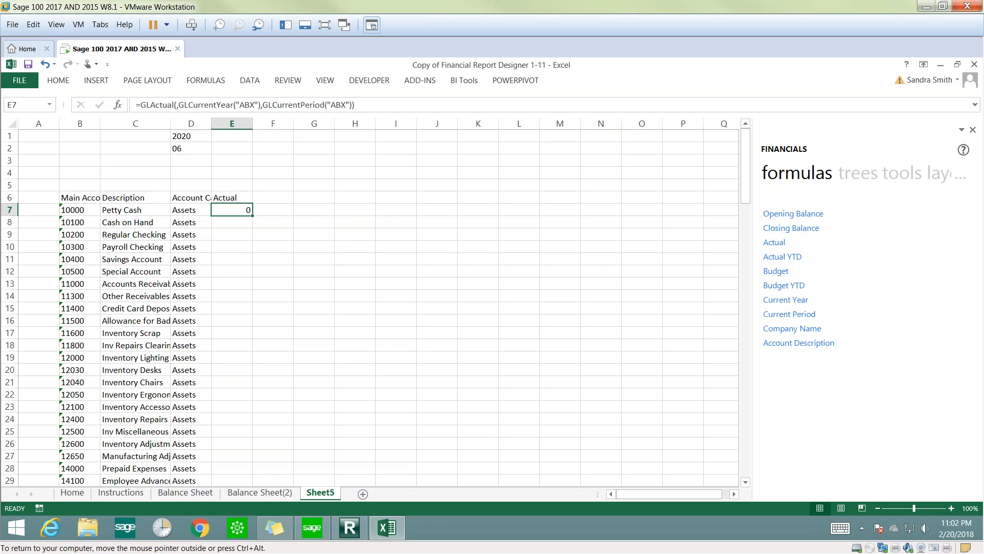
Open the function arguments of the GLActual formula in E7 and set GLLink to $B7
click(160, 104)
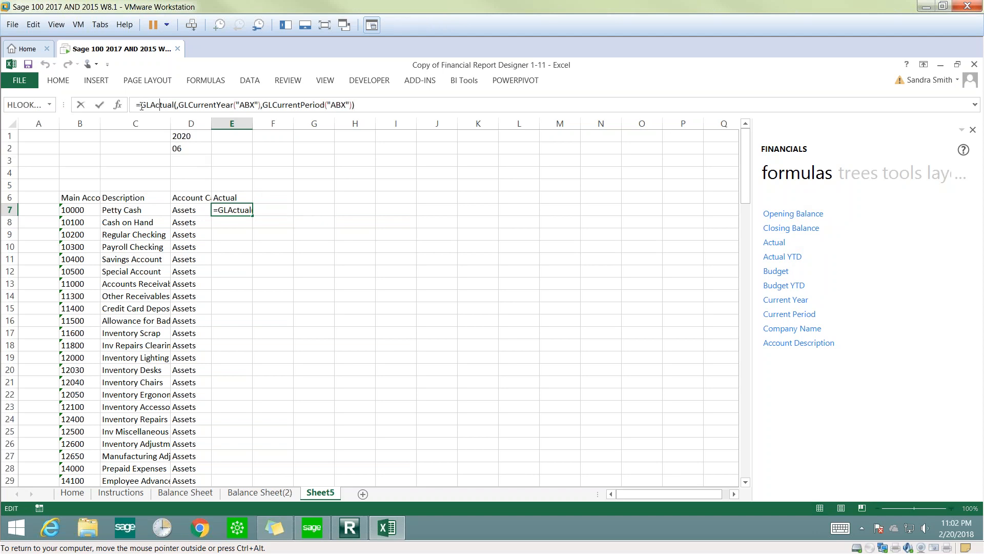
click(118, 104)
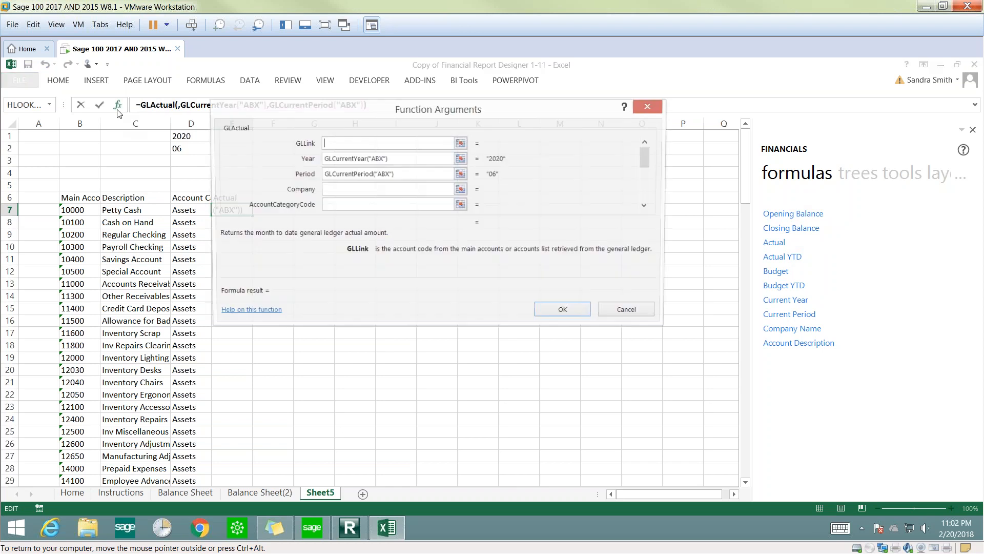
drag(328, 118, 461, 251)
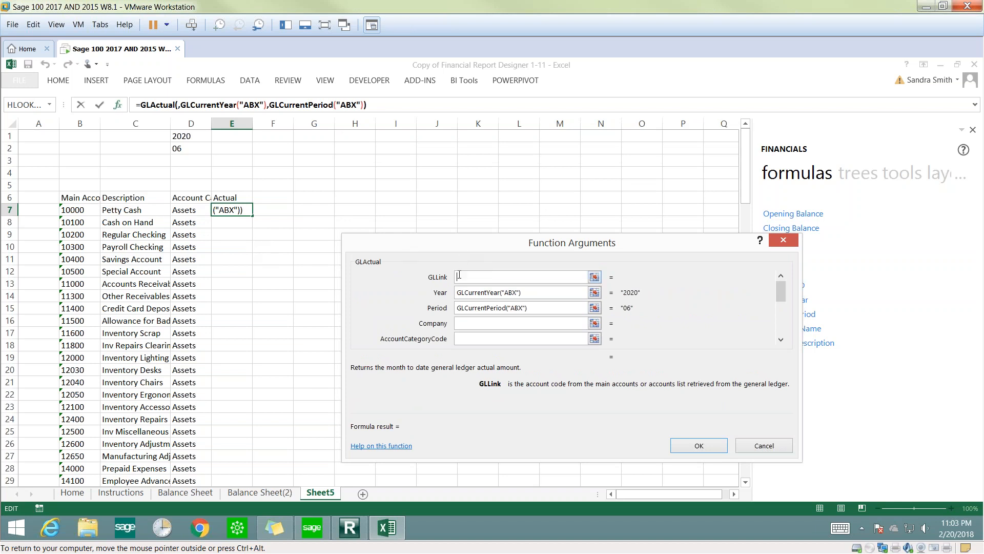
click(92, 212)
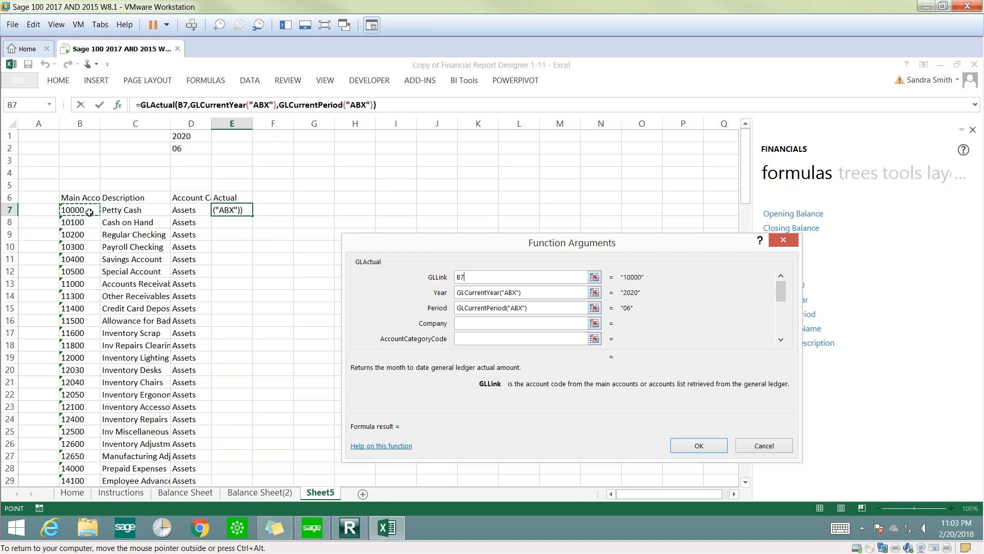
key(F4)
key(F4)
key(F4)
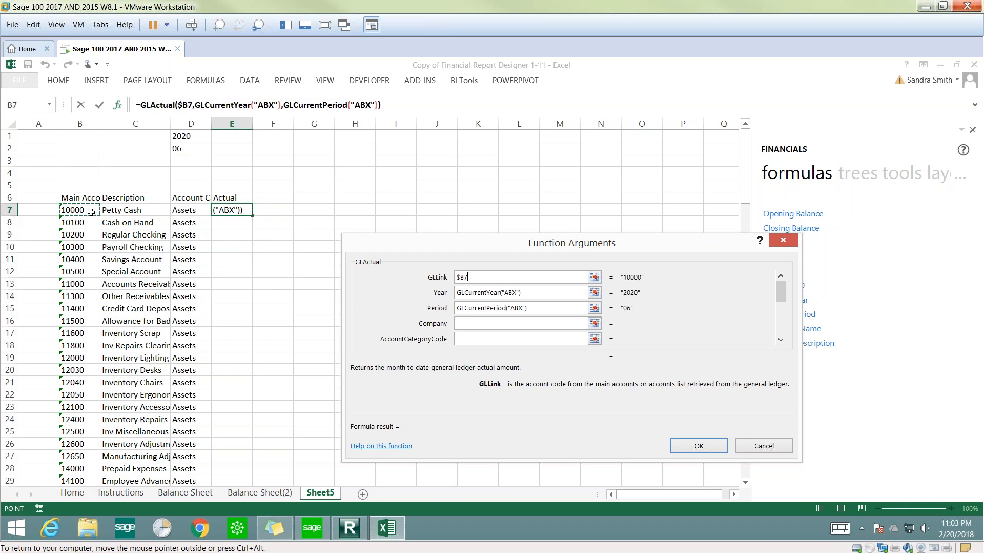
Set the GLActual formula's Year argument to $D$1 and its Period argument to $D$2
drag(522, 293, 452, 294)
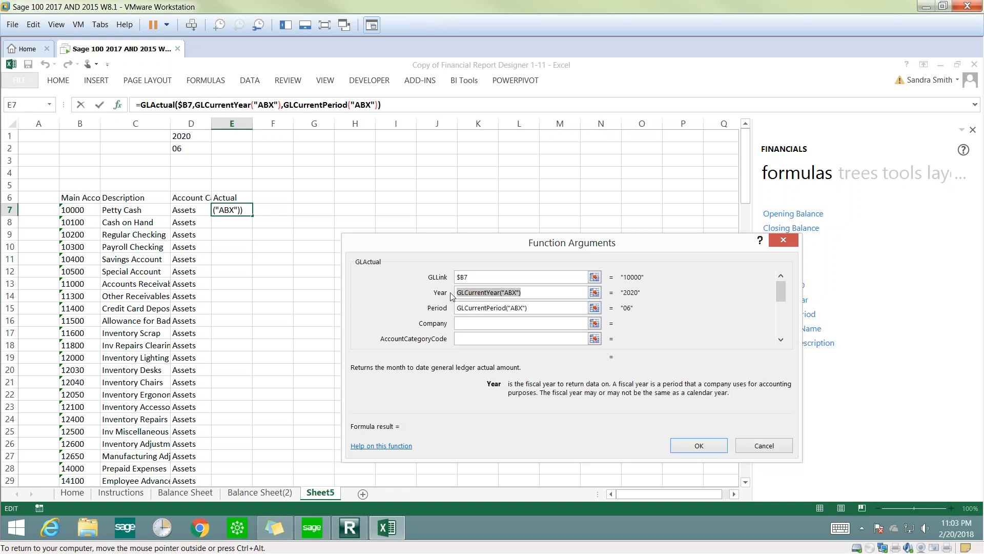
click(186, 137)
key(F4)
drag(533, 310, 455, 308)
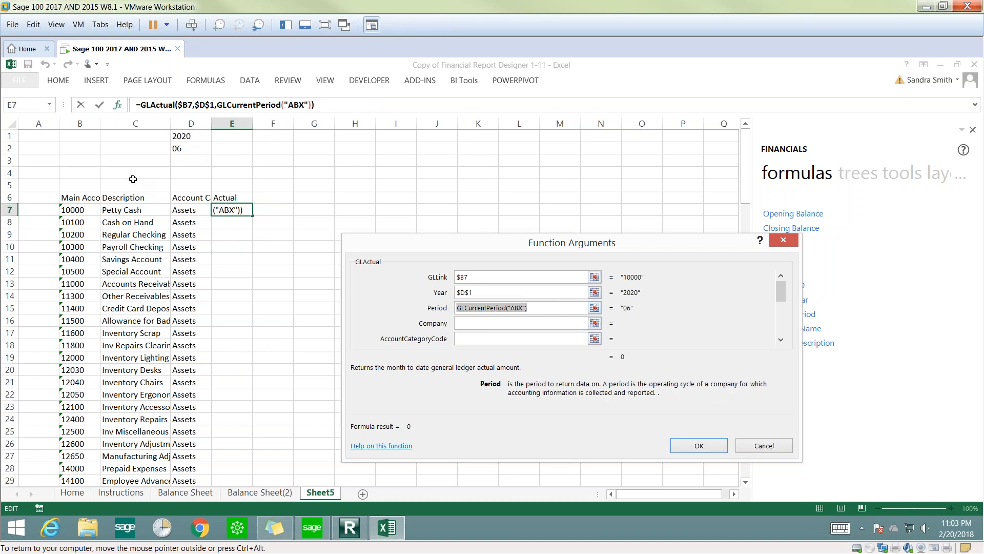
click(176, 148)
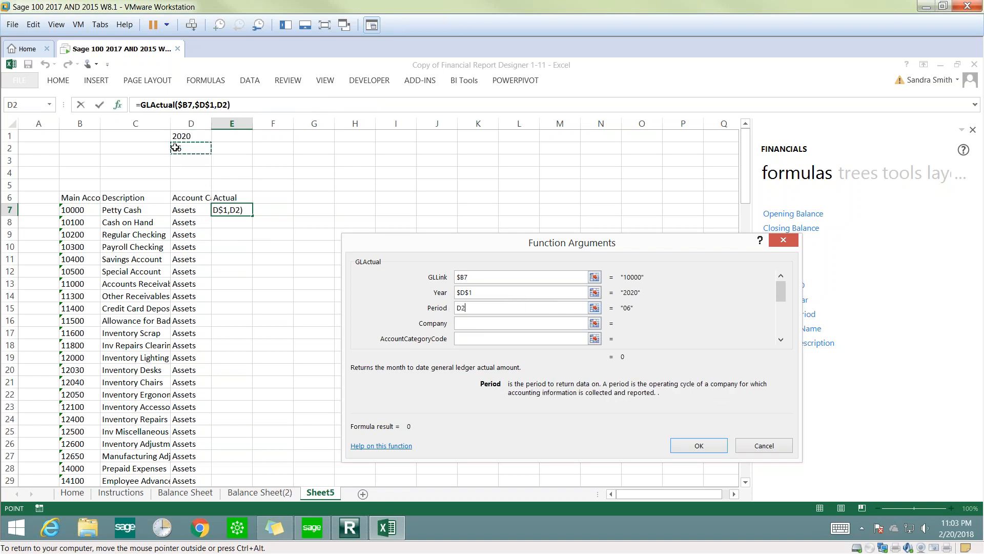
key(F4)
Set the GLActual formula's ReportTreeUnitPath argument to $E$5 and accept the function arguments
click(781, 340)
click(781, 340)
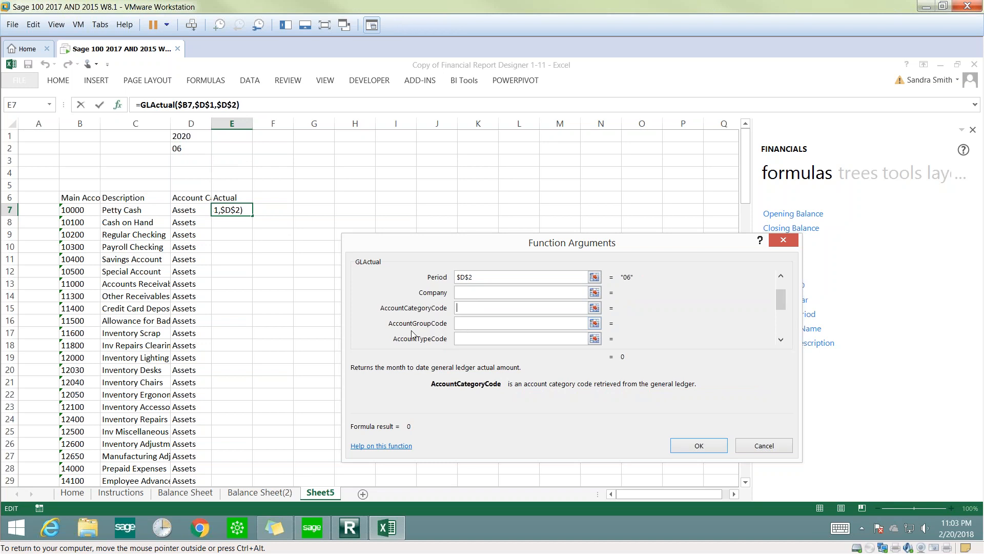
scroll(615, 338, down, 1)
click(781, 339)
click(781, 340)
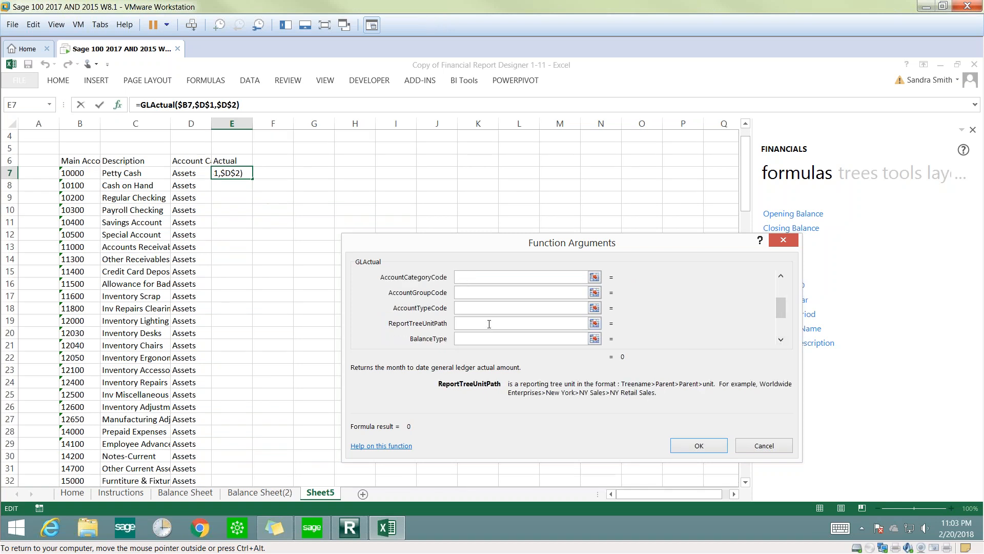
click(235, 148)
key(F4)
click(710, 454)
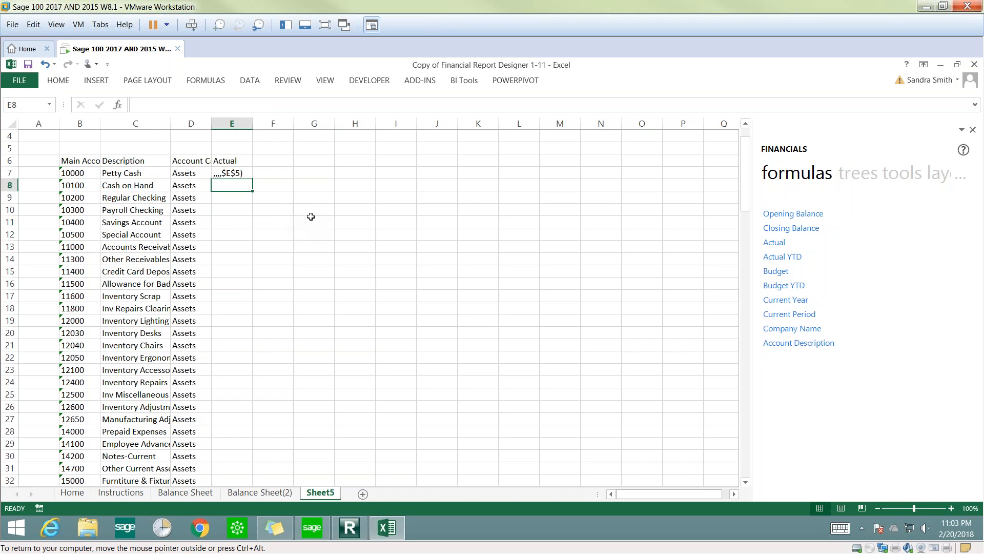
Review the function arguments of the GLActual formula in E7 and fill it down the Actual column for all accounts
click(267, 104)
key(shift+F3)
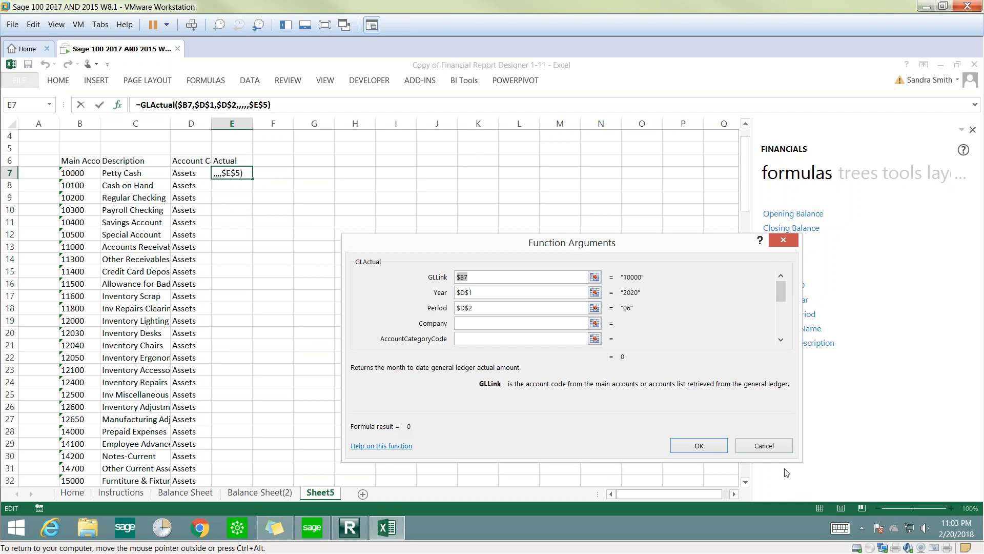
click(717, 449)
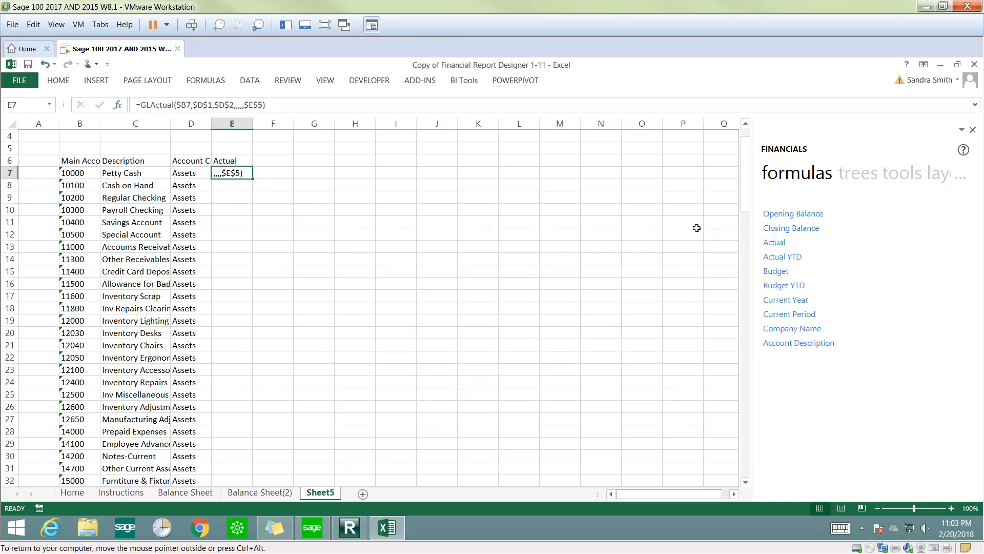
drag(746, 202, 746, 193)
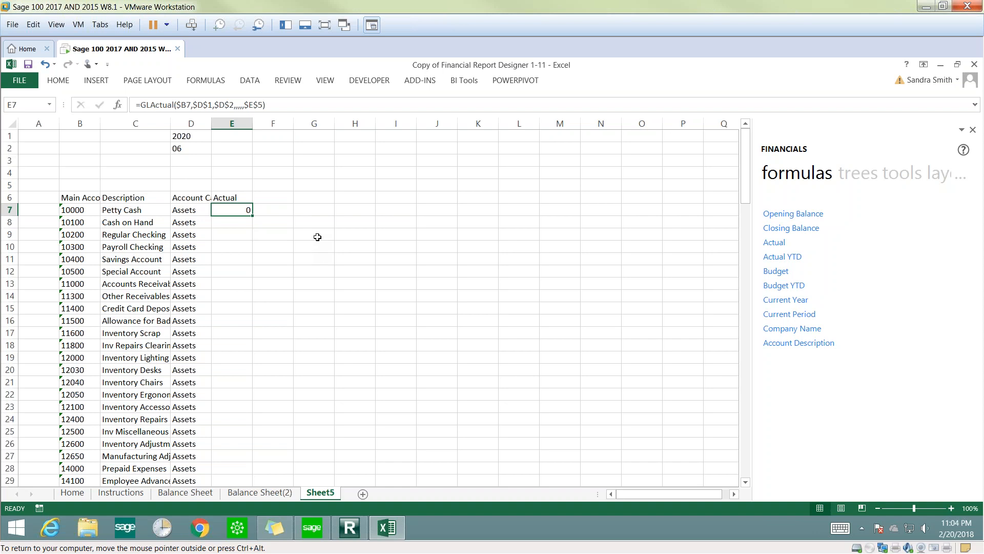
double_click(252, 218)
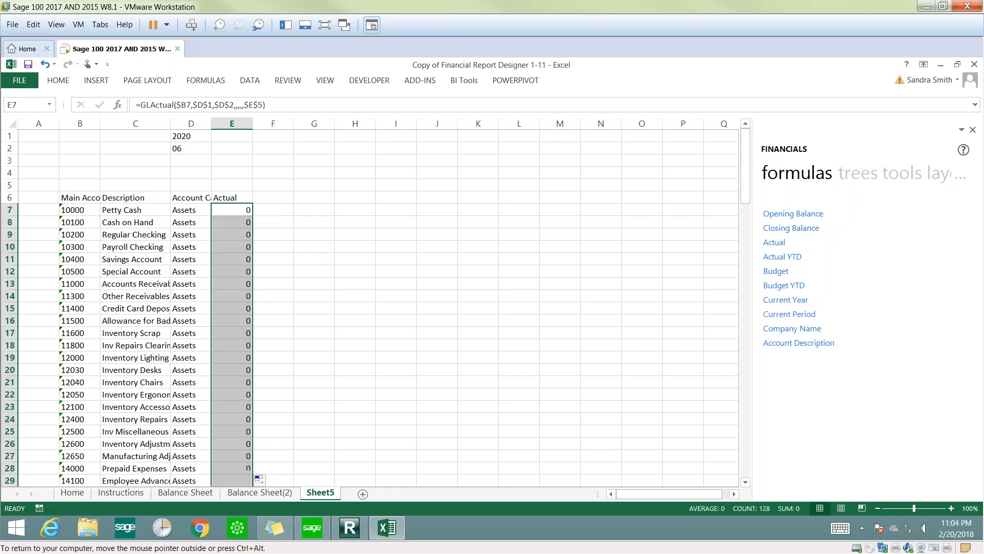
Replace the year formula in D1 with 2019 and check the Regular Checking account's formula in E9
click(194, 137)
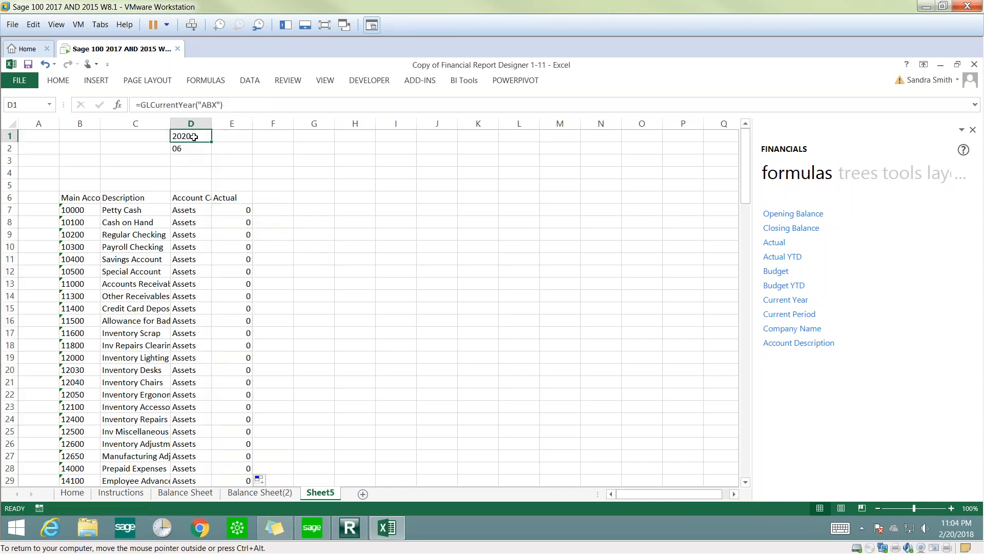
text(2019)
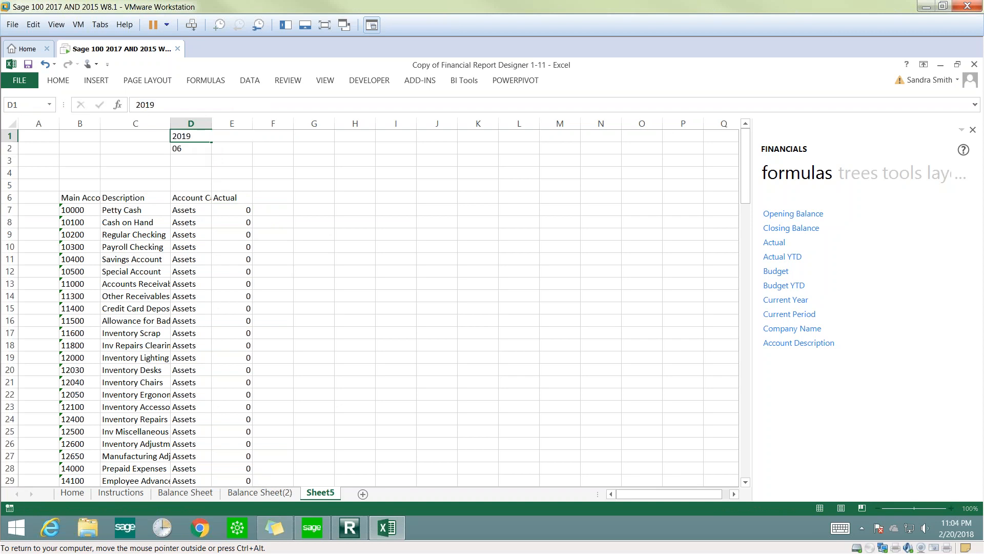
key(Return)
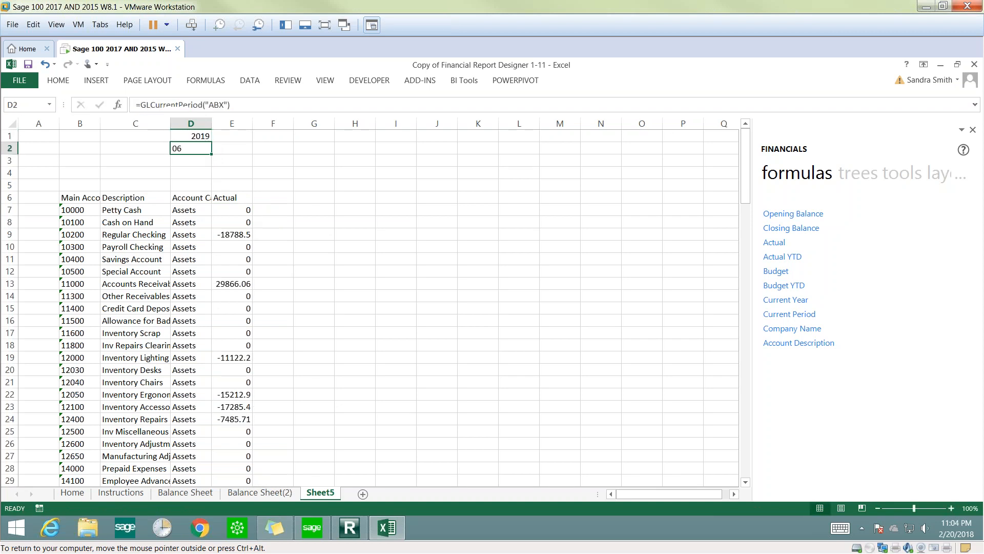
click(222, 237)
mouse_move(745, 193)
mouse_down()
mouse_move(745, 446)
mouse_move(745, 193)
mouse_up()
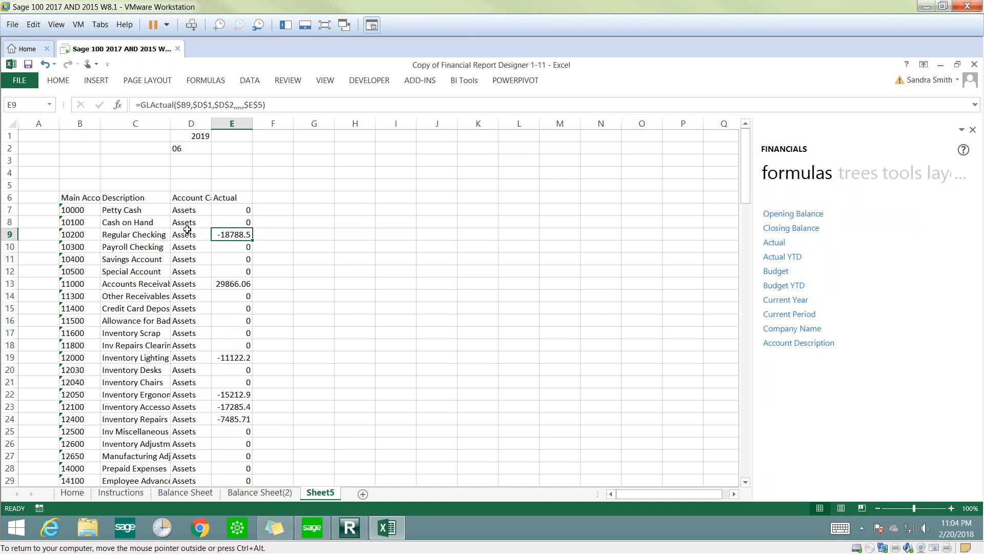
Delete rows 7 through 70, which hold the asset, liability and equity accounts
drag(11, 210, 75, 295)
right_click(165, 245)
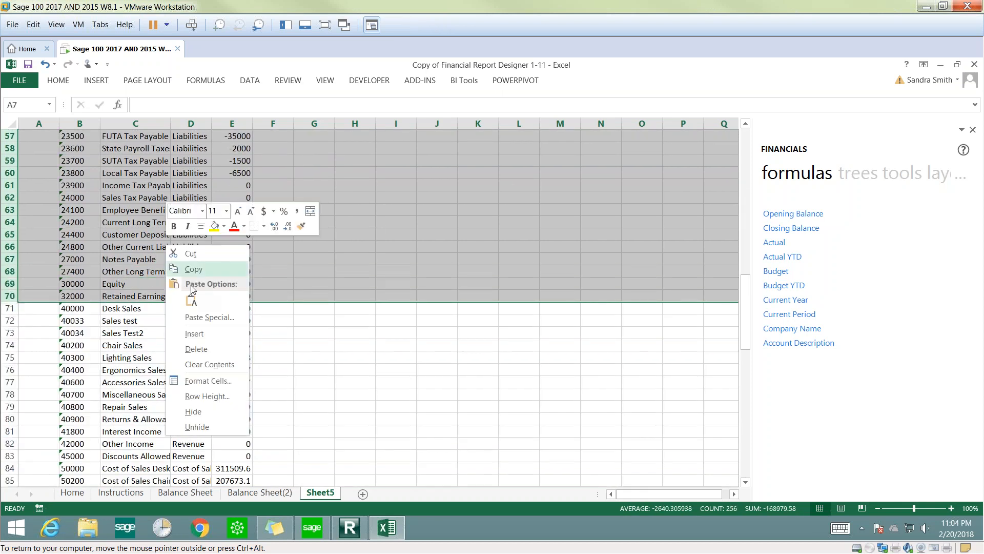
click(196, 349)
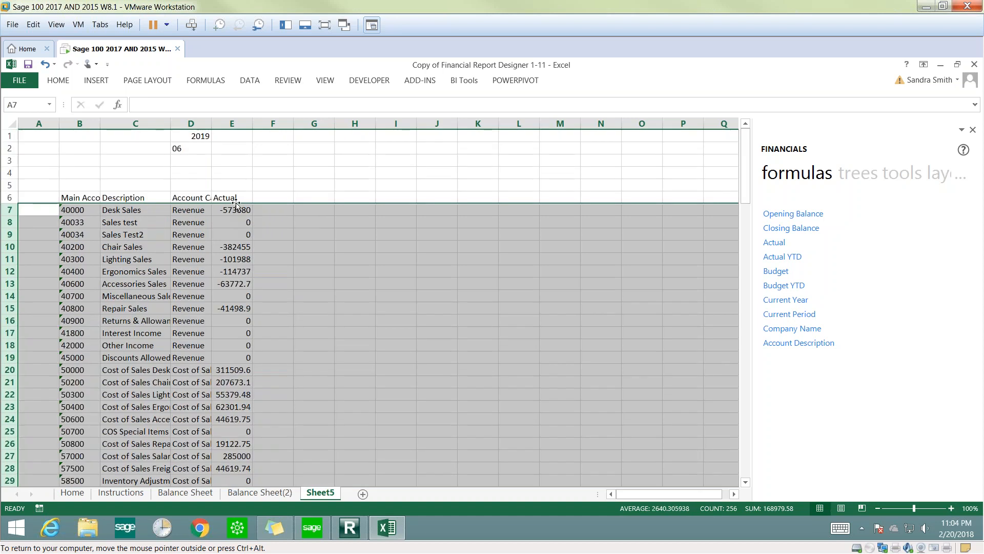
Multiply the GLActual formula in E7 by -1 and fill it down the revenue accounts through E19
click(235, 210)
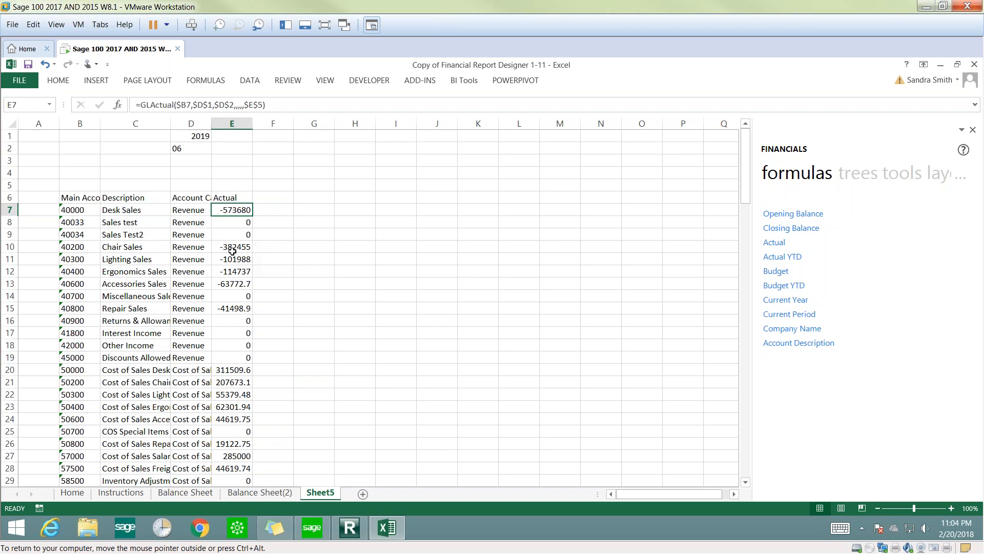
click(277, 106)
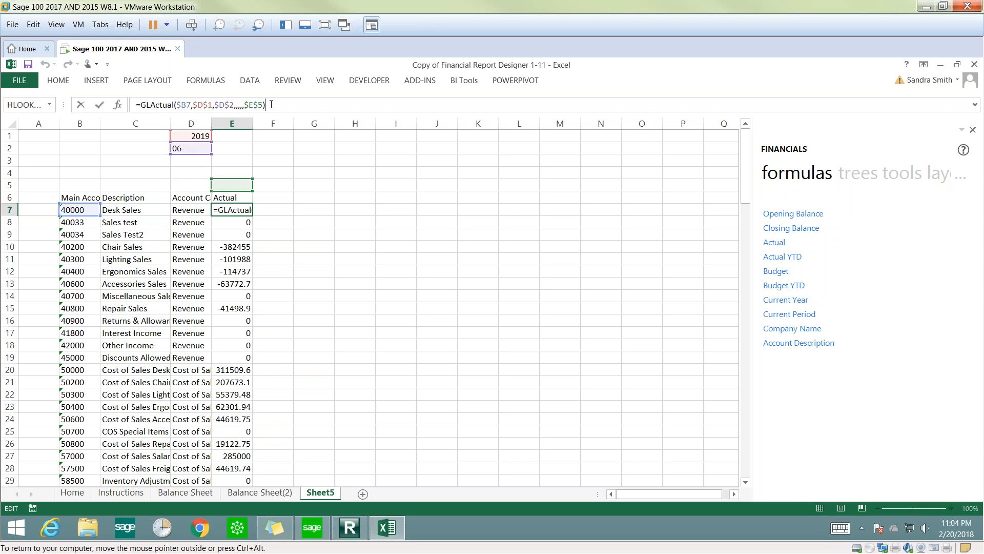
text(*-1)
key(ctrl+Return)
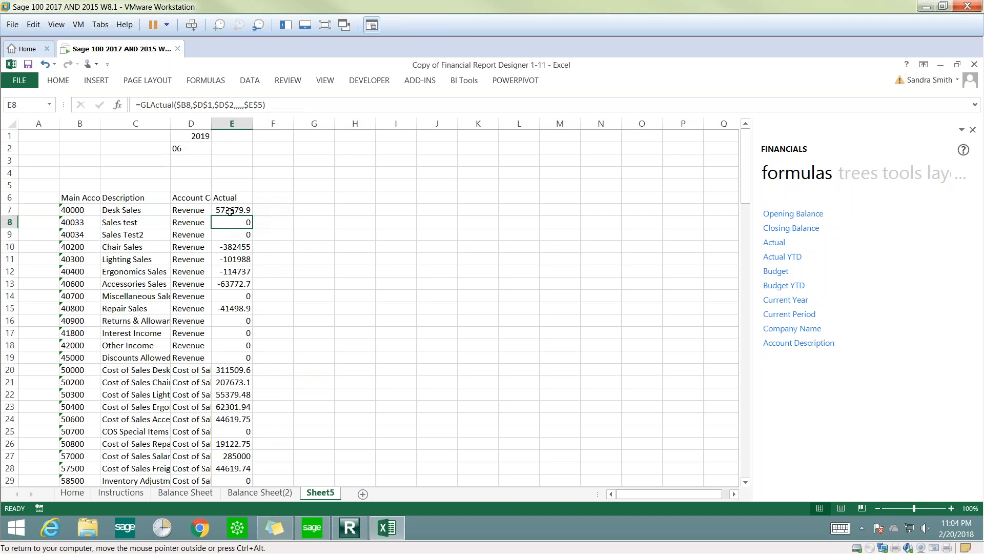
drag(252, 216, 249, 359)
scroll(259, 328, down, 4)
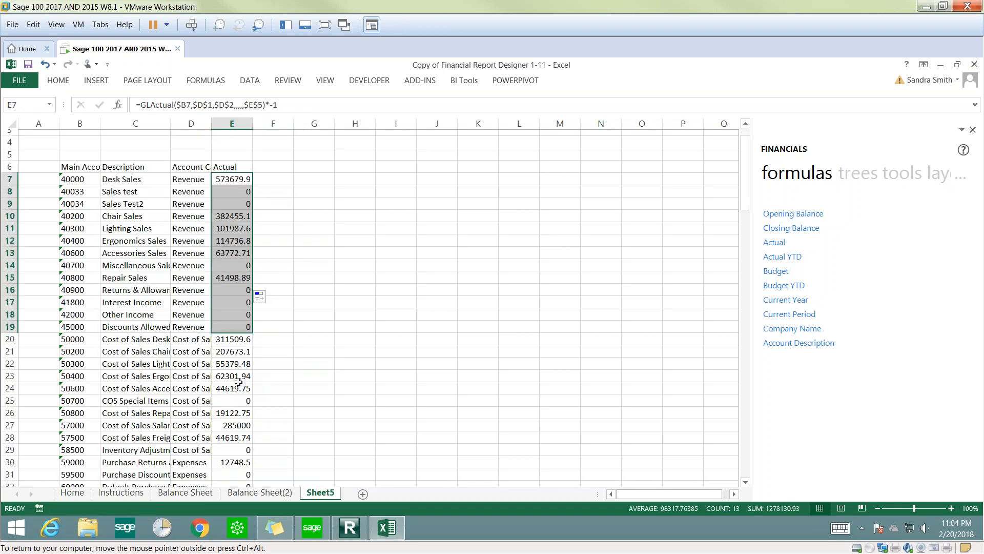
scroll(239, 382, up, 4)
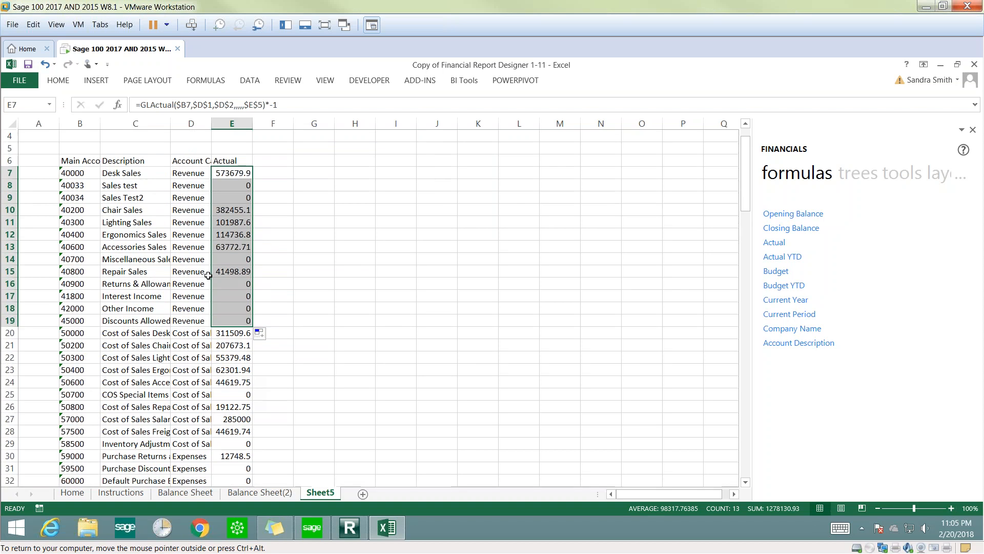
Widen the Account Category and Main Account Code columns to fit their headings and insert a blank row above Desk Sales
drag(211, 124, 245, 124)
click(388, 222)
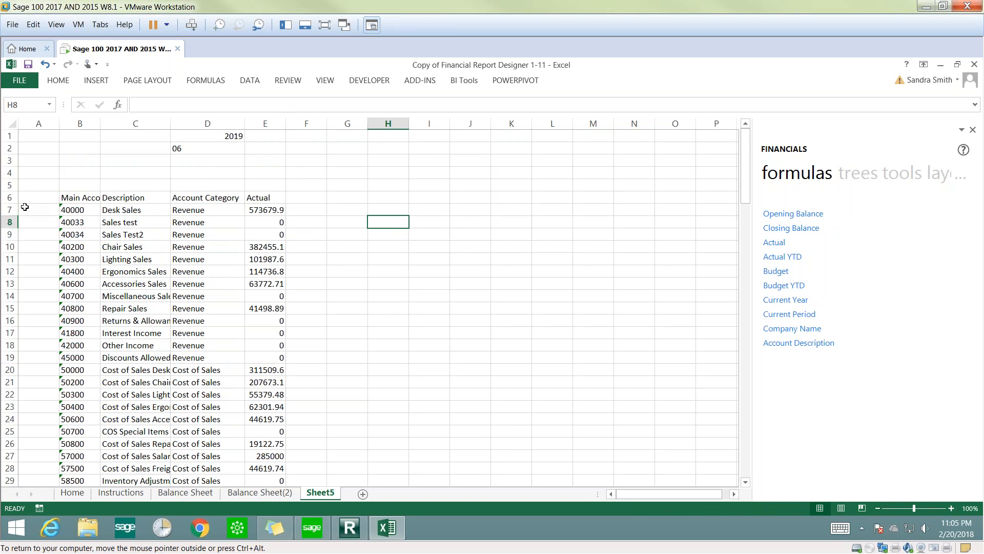
click(8, 210)
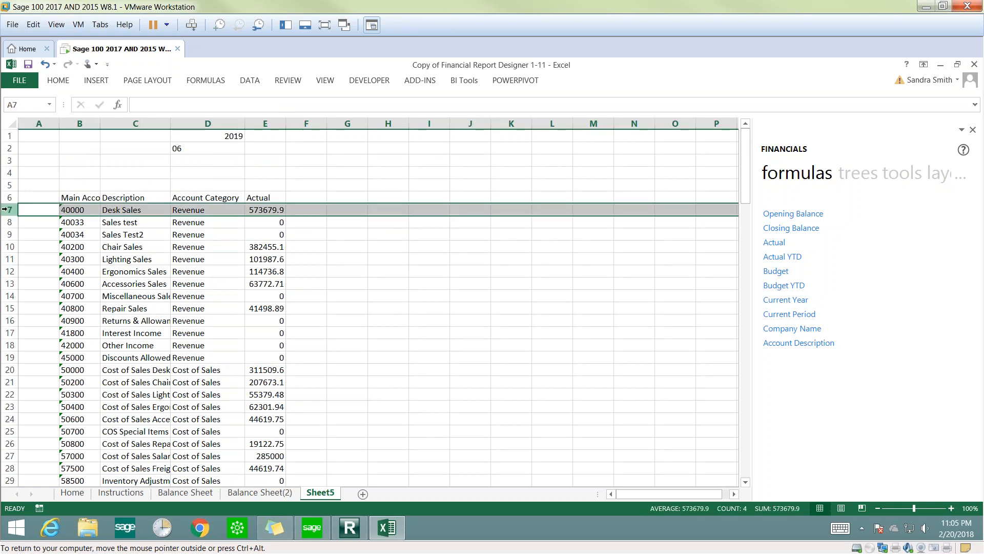
key(ctrl+shift+plus)
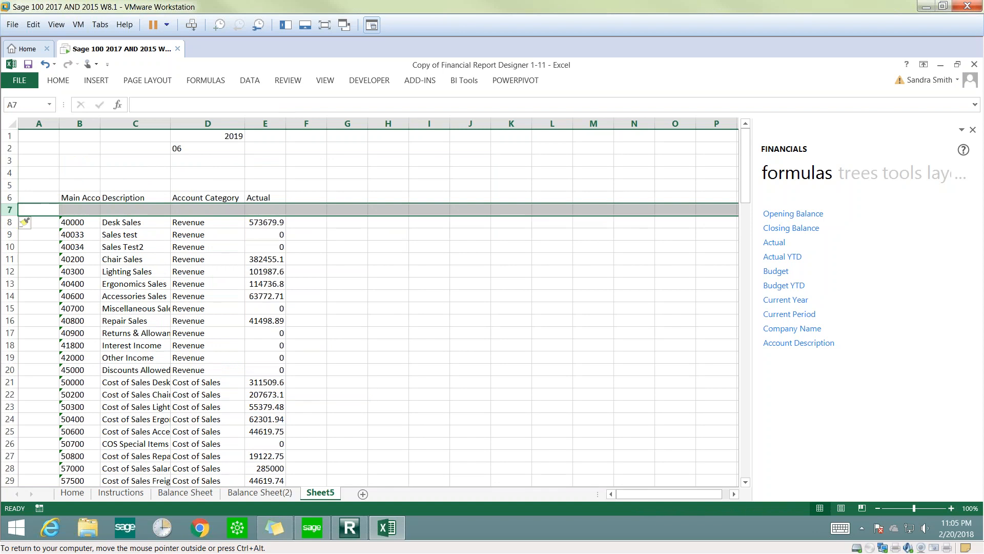
drag(100, 125, 135, 125)
Enter the account range "40000 to 45000" in B7 and copy the Actual formula from E8 into E7
click(99, 209)
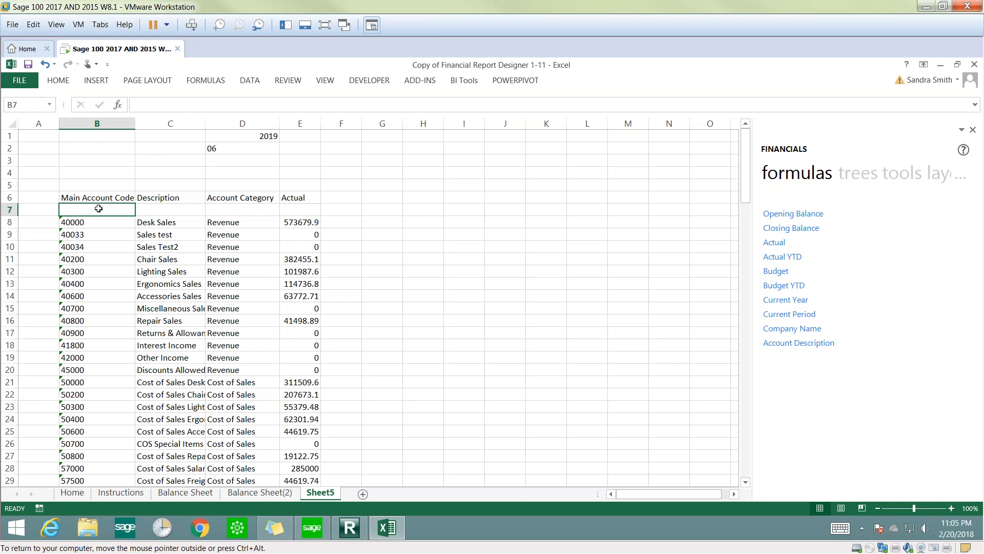
text(4000)
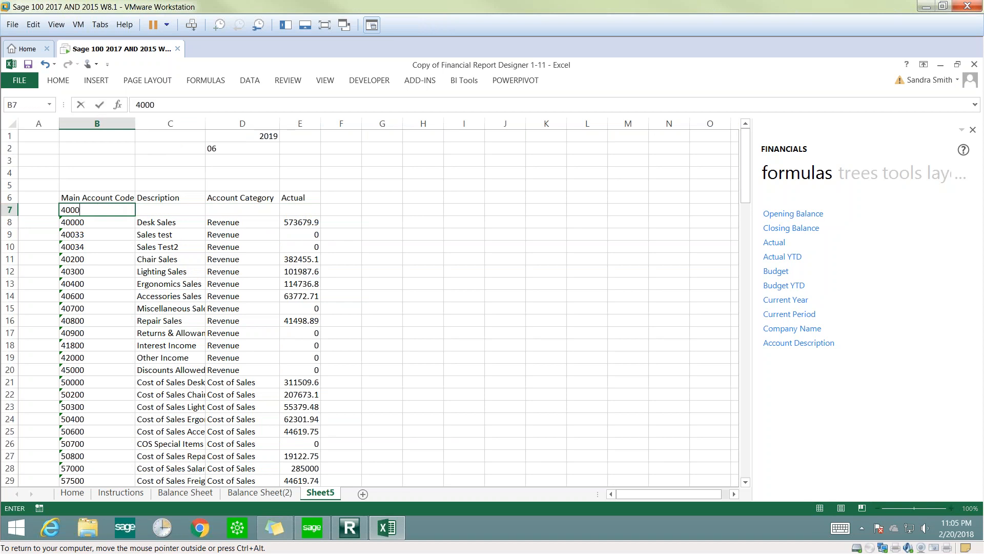
text(0 to 45000)
click(291, 222)
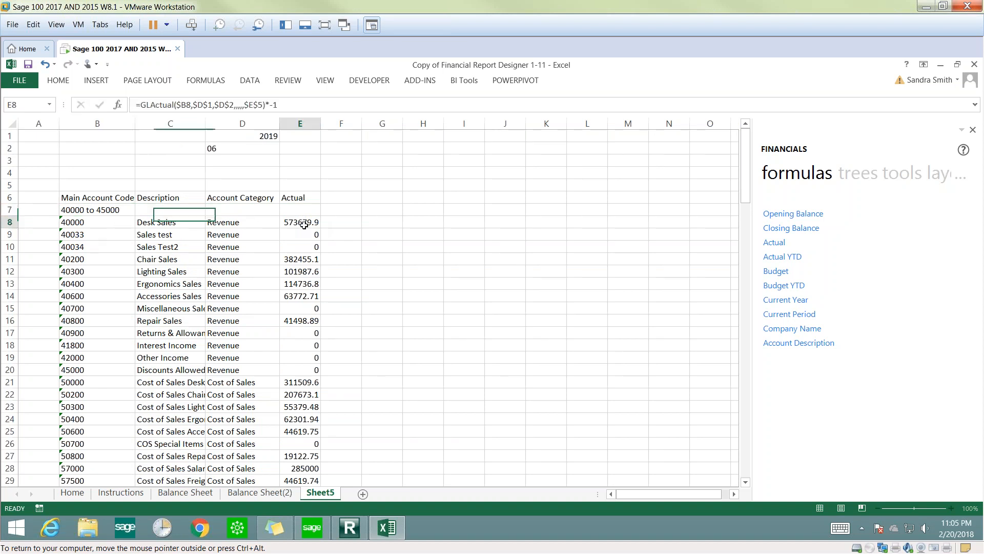
drag(323, 202, 323, 206)
Enter "Revenue" as the account category of the range row in D7
click(173, 207)
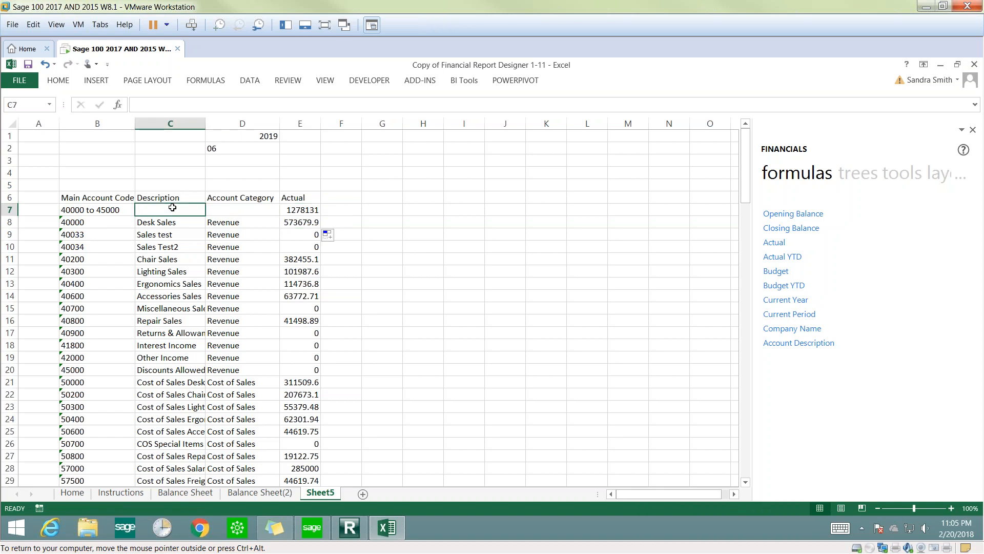
click(220, 212)
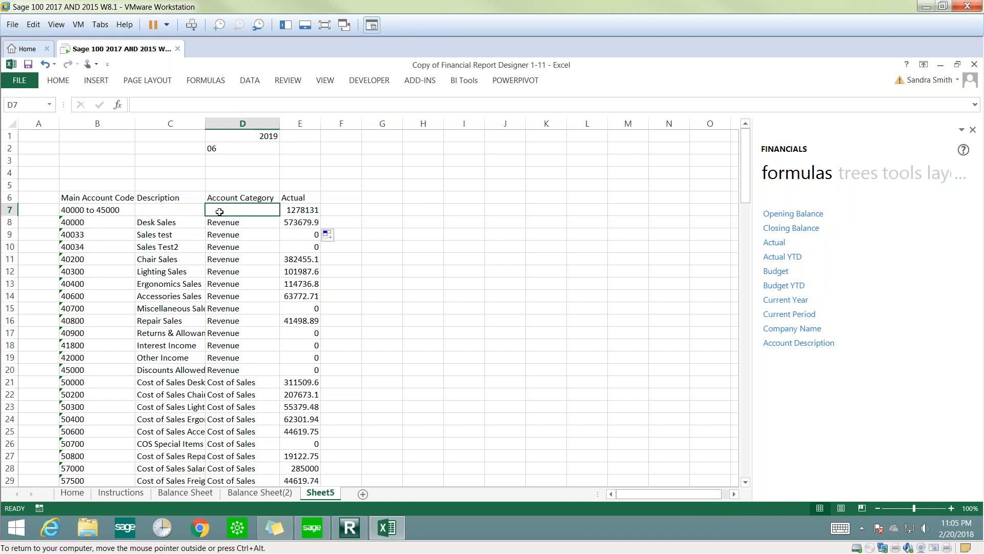
text(Revenue)
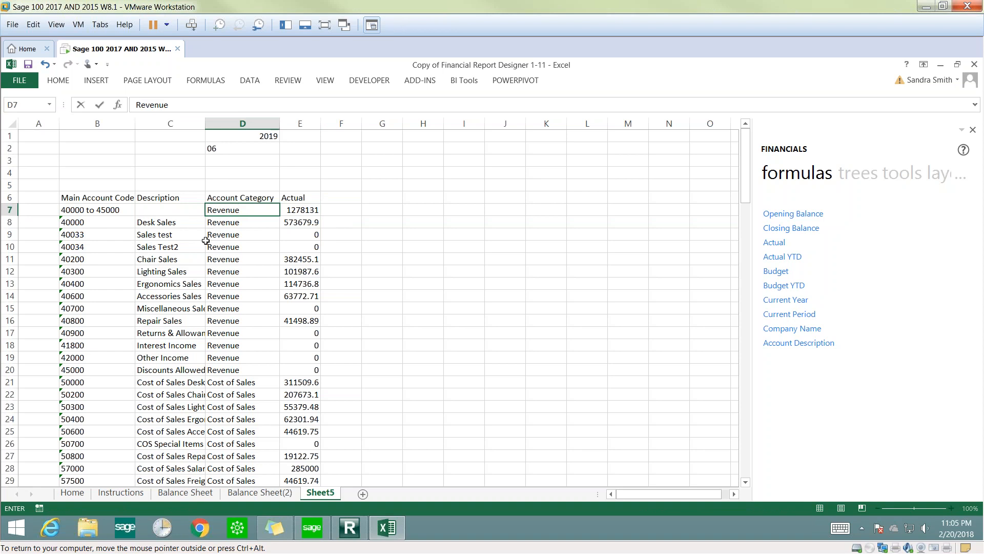
Insert two blank rows above the first Cost of Sales account, at row 21
click(10, 382)
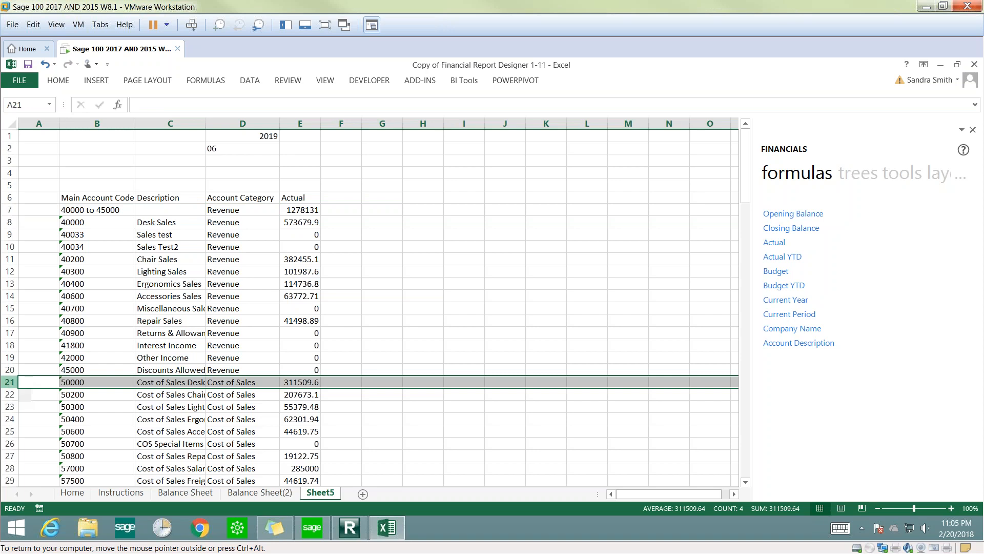
key(ctrl+shift+plus)
key(ctrl+shift+plus)
Group the revenue detail rows 8 through 20, collapse the group, and select the revenue total in E7
drag(10, 222, 26, 368)
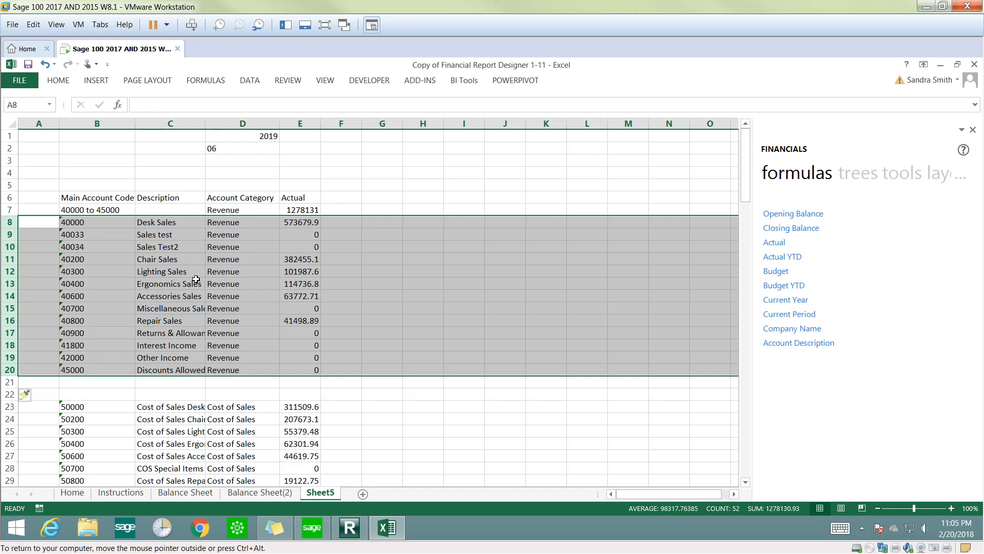
click(258, 82)
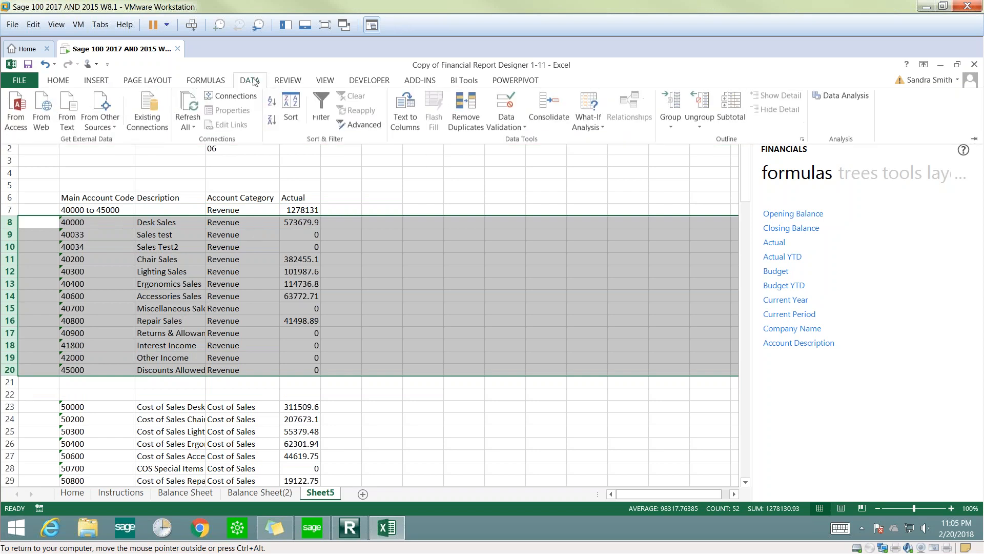
click(668, 122)
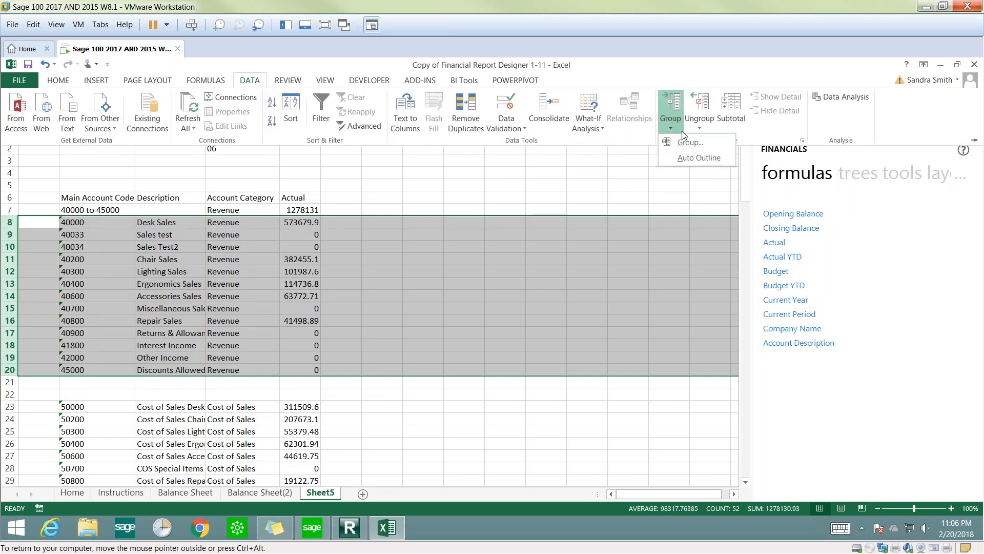
click(686, 142)
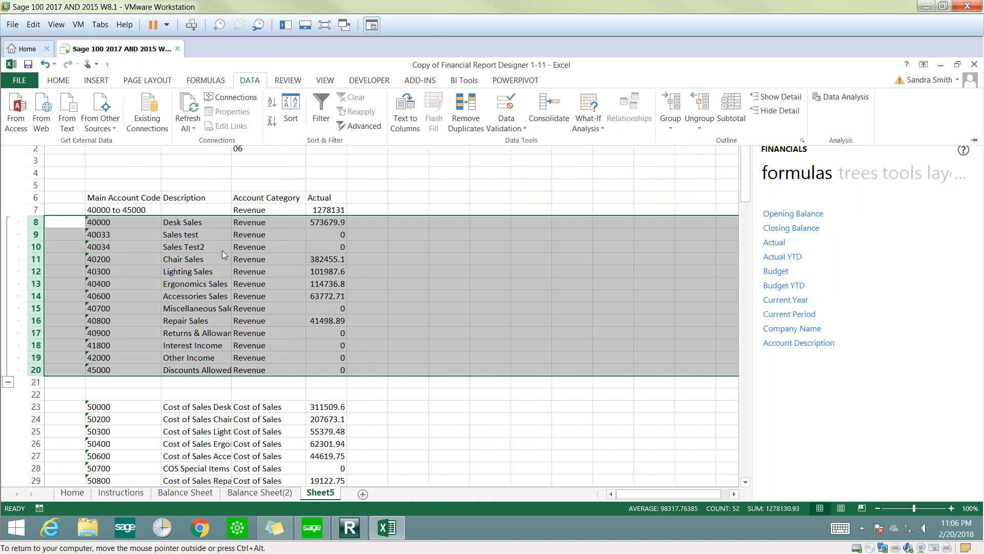
click(9, 382)
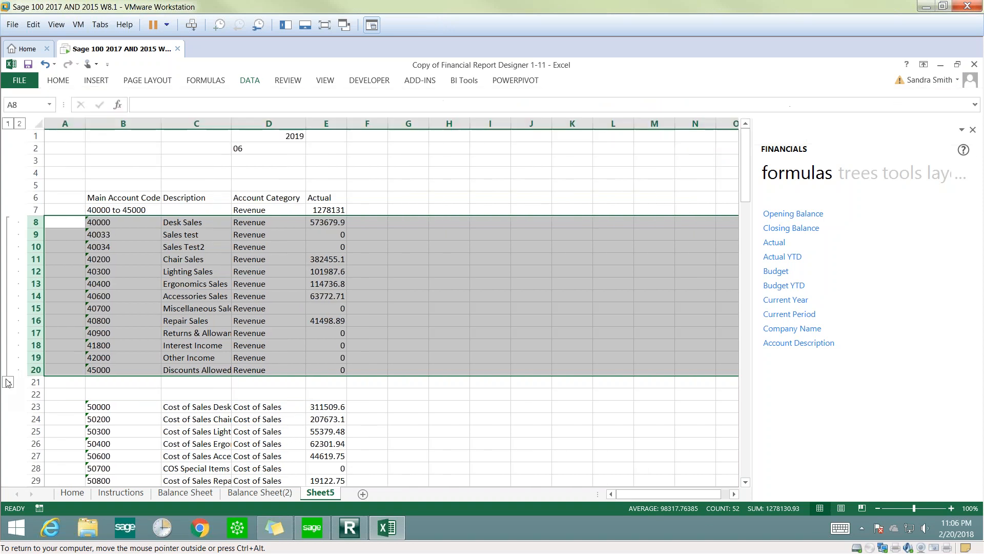
click(8, 382)
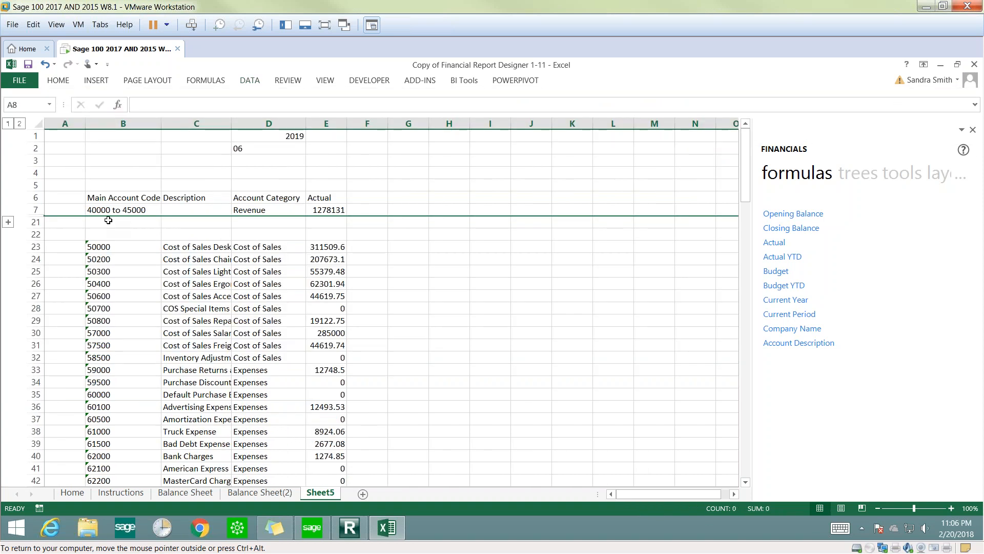
click(331, 210)
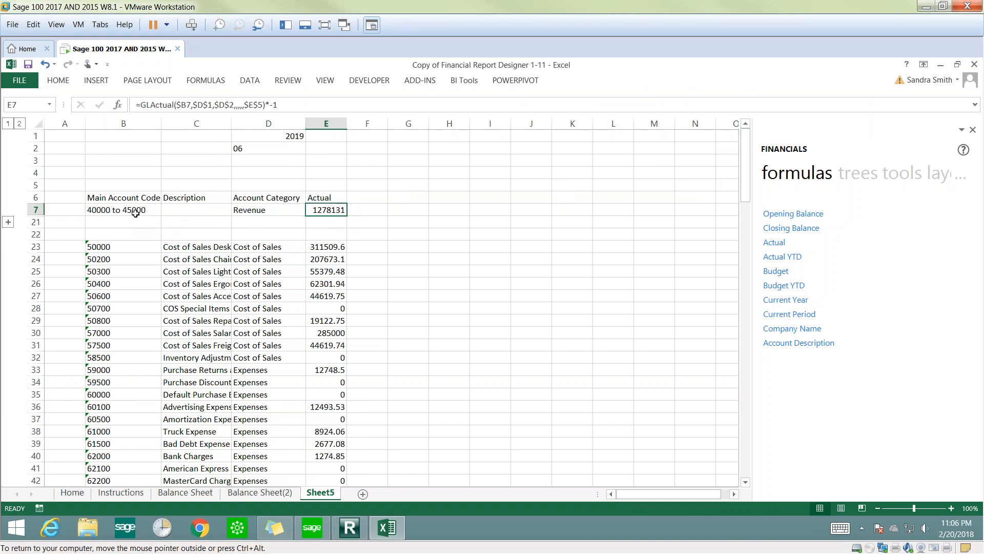
Insert a blank row above the first Expenses account at row 33 and enter the account range "50000 to 58500" in B22
click(31, 369)
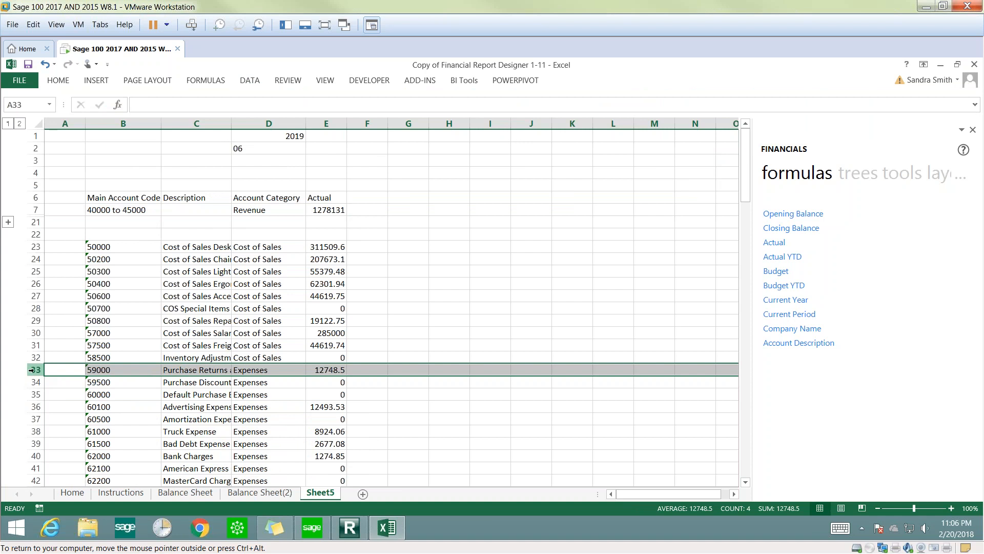
key(ctrl+shift+plus)
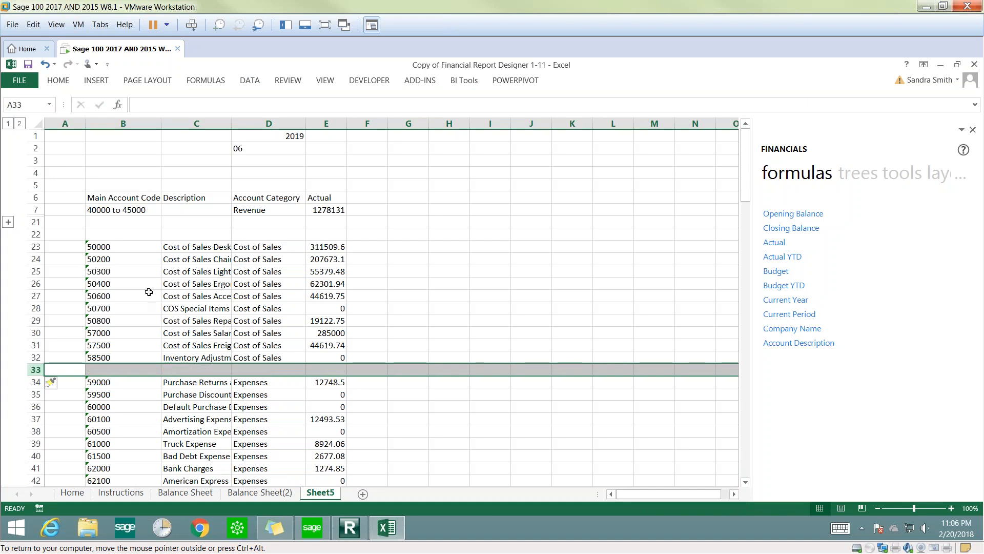
click(134, 235)
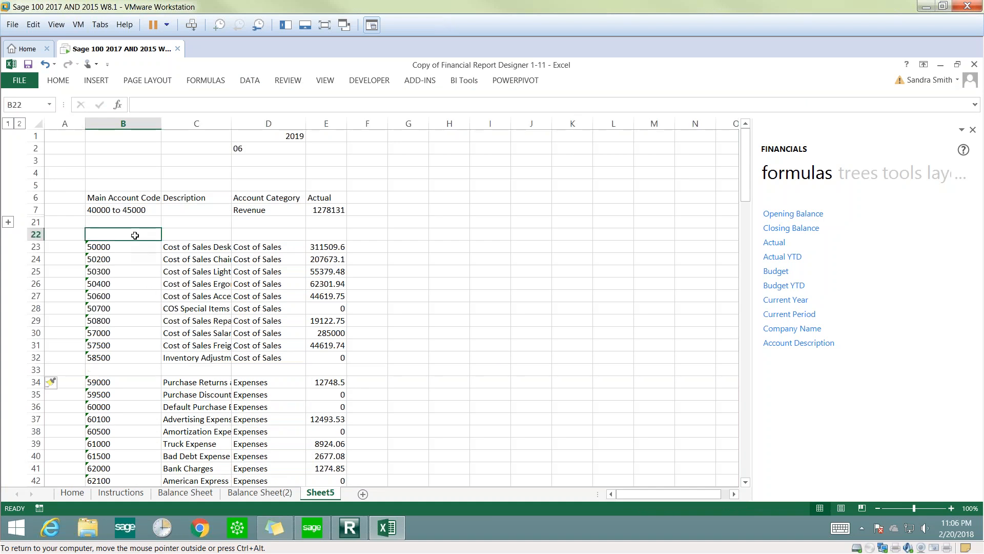
text(50000)
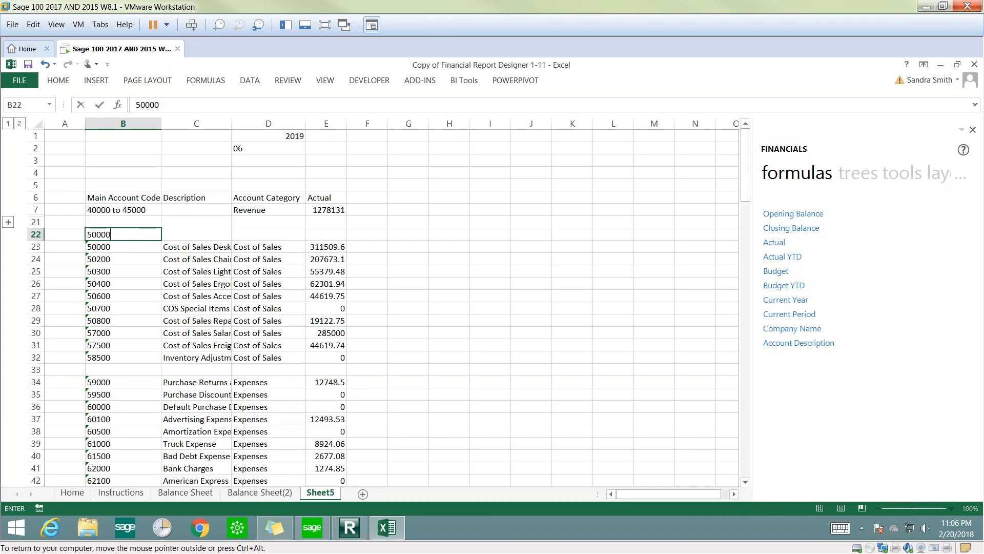
text( to 58500)
Copy the Actual formula from E23 up into E22 and insert another blank row at row 33
click(338, 250)
drag(347, 253, 345, 233)
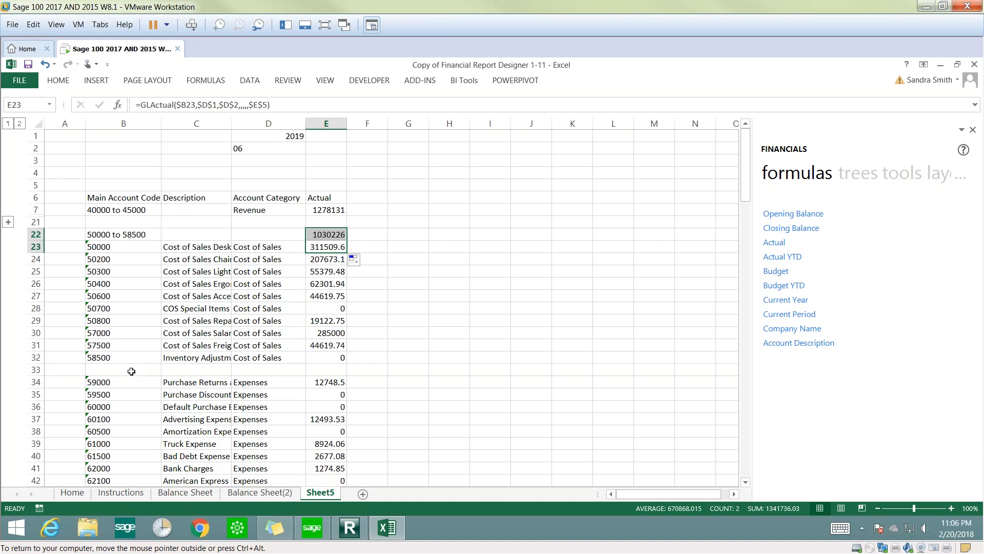
click(35, 369)
key(ctrl+shift+plus)
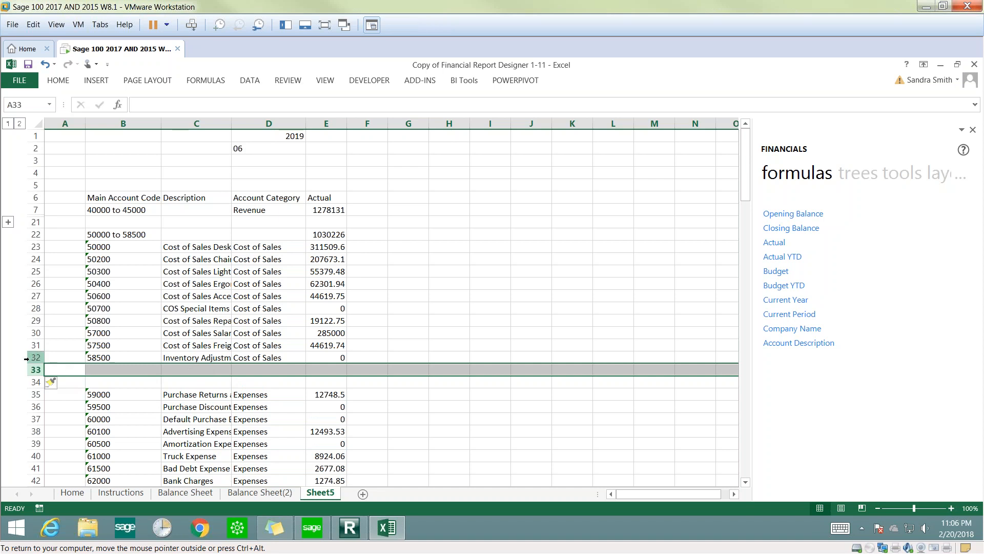
Group the Cost of Sales detail rows 23 through 32 and collapse the group
drag(32, 358, 35, 245)
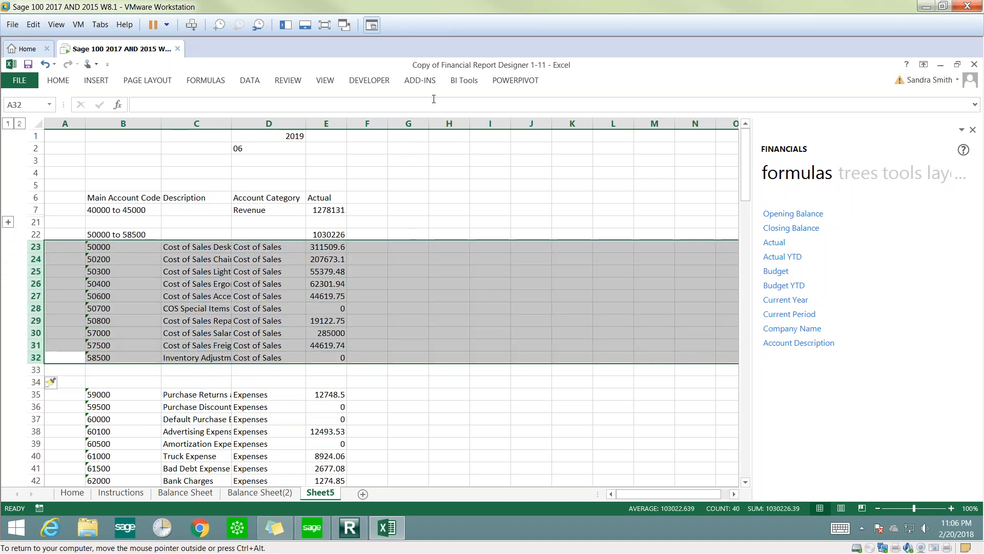
click(250, 80)
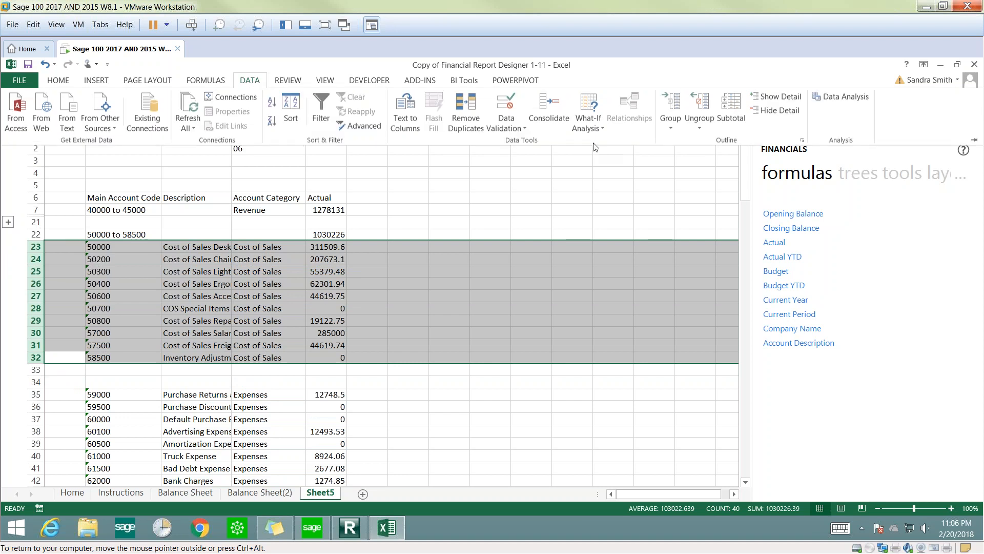
click(671, 123)
click(672, 140)
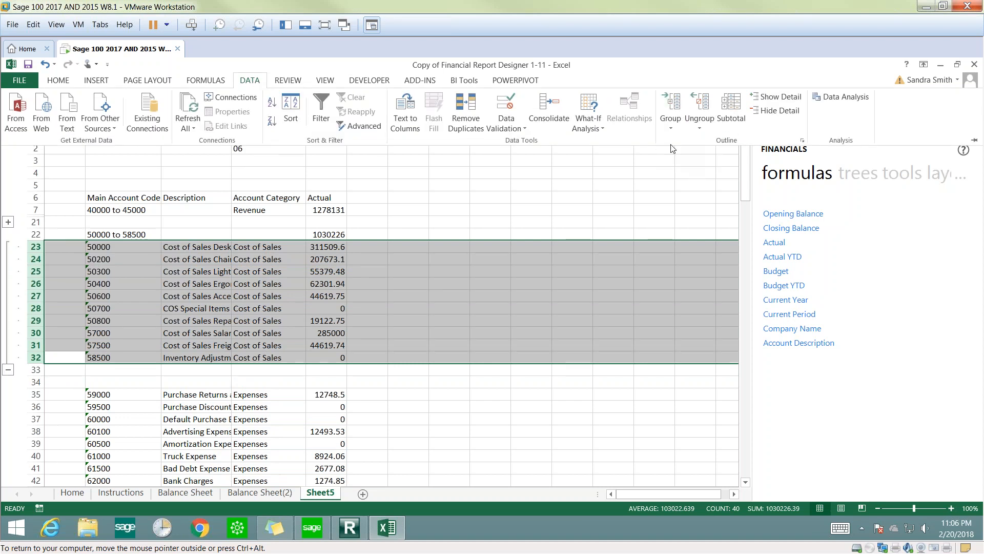
click(8, 370)
click(487, 367)
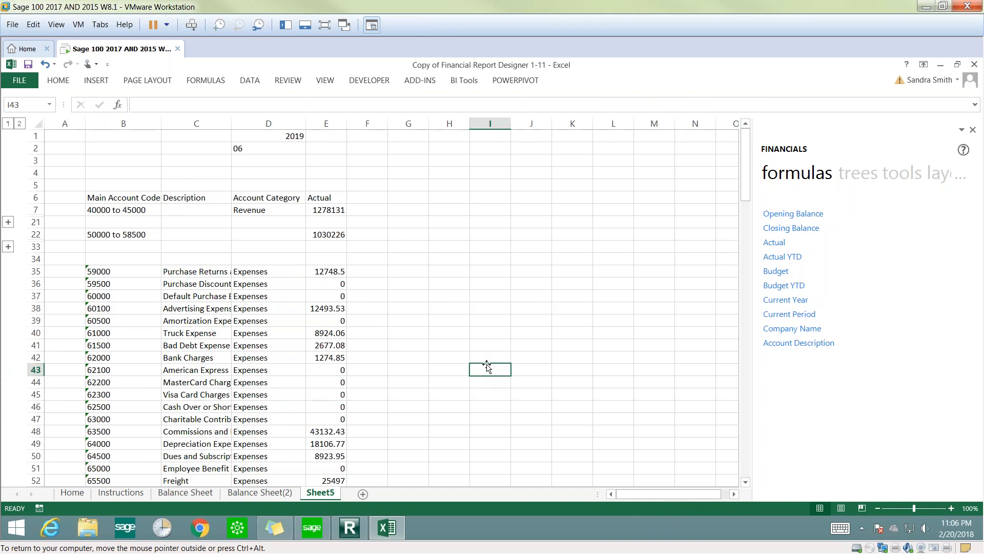
Enter "COGs" as the account category of the 50000 to 58500 range row in D22
scroll(487, 367, down, 4)
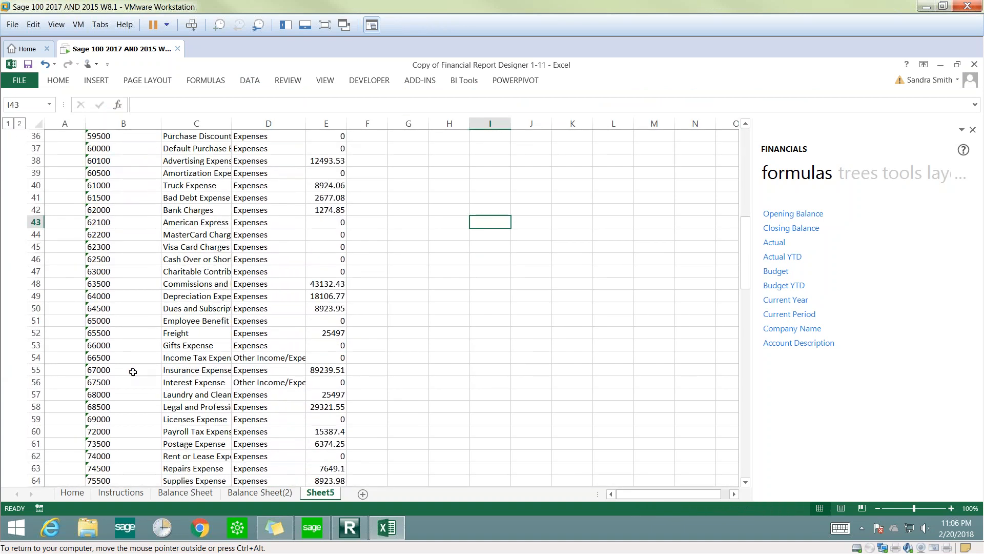
scroll(133, 372, up, 4)
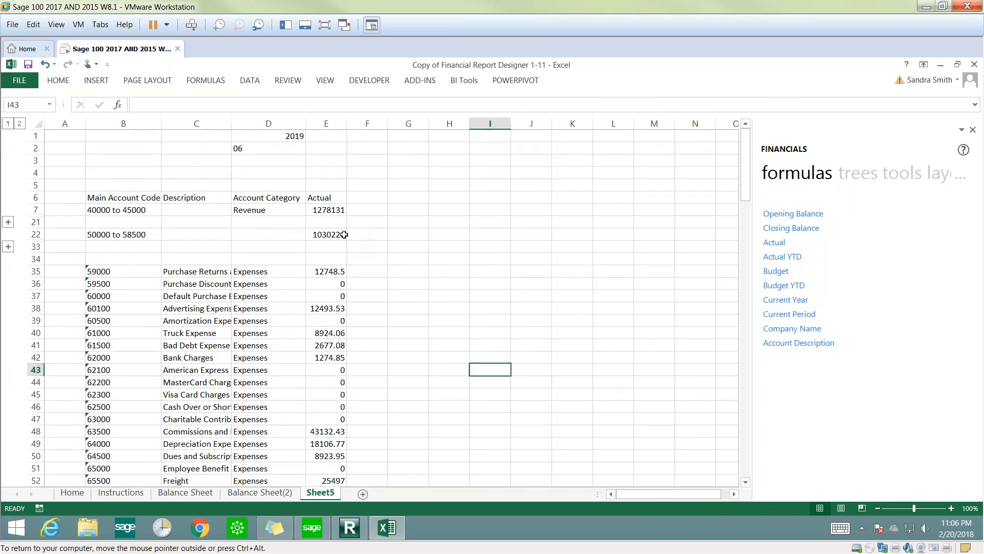
click(336, 249)
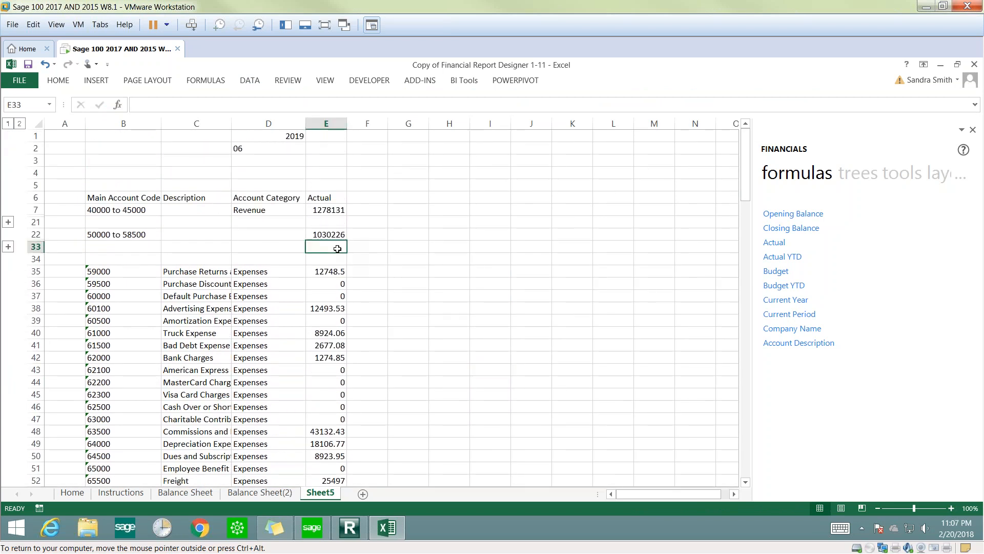
click(279, 238)
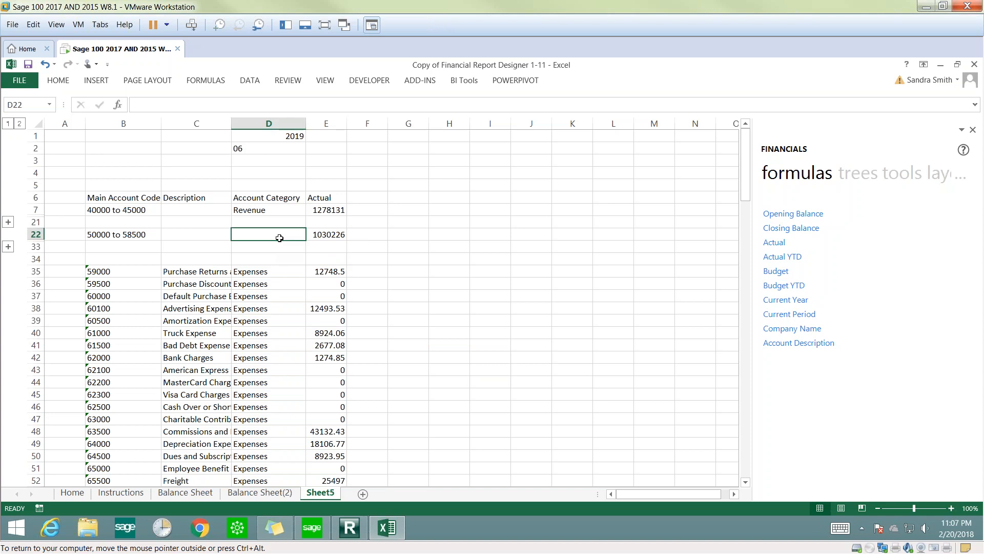
text(COGs)
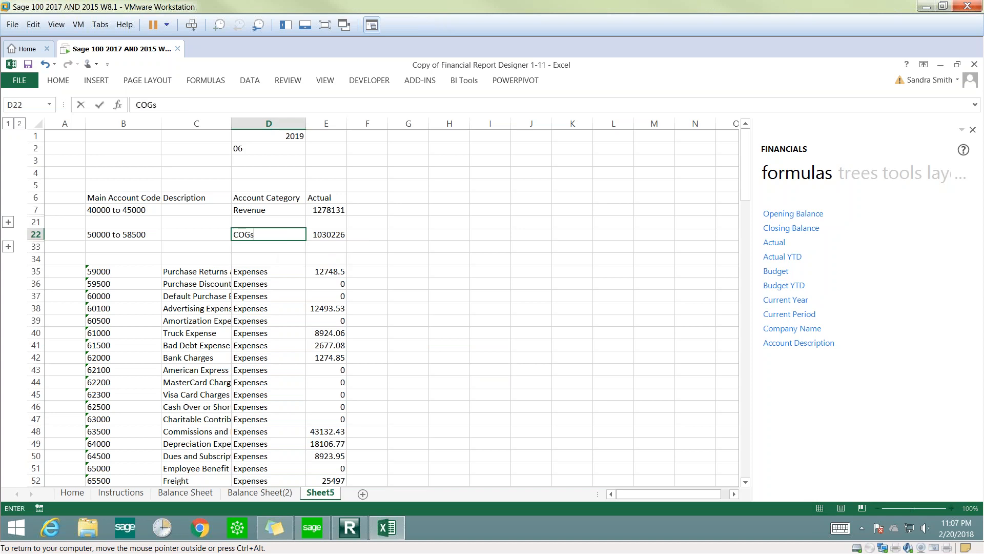
Insert two blank rows at row 34, above the expense accounts
click(36, 259)
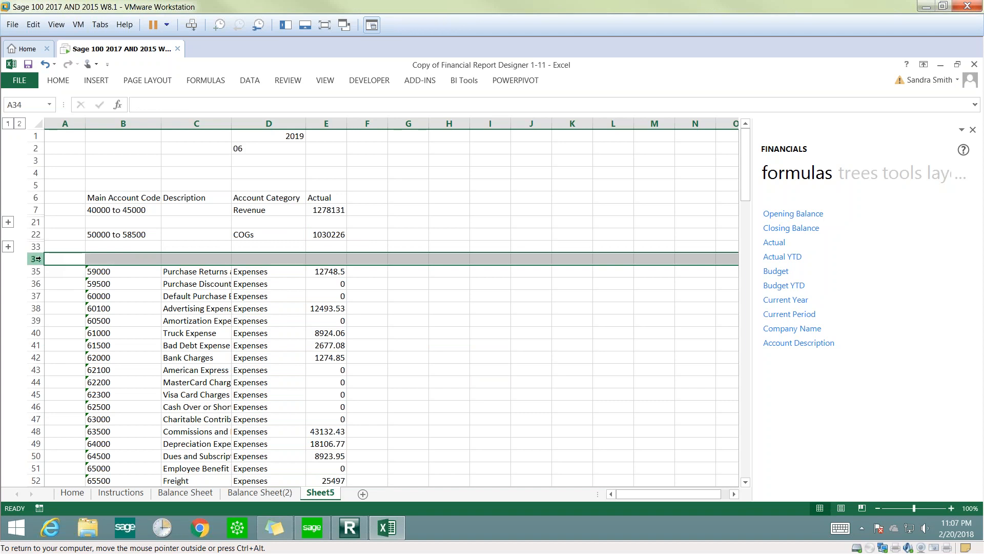
key(ctrl+shift+plus)
key(ctrl+shift+plus)
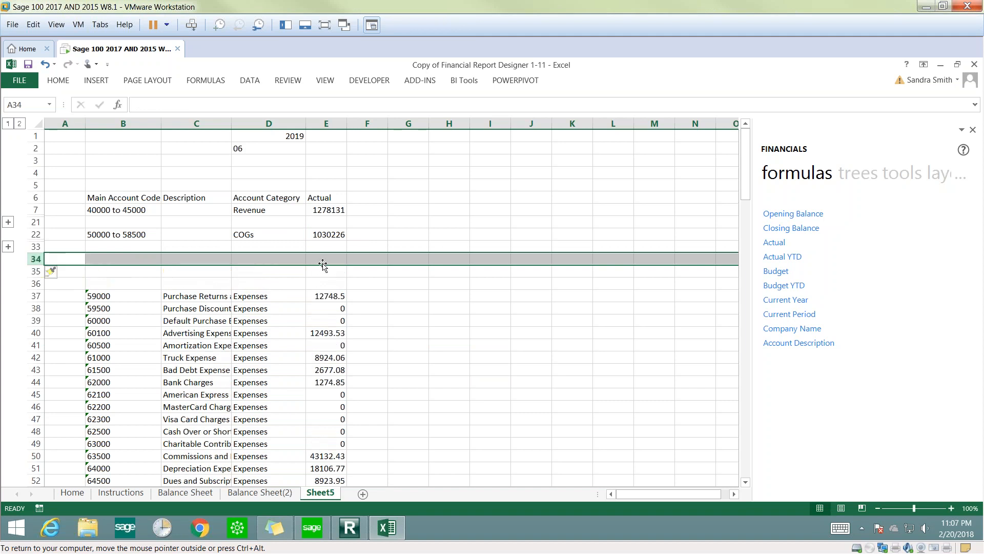
Calculate revenue minus cost of goods sold in E34 with a SUM formula that subtracts E22 from E7
click(328, 260)
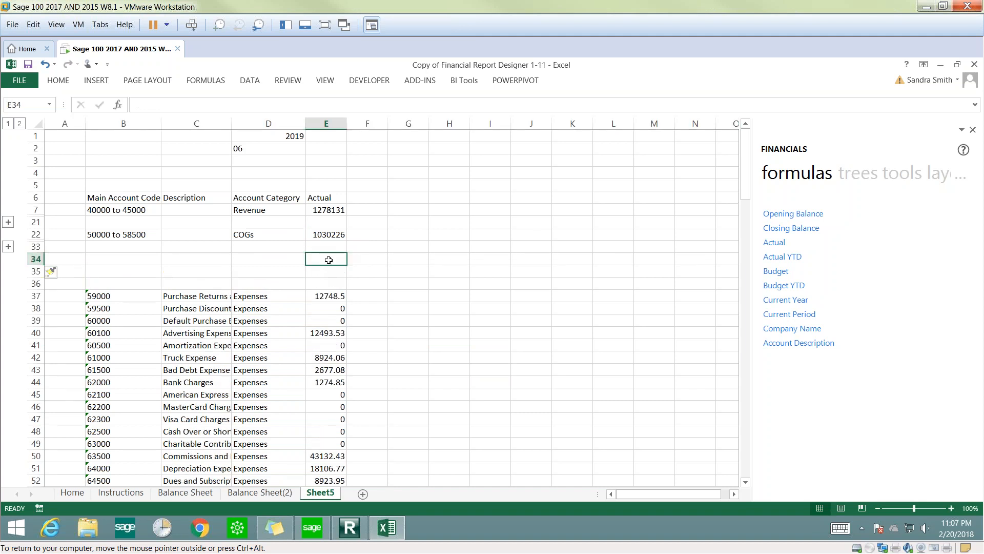
click(244, 84)
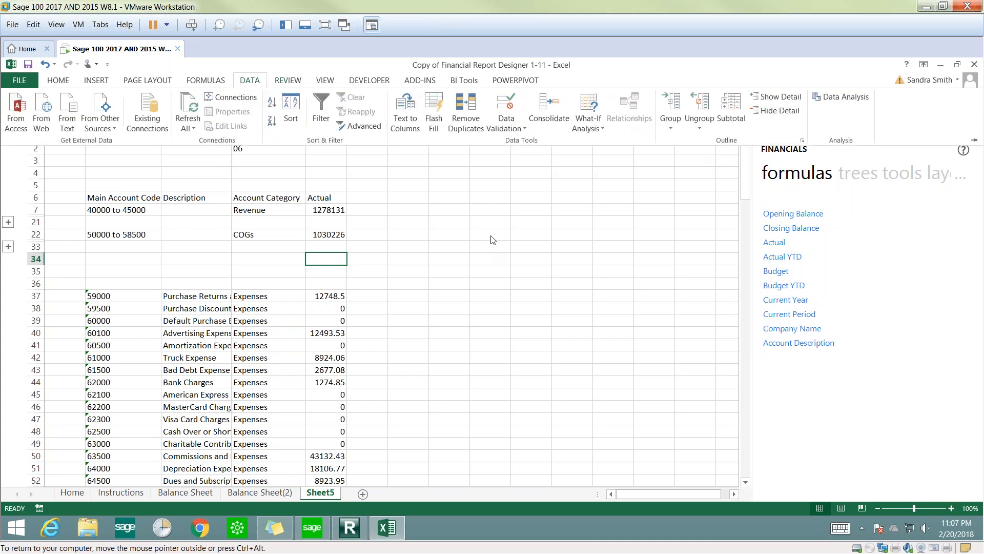
click(322, 255)
click(185, 105)
text(=)
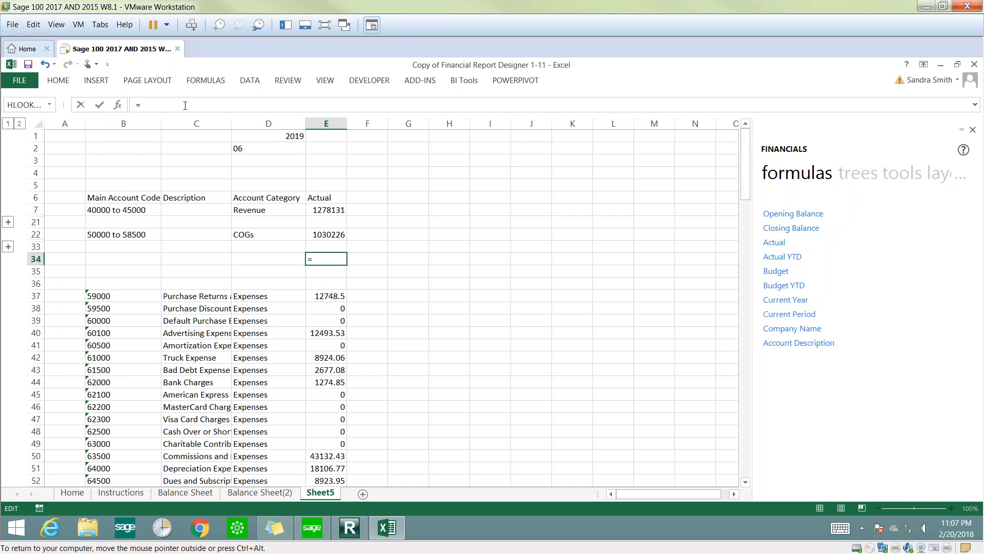
text(sum)
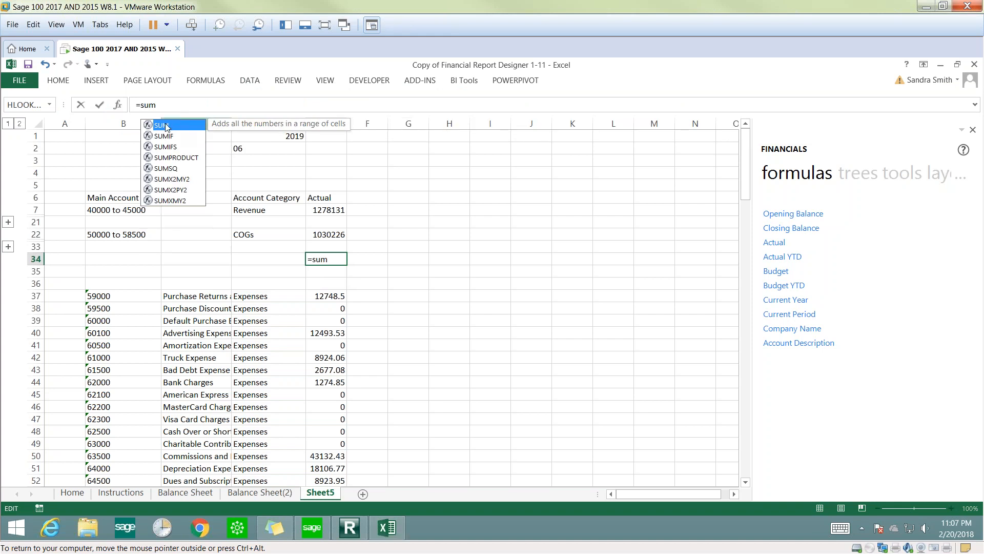
key(Tab)
click(324, 210)
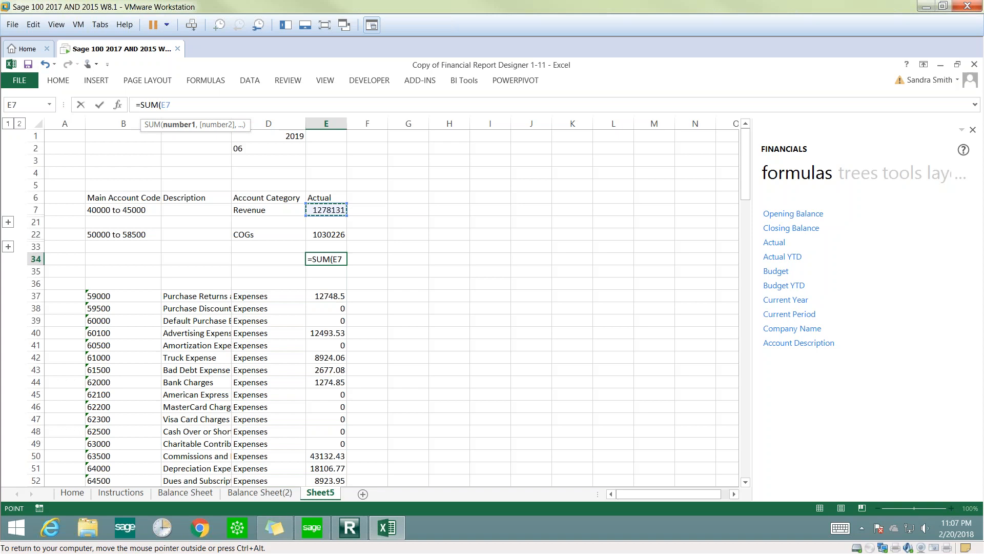
text(-)
click(313, 235)
key(Return)
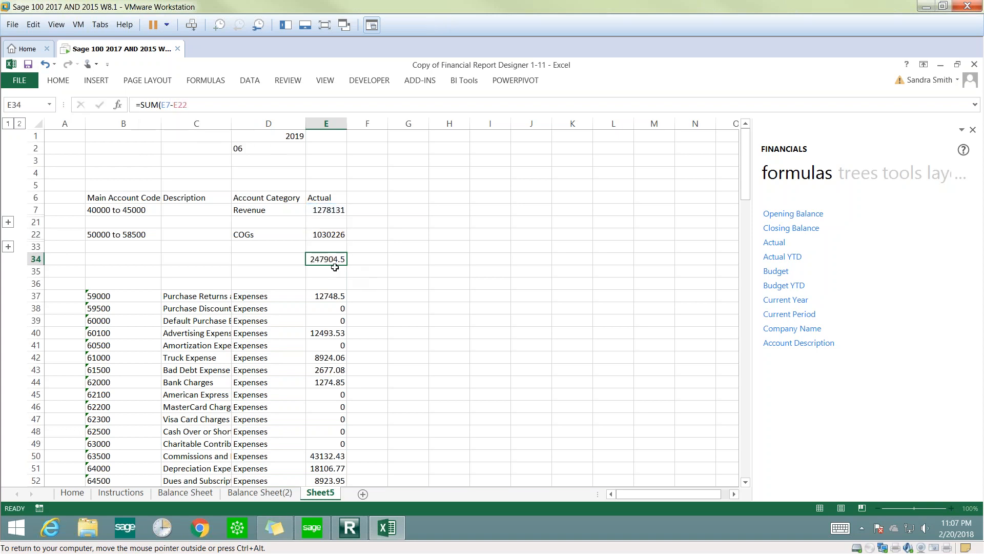
Label the calculated row "Gross Profit" in D34
click(293, 255)
text(Gross Profit)
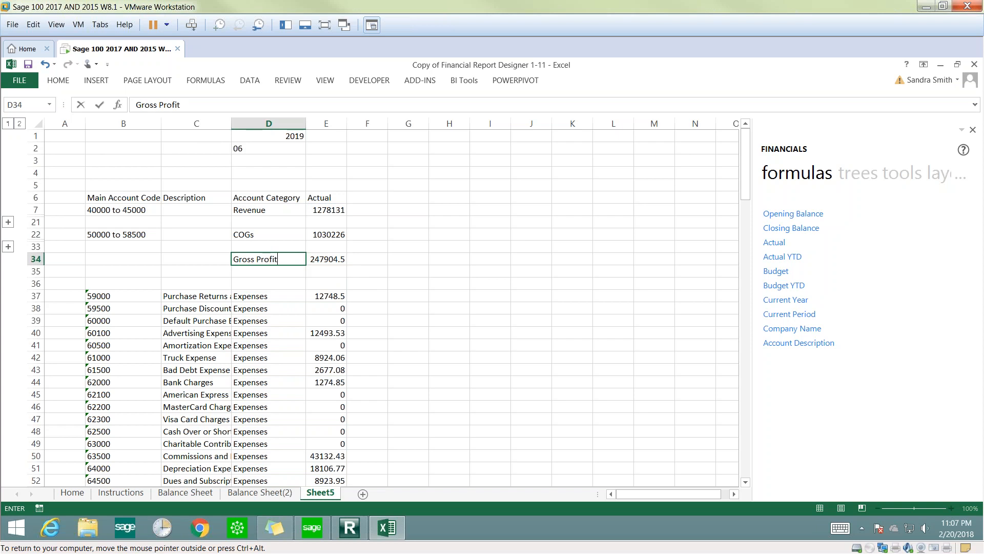
click(528, 281)
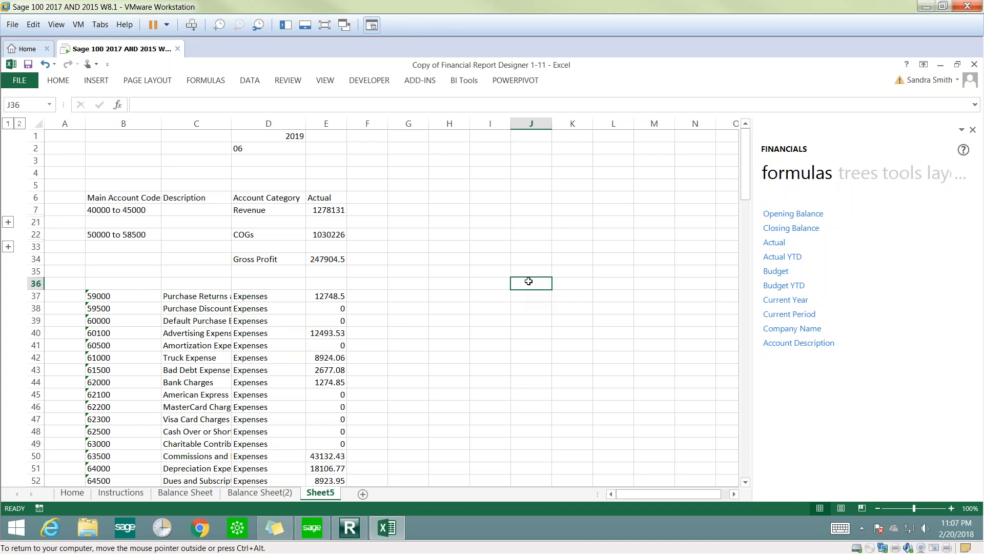
Insert the recommended Clustered Column chart for the Revenue, COGs and Gross Profit rows in D7:E34
click(293, 212)
drag(293, 212, 320, 259)
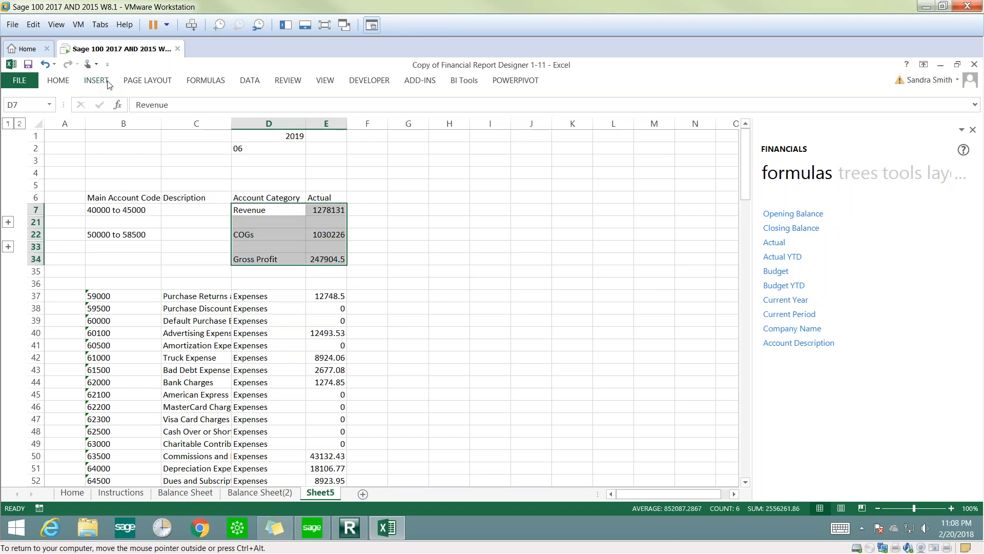
click(97, 81)
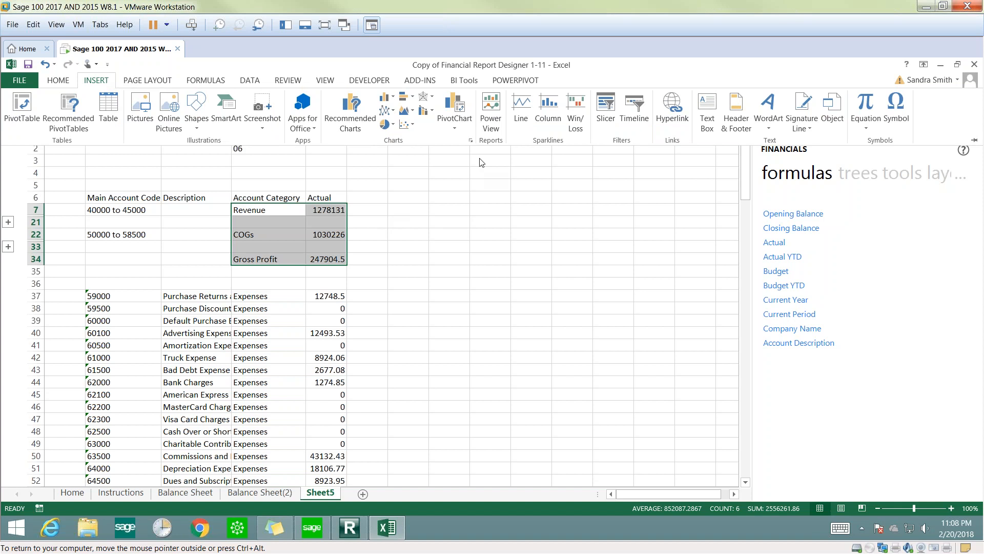
click(455, 127)
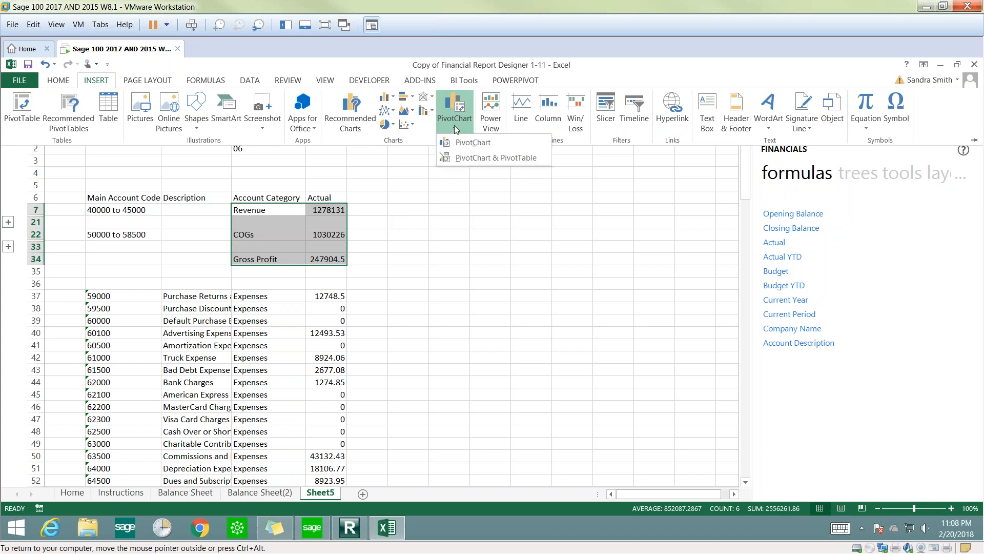
click(353, 121)
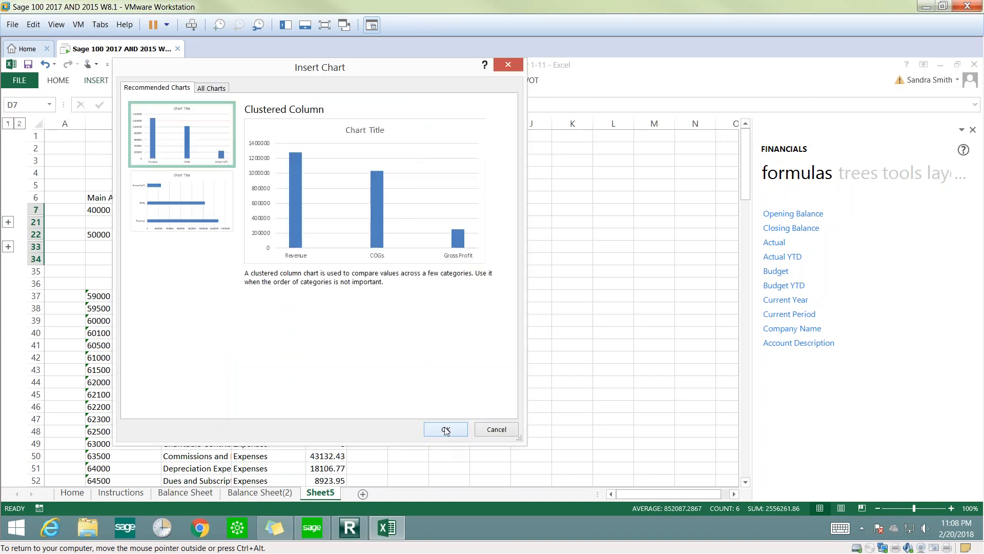
click(446, 429)
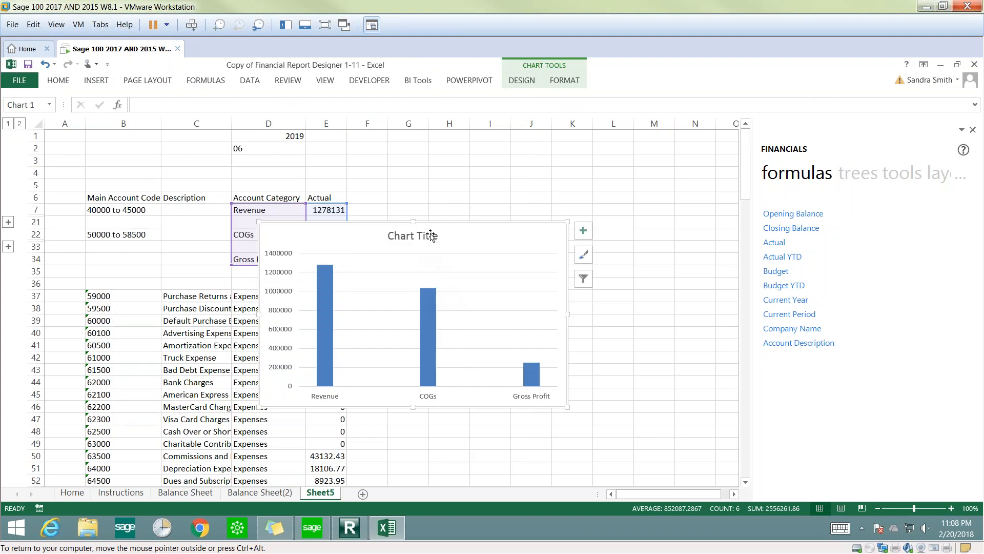
Move the chart clear of the report data so it spans columns G to N, and deselect it
drag(449, 230, 590, 185)
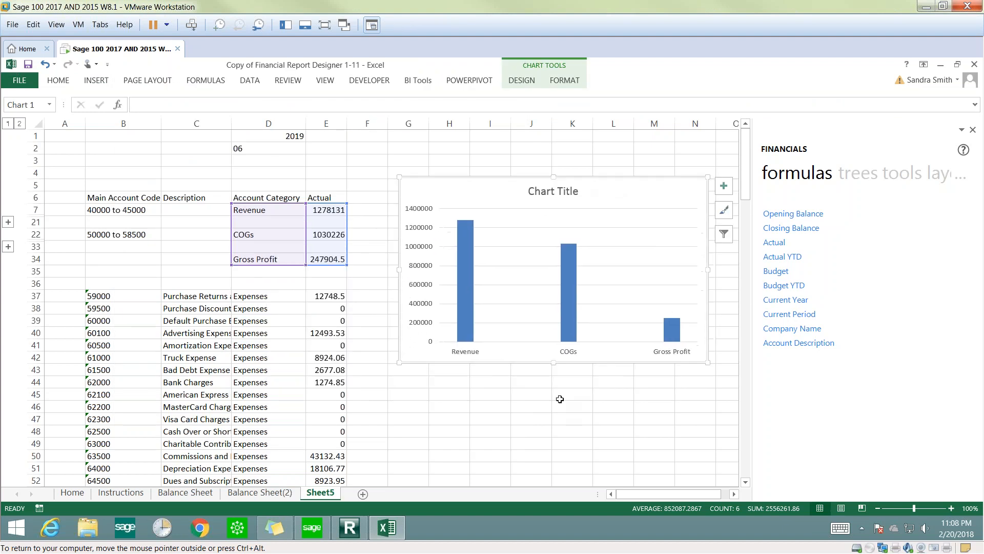
click(560, 400)
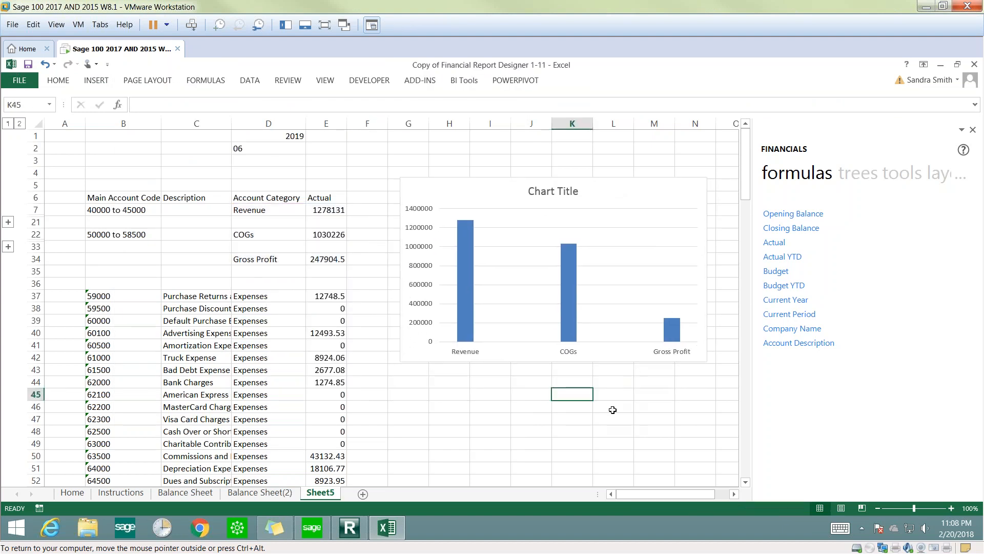
click(462, 413)
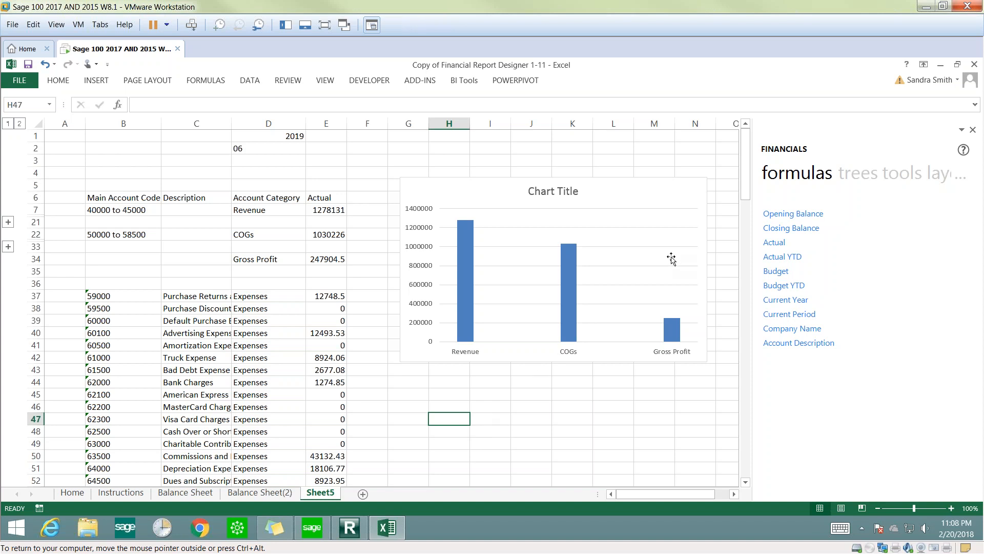
Switch to the Sage Intelligence Report Manager and select the Inventory Status 2-9 report
click(942, 65)
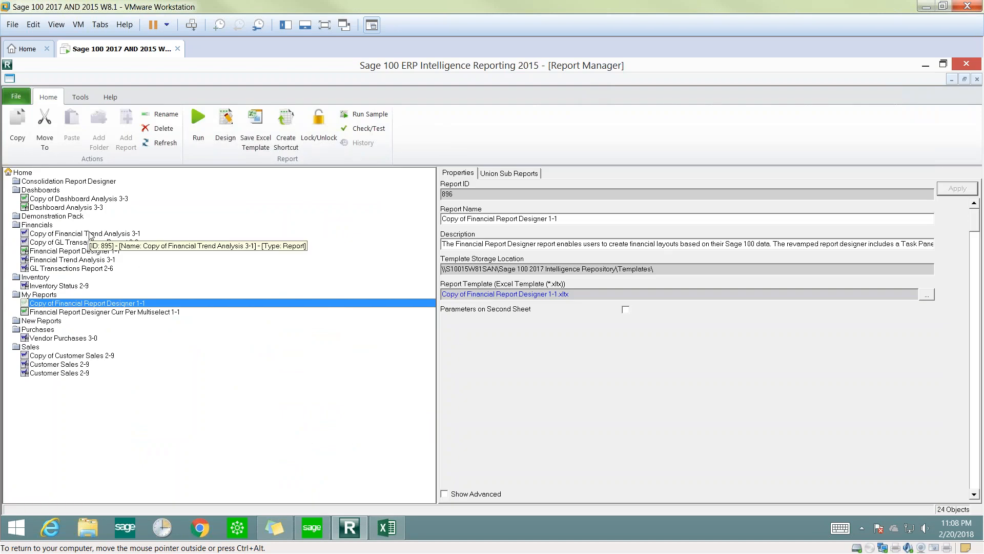
click(80, 287)
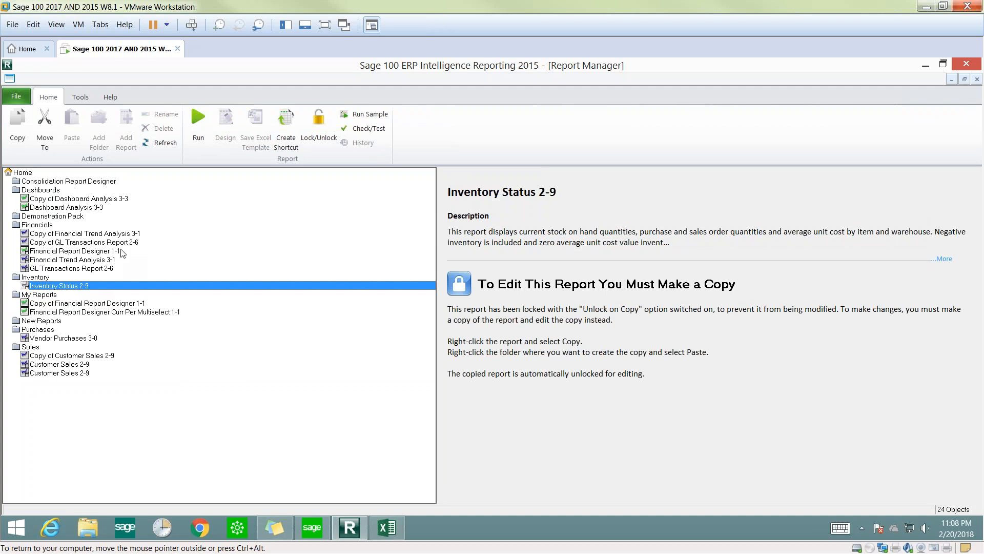
Run the Inventory Status 2-9 report and hide the Home sheet in its maximized Excel workbook
click(195, 120)
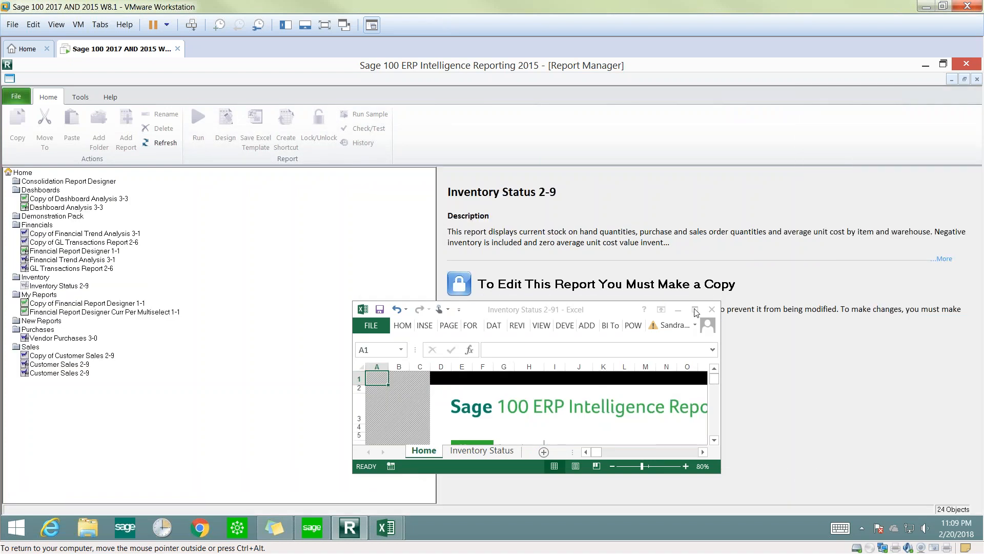
click(696, 310)
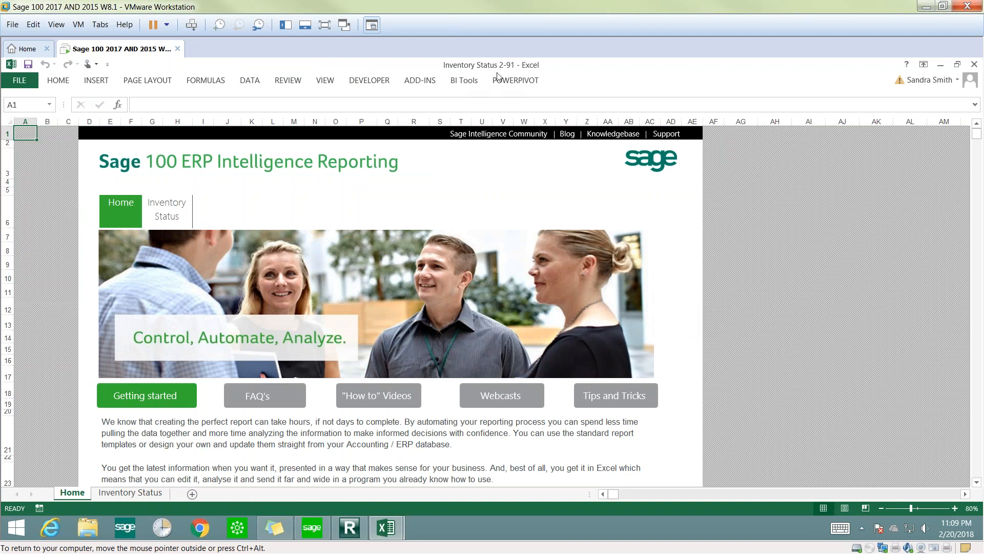
right_click(70, 499)
click(89, 458)
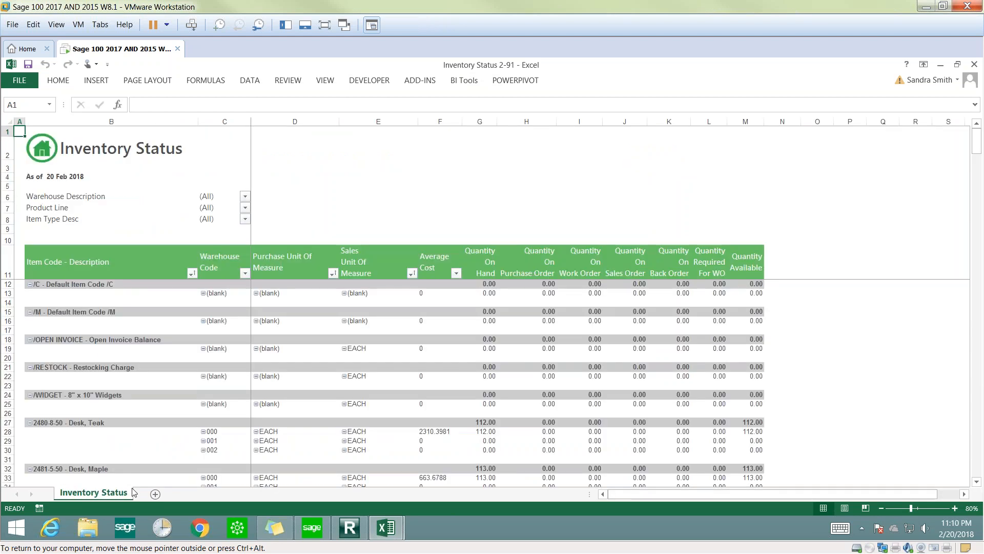
Show the field list of the Inventory Status PivotTable and add the ProductType field to the report
click(29, 413)
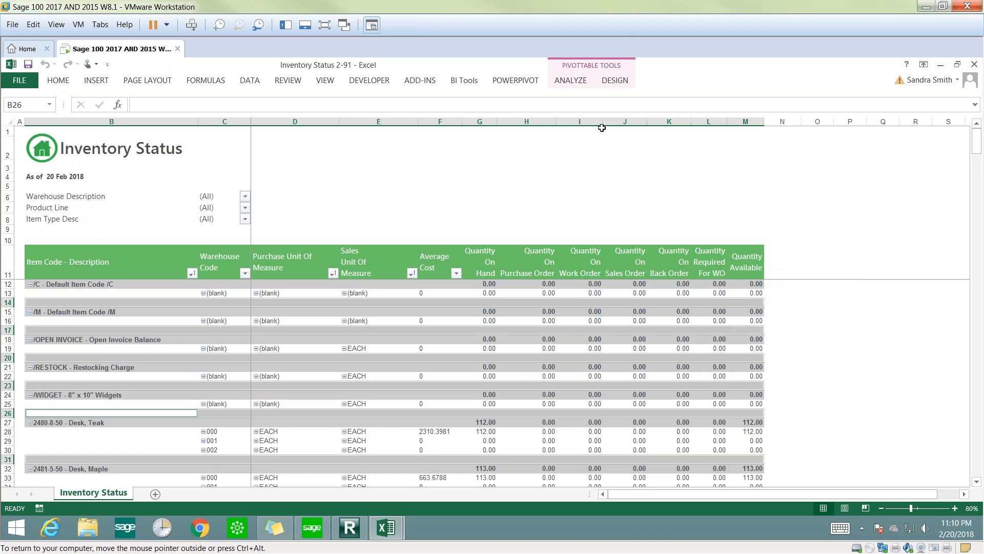
click(571, 82)
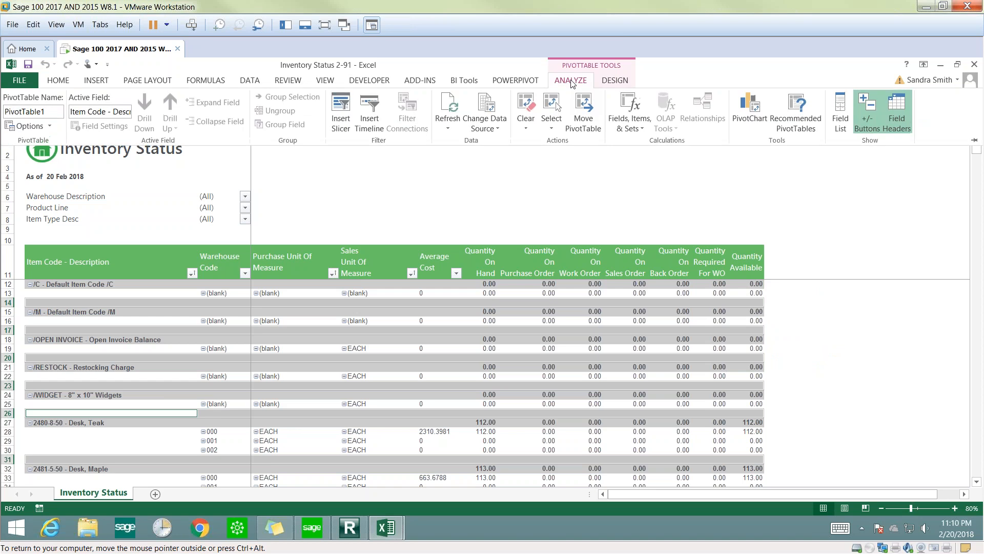
click(840, 119)
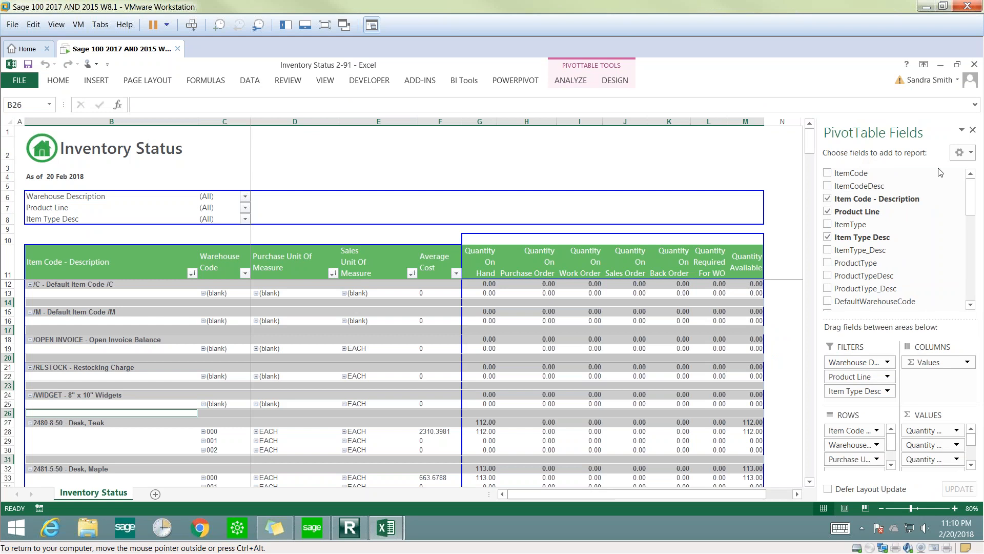
drag(970, 200, 973, 216)
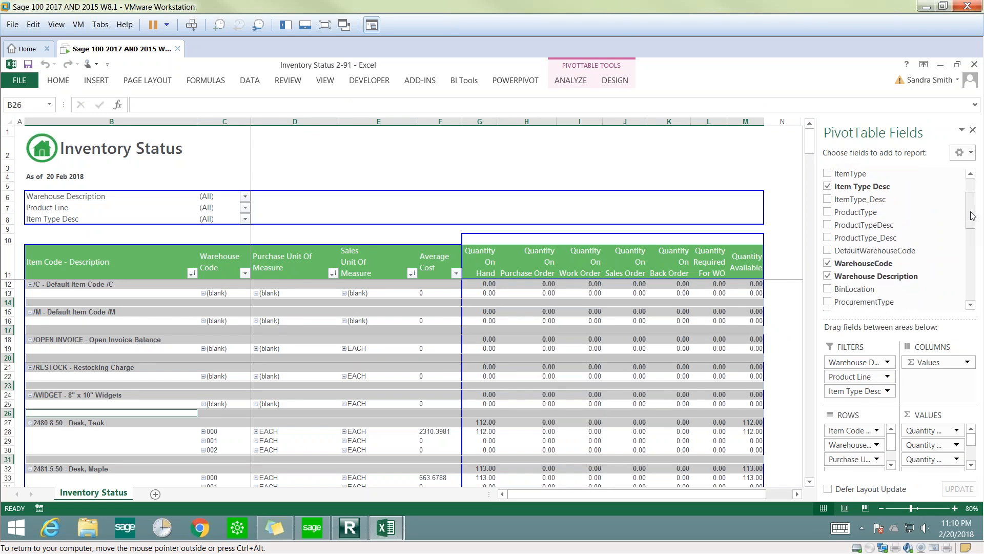
click(827, 212)
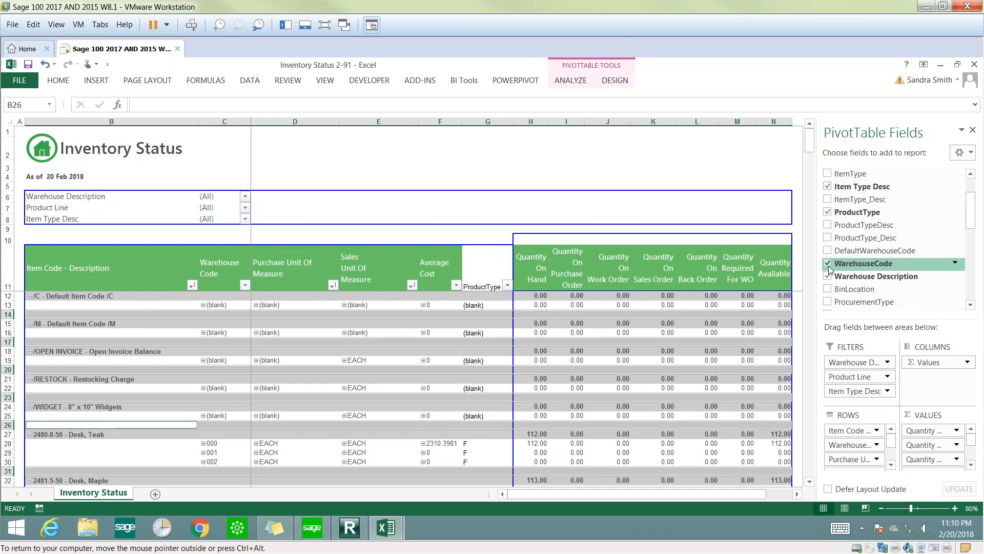
Add the CompanyName field to the Inventory Status PivotTable
drag(970, 224, 969, 266)
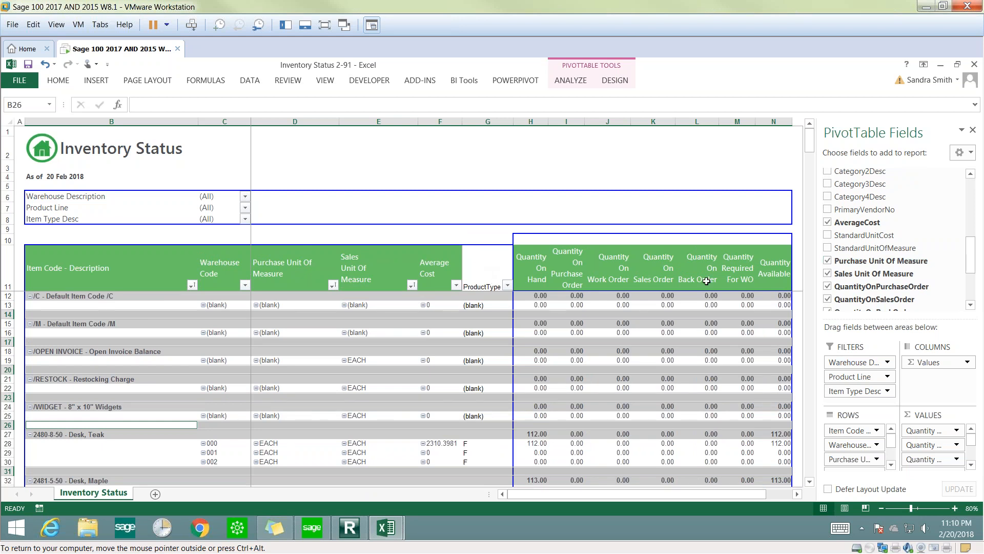
drag(971, 263, 970, 291)
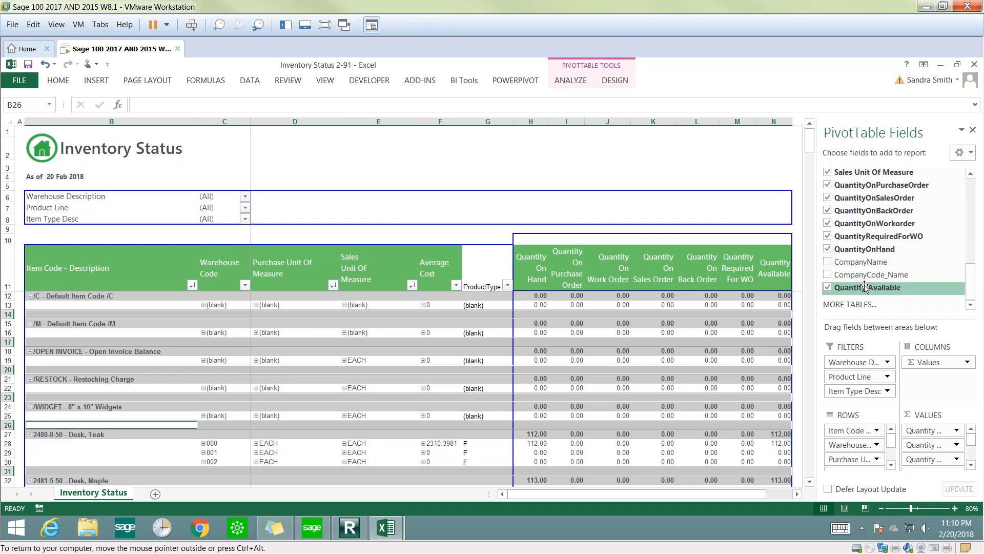
click(827, 261)
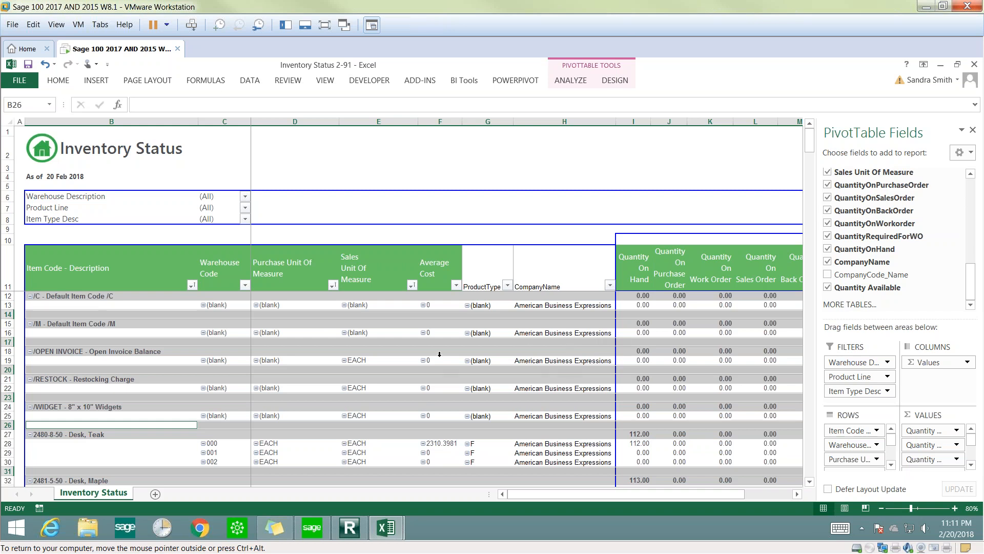
Open the distribution instructions manager and look through the Financials, Marketing Report and Sales team instructions
click(464, 81)
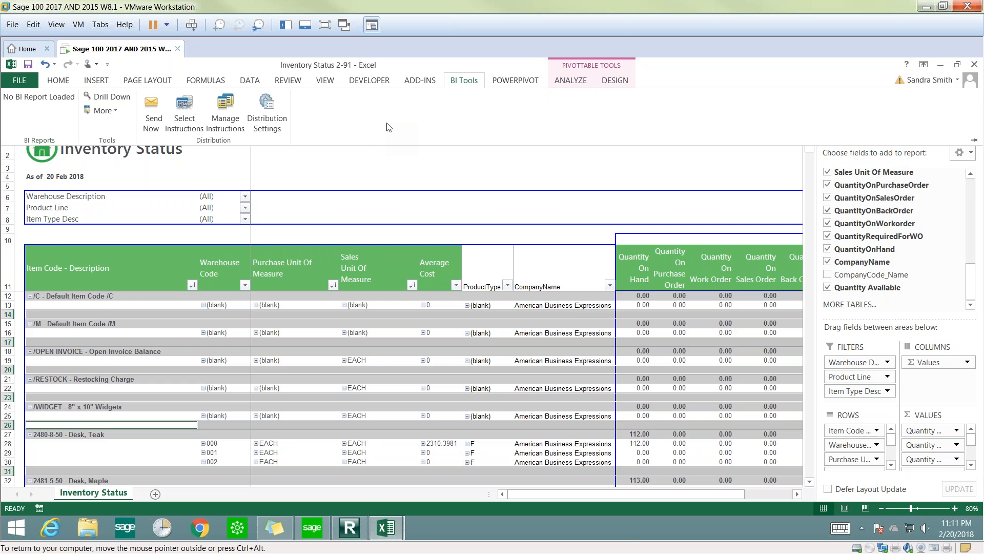
click(235, 129)
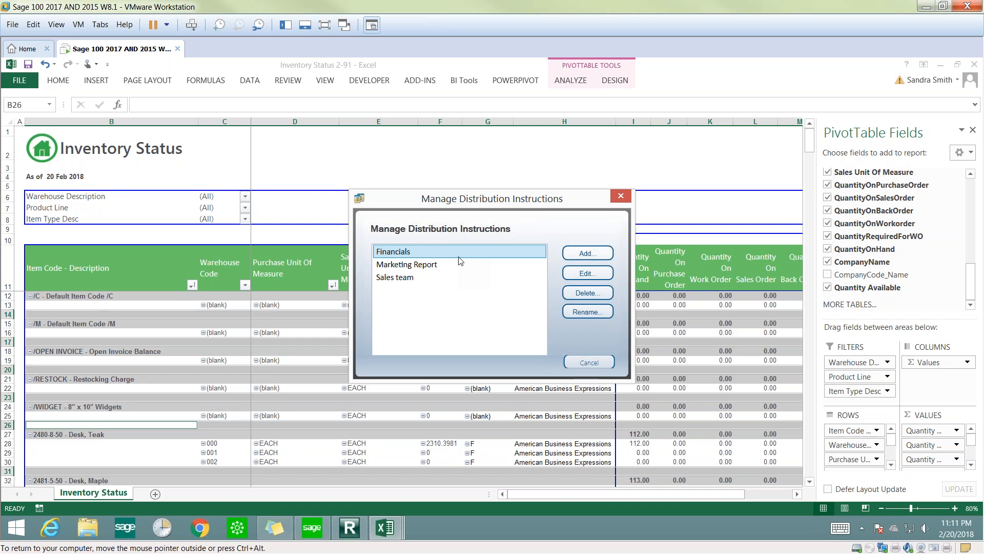
click(460, 264)
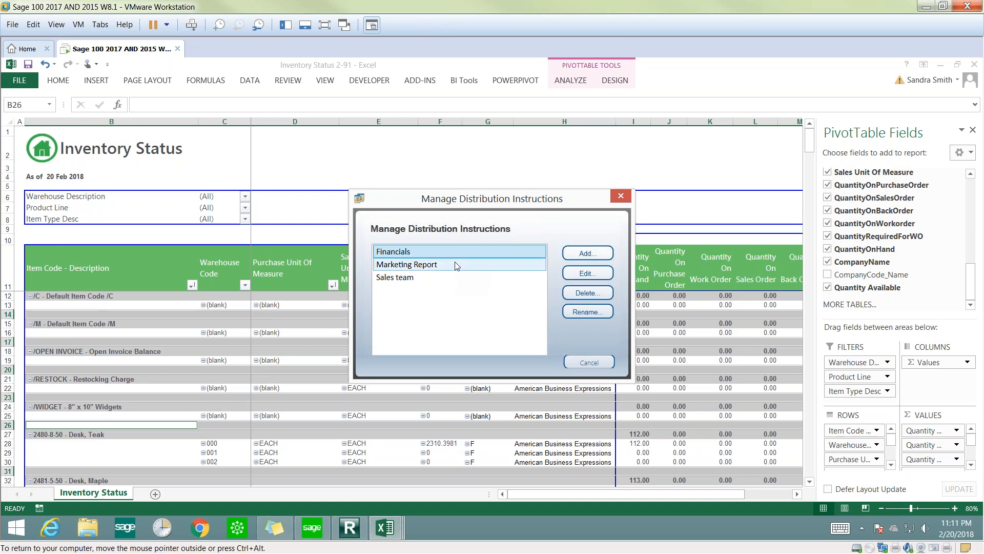
click(453, 280)
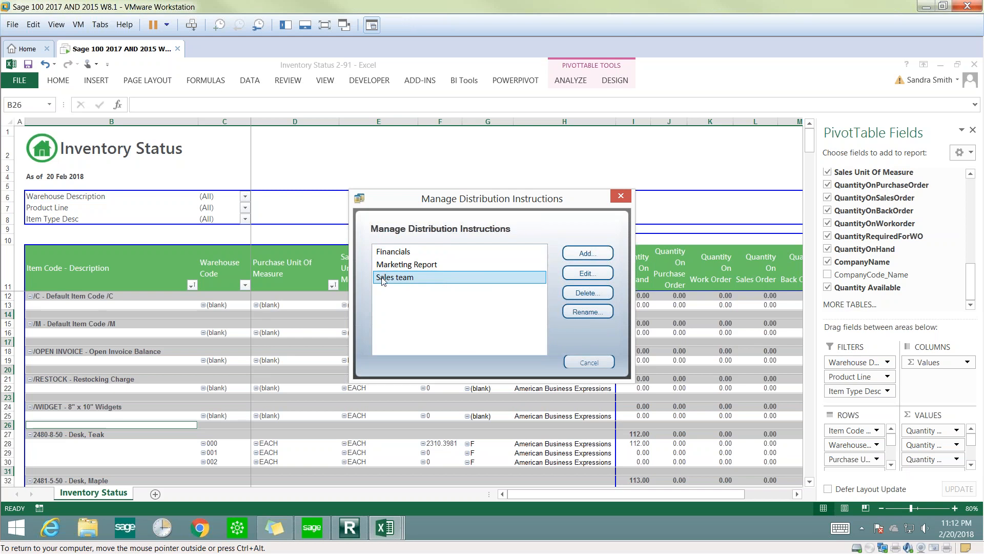
click(389, 253)
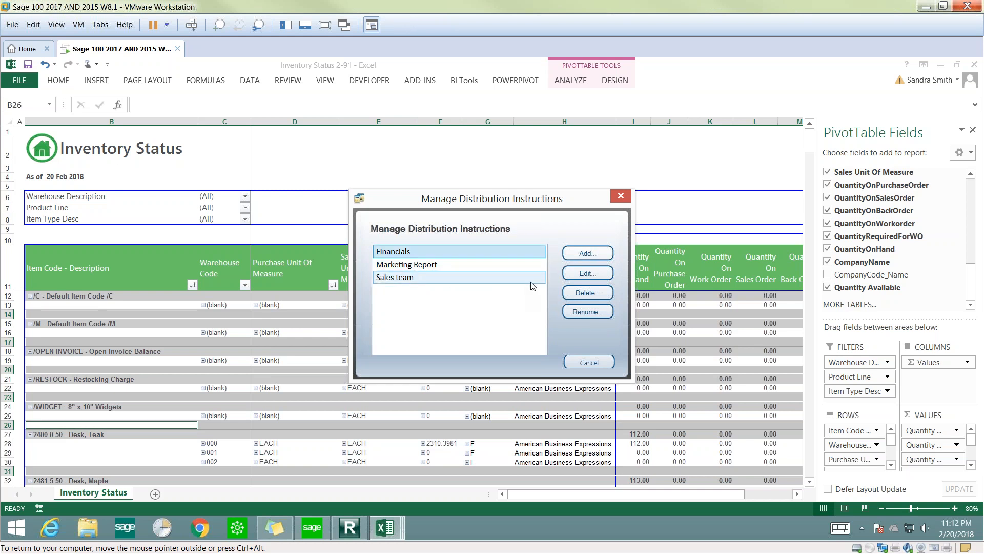
click(578, 277)
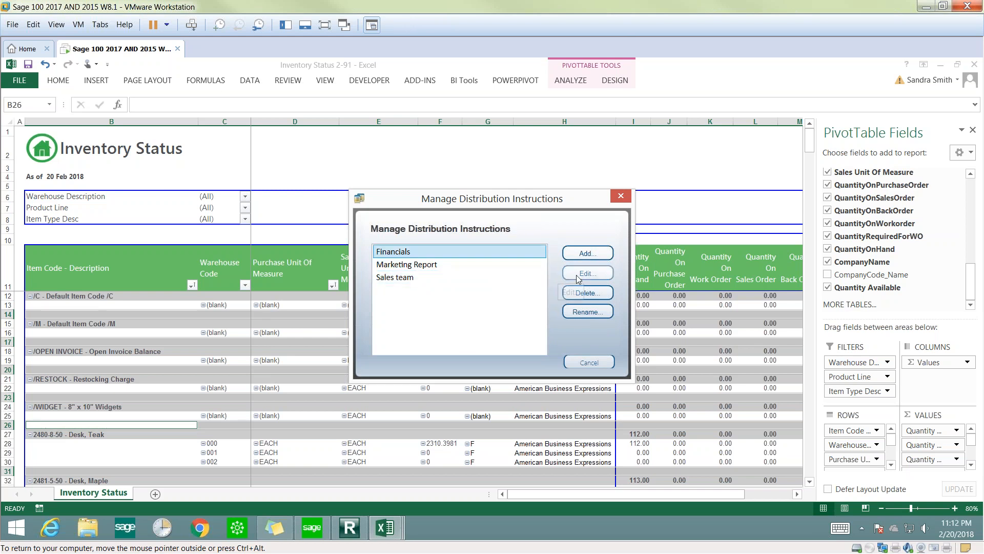
Add a new distribution instruction named "Inventory"
click(595, 254)
text(Inventory)
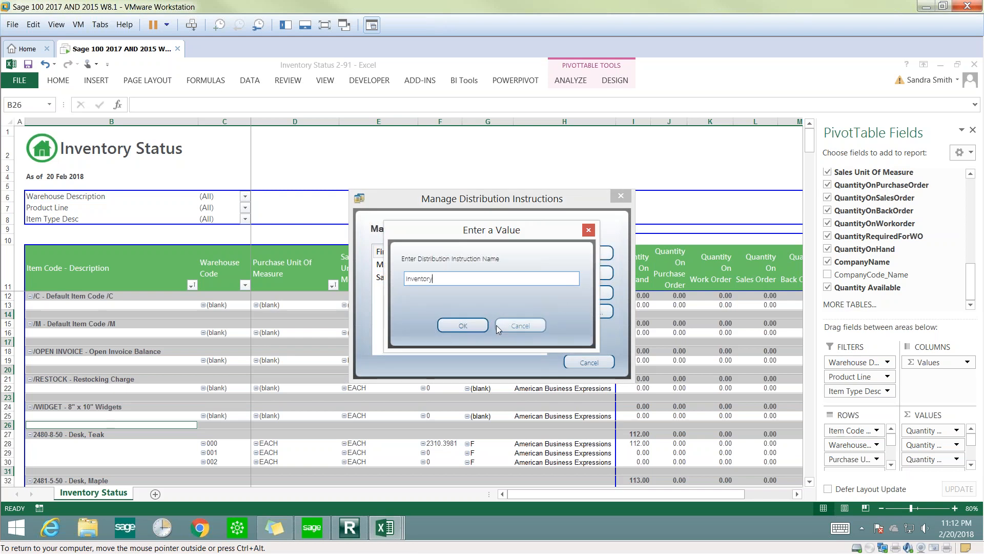
click(463, 325)
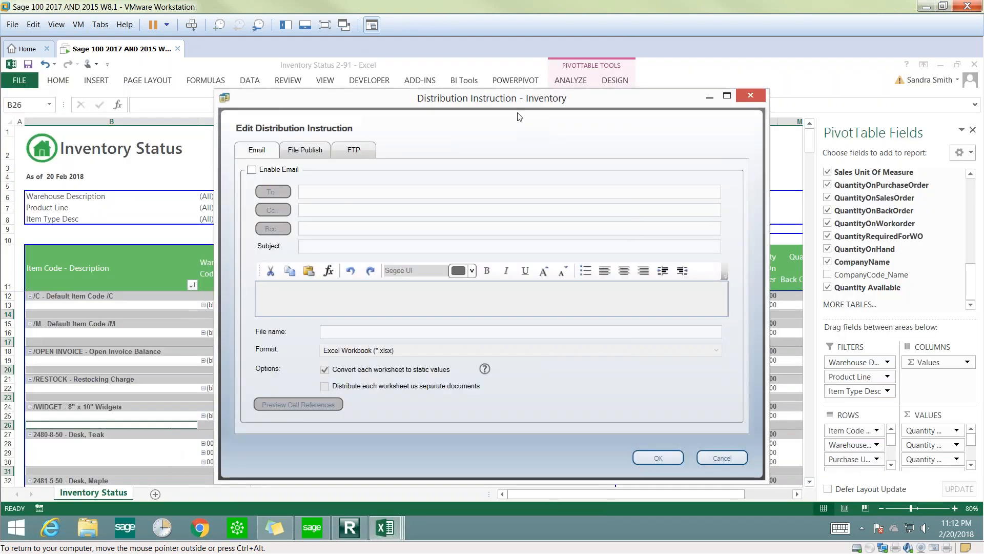
Enable email and file publishing for the Inventory distribution instruction, checking the available email attachment formats
click(252, 171)
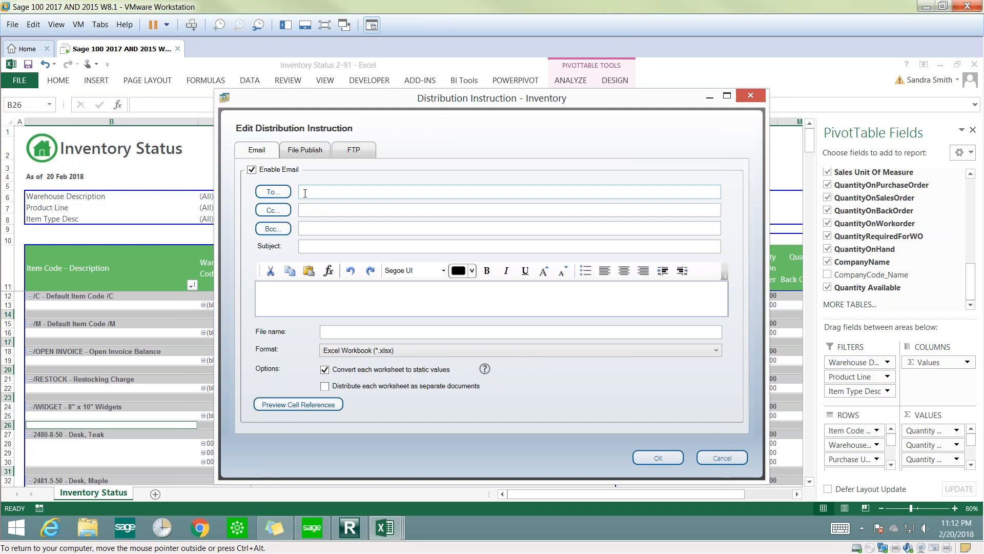
click(717, 353)
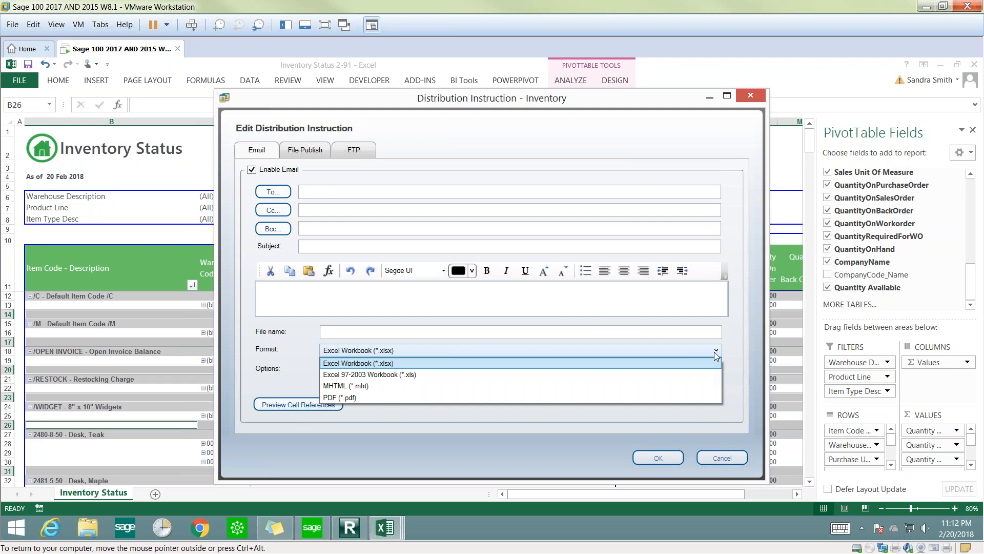
click(300, 153)
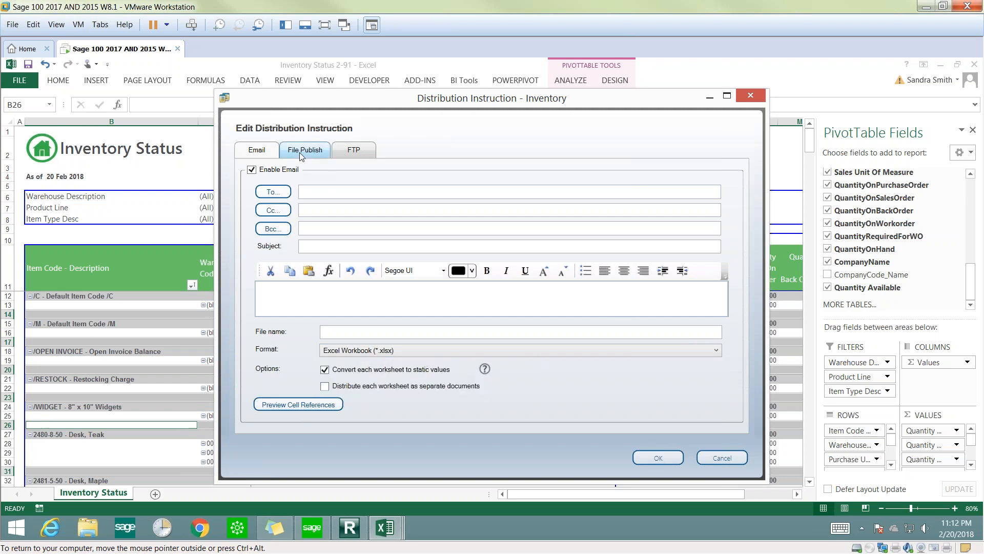
click(300, 152)
click(252, 170)
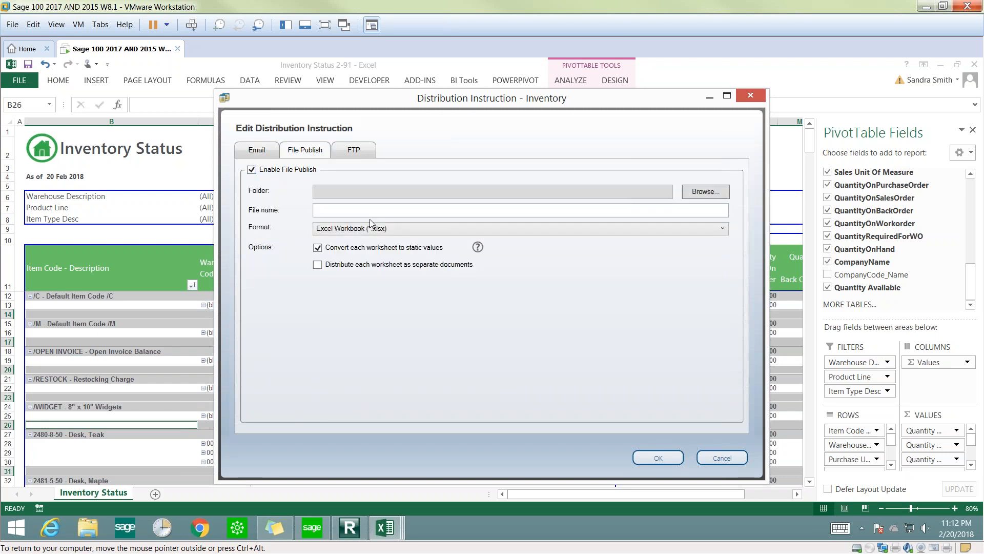
Review the FTP, file publishing and email settings of the Inventory instruction, and cancel its editing
click(362, 155)
click(305, 152)
click(263, 154)
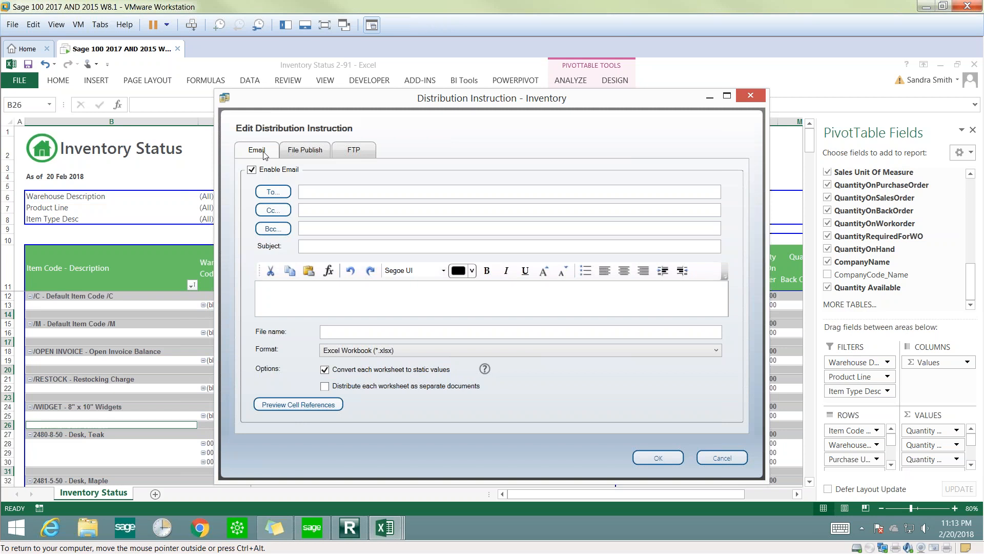
click(721, 458)
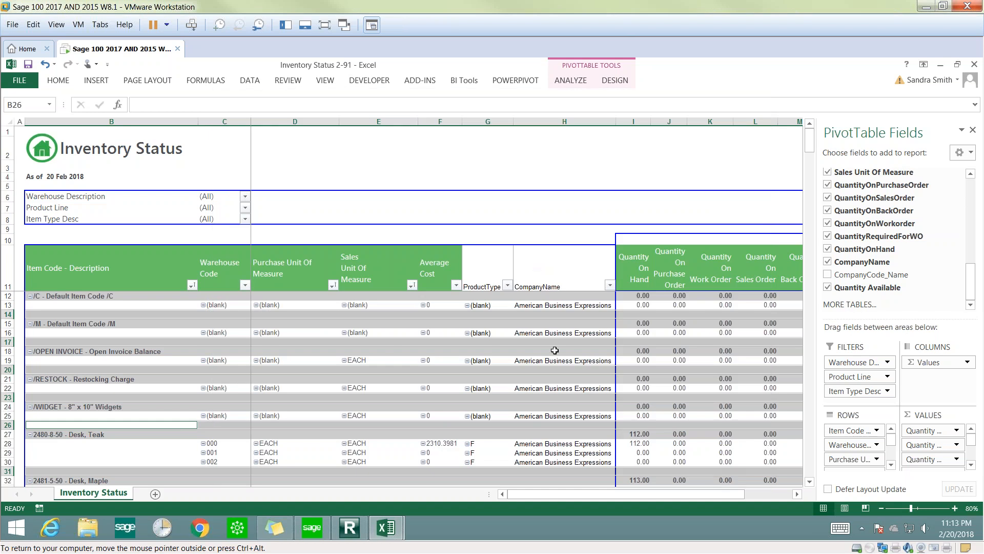
Switch to the Report Manager and view the details of Copy of Financial Trend Analysis 3-1 and Financial Report Designer 1-1
click(358, 533)
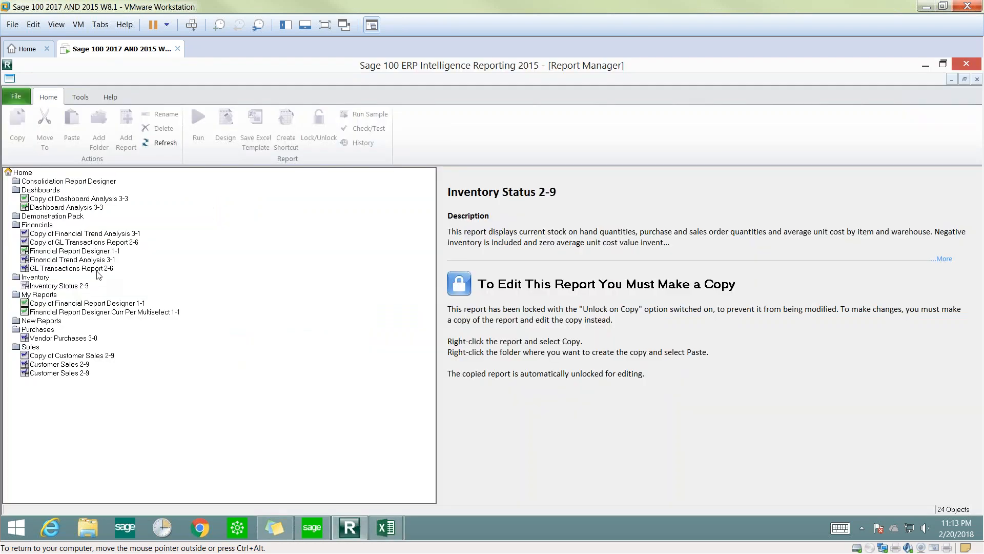
click(77, 234)
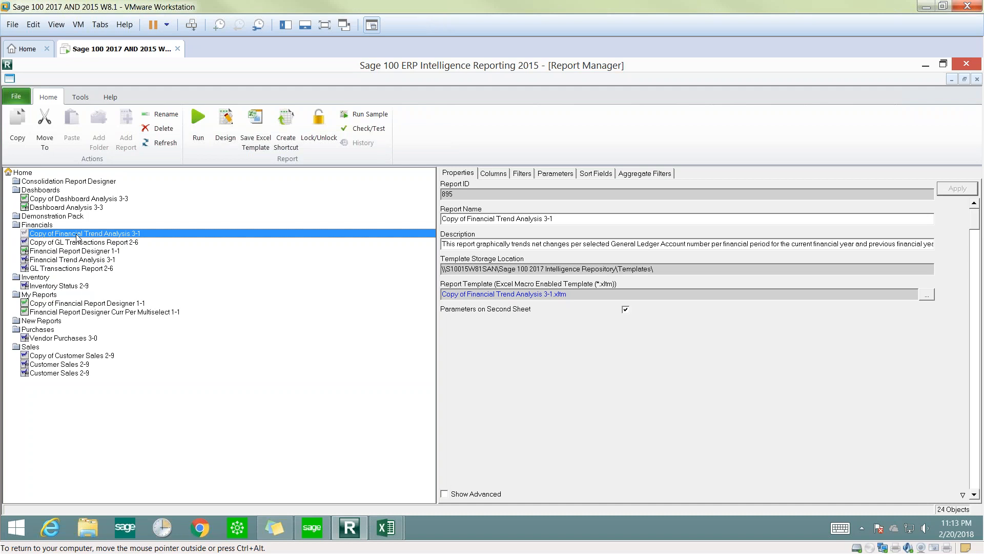
click(52, 252)
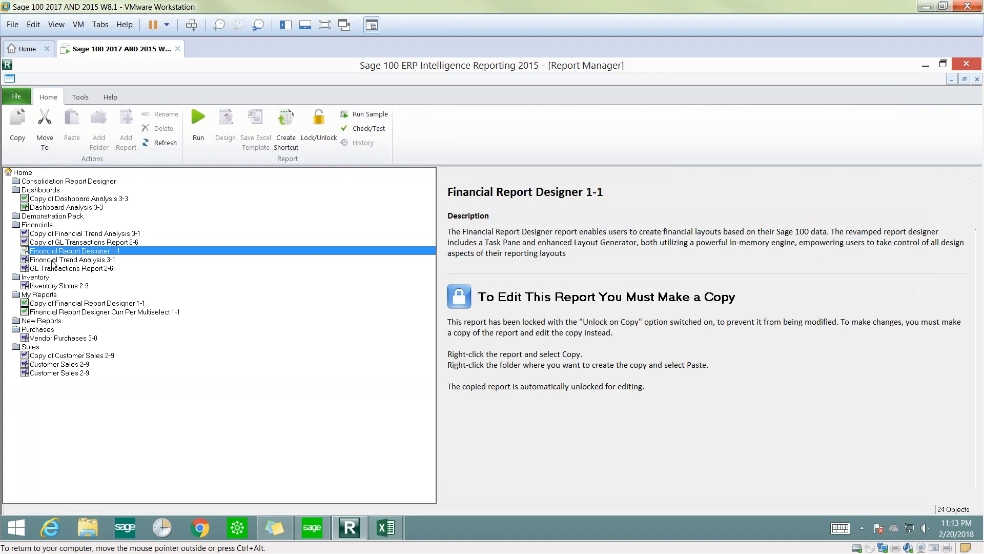